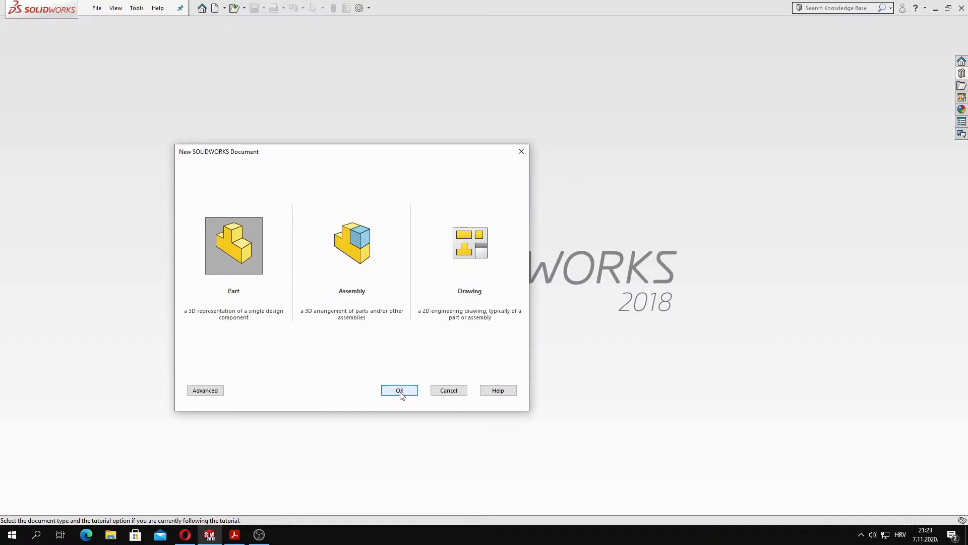
# Sketch a circle centred on the origin on the Front Plane and dimension its diameter to 34 mm
pyautogui.click(39, 169)
pyautogui.click(46, 156)
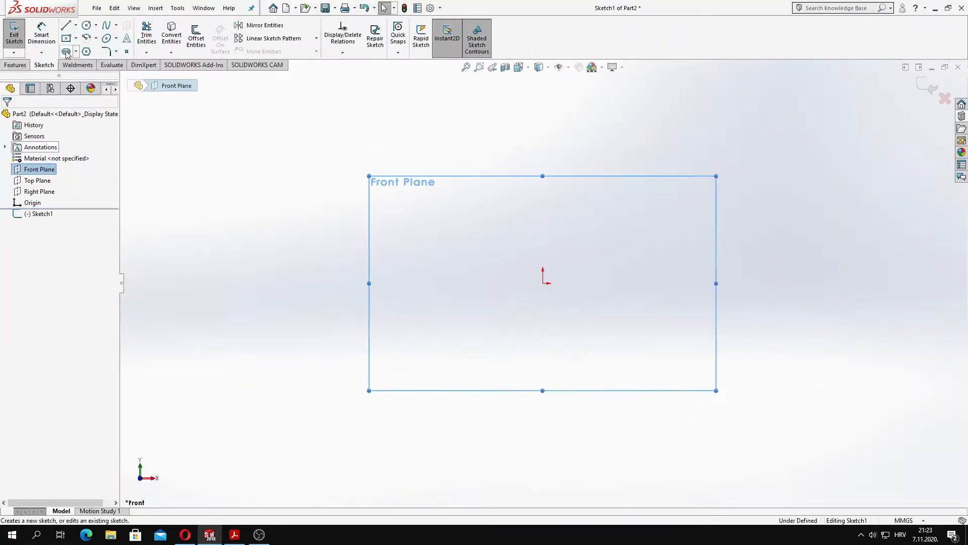
pyautogui.click(86, 25)
pyautogui.click(543, 283)
pyautogui.click(553, 349)
pyautogui.press('d')
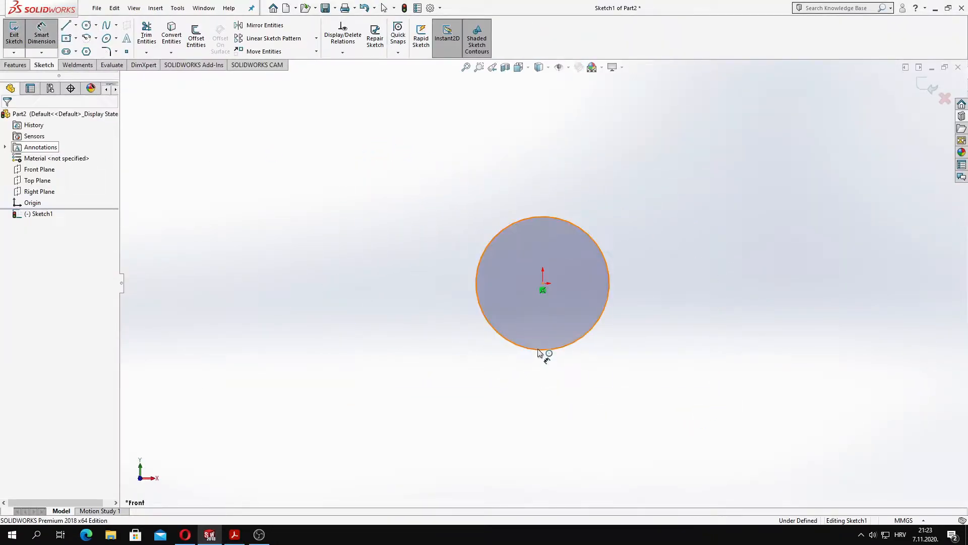
pyautogui.click(545, 350)
pyautogui.click(546, 422)
pyautogui.write('34')
pyautogui.press('Return')
# Extrude the 34 mm circle as a blind boss to a depth of 100 mm, with the direction reversed
pyautogui.click(15, 64)
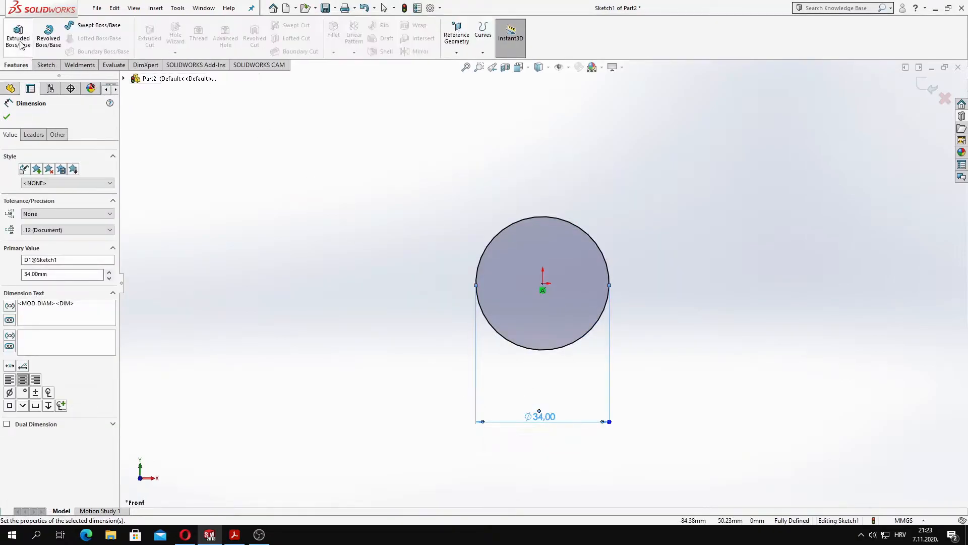
pyautogui.click(18, 38)
pyautogui.click(11, 177)
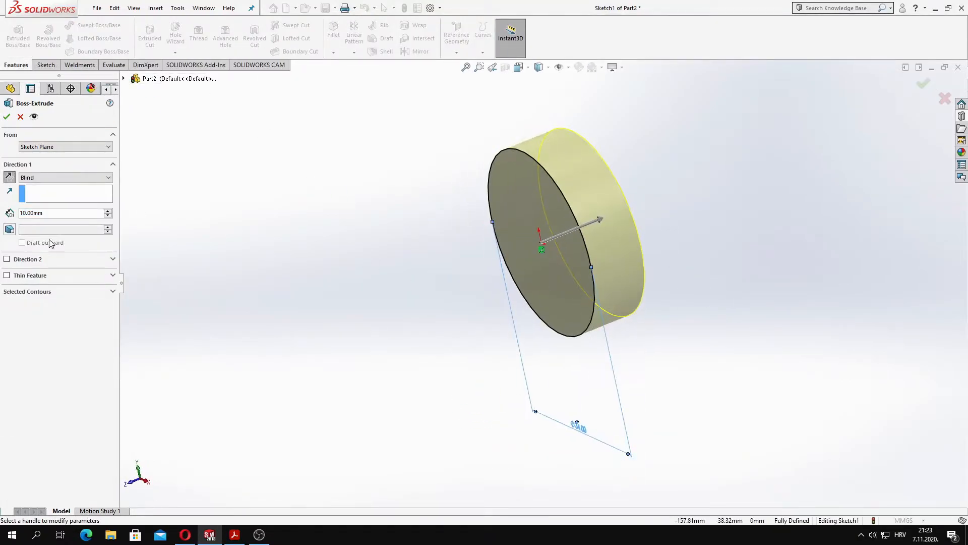
pyautogui.write('100')
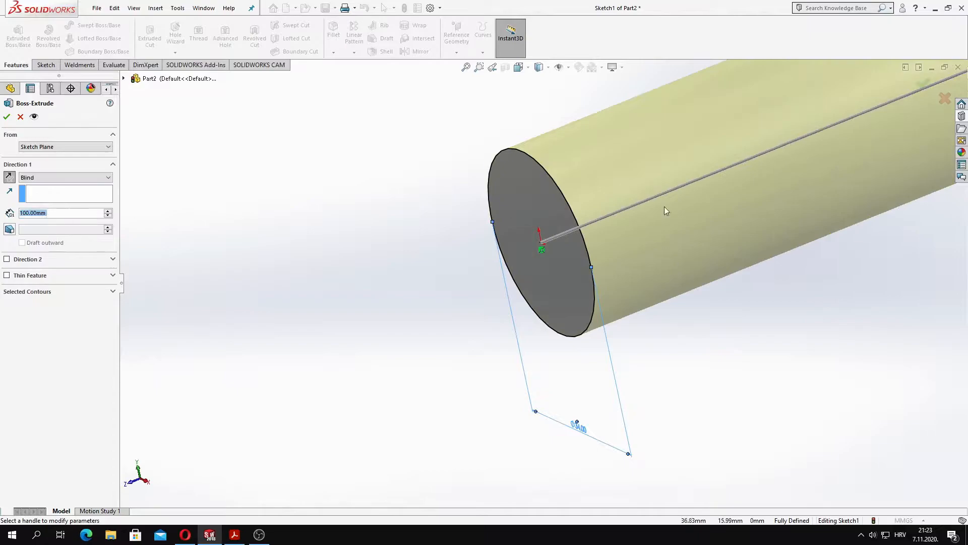
pyautogui.scroll(3, 604, 206)
pyautogui.press('Return')
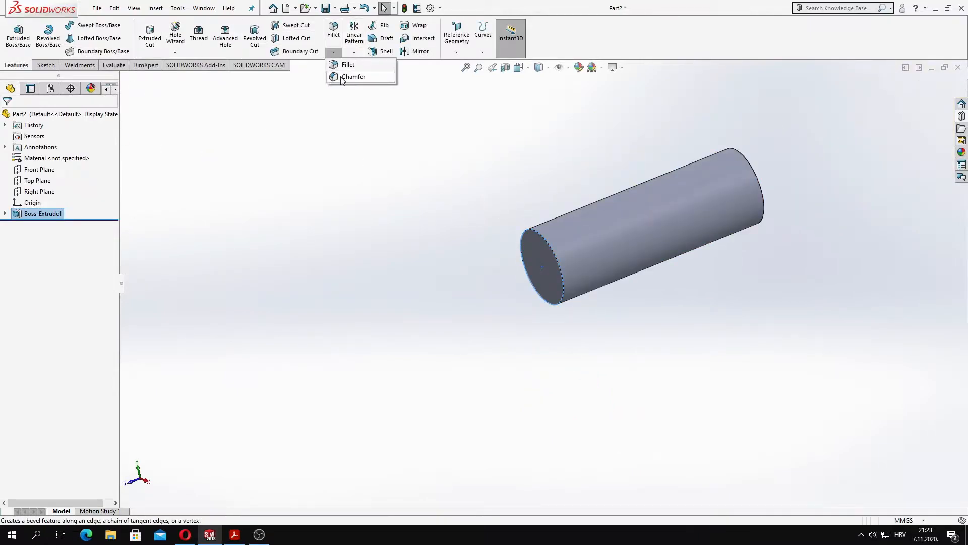
# Chamfer the front circular edge of the cylinder 2 mm at 45 degrees
pyautogui.click(343, 77)
pyautogui.click(557, 263)
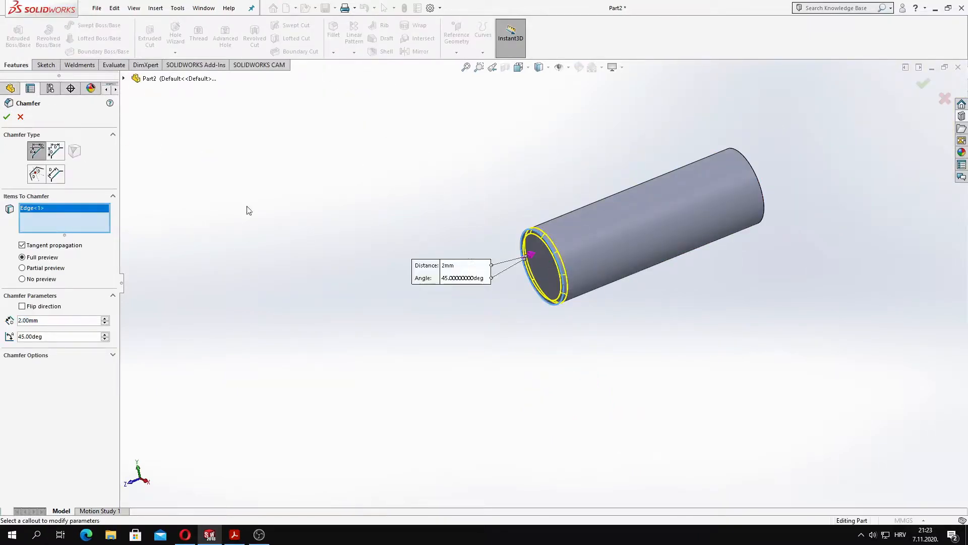
pyautogui.click(7, 117)
# Sketch a closed rectangle about 7 mm high on the chamfered end face, straddling the upper edge of the cylinder
pyautogui.scroll(2, 550, 288)
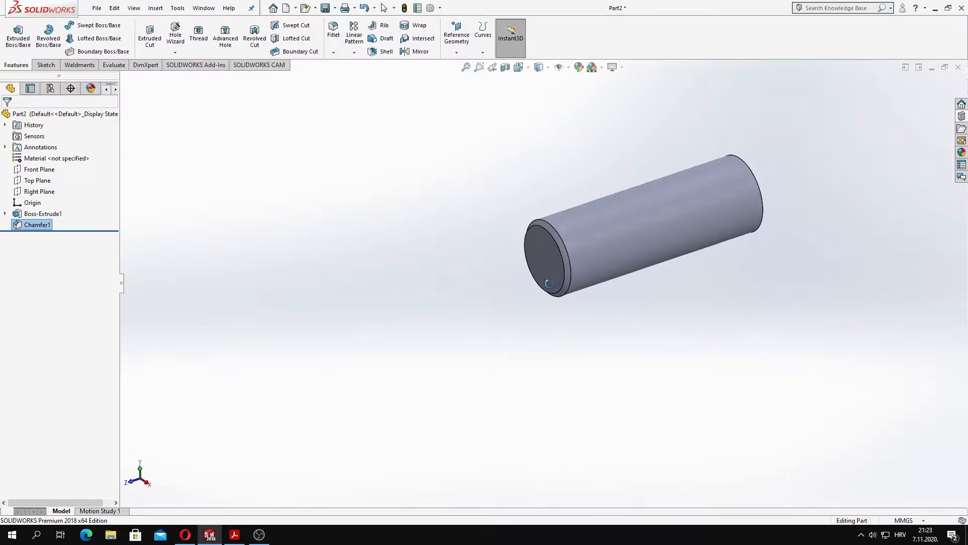
pyautogui.moveTo(597, 262); pyautogui.dragTo(678, 280, button='middle')
pyautogui.click(624, 256)
pyautogui.press('space')
pyautogui.click(577, 270)
pyautogui.click(633, 284)
pyautogui.click(661, 264)
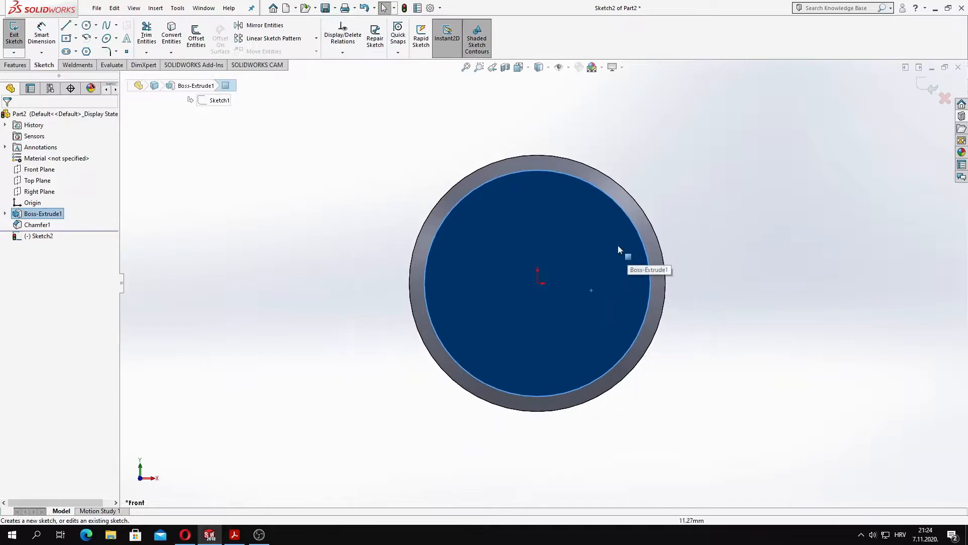
pyautogui.click(66, 25)
pyautogui.click(488, 145)
pyautogui.click(595, 198)
pyautogui.click(595, 145)
pyautogui.click(487, 146)
pyautogui.press('Escape')
# Centre the rectangle above the origin by applying a Vertical relation between its horizontal edges' midpoints and the origin
pyautogui.click(543, 197)
pyautogui.click(541, 145)
pyautogui.keyDown('ctrl'); pyautogui.click(538, 284); pyautogui.keyUp('ctrl')
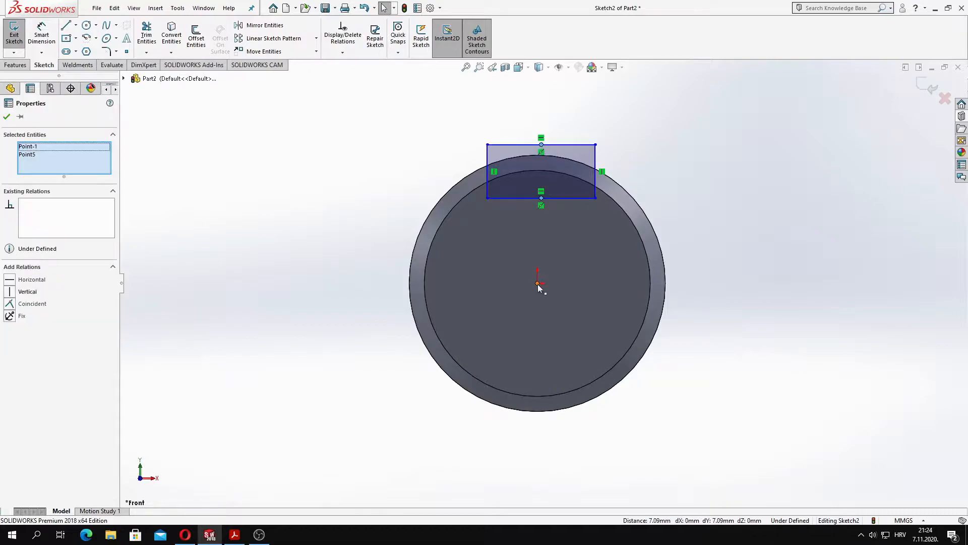
pyautogui.click(21, 294)
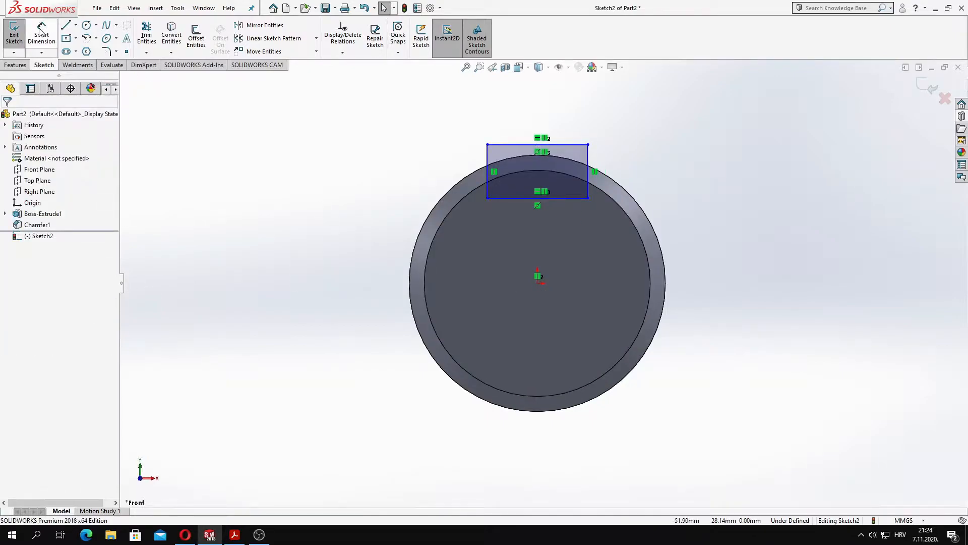
# Dimension the rectangle's width to 10 mm
pyautogui.click(487, 184)
pyautogui.click(536, 113)
pyautogui.write('10')
pyautogui.press('Return')
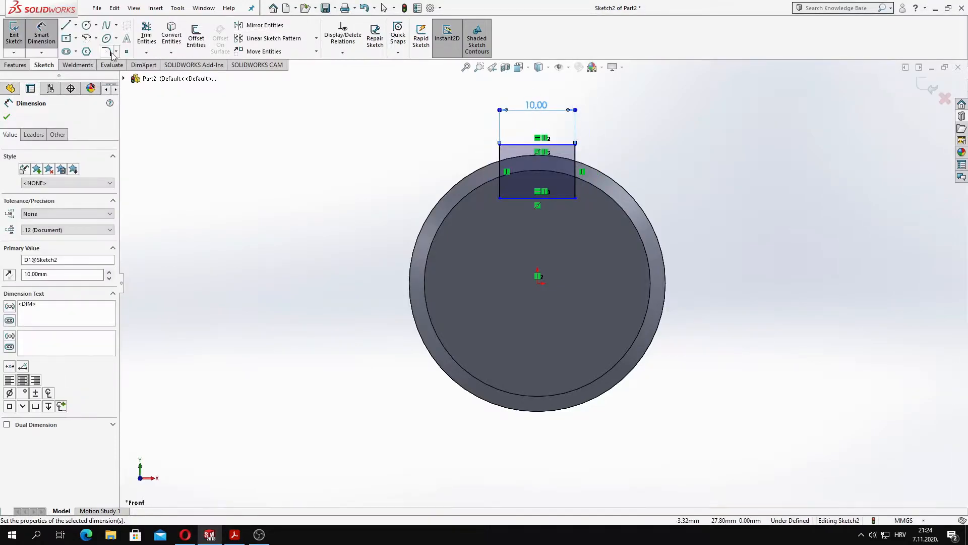
# Draw a horizontal centerline across the lower part of the cylinder and make it tangent to the outer circular edge
pyautogui.click(76, 25)
pyautogui.click(87, 49)
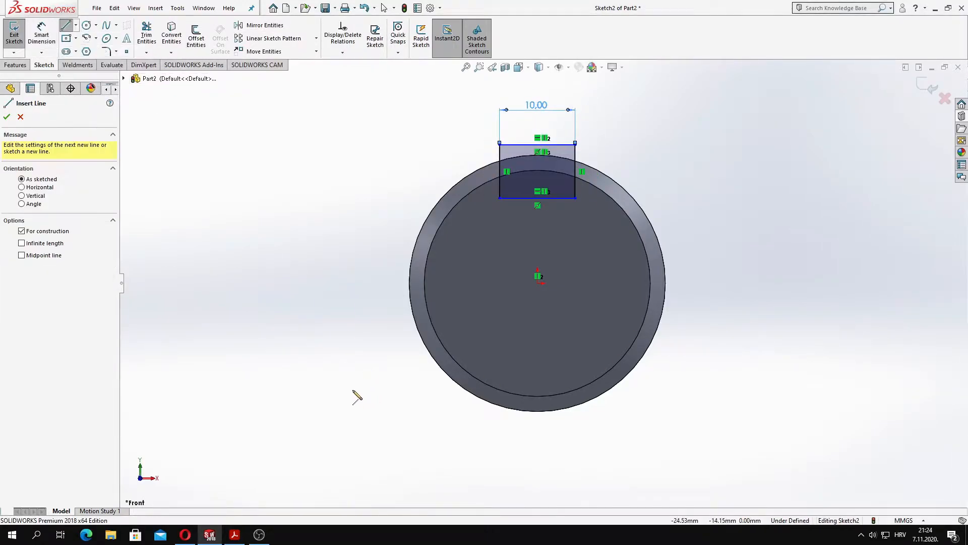
pyautogui.click(337, 385)
pyautogui.click(811, 384)
pyautogui.press('Escape')
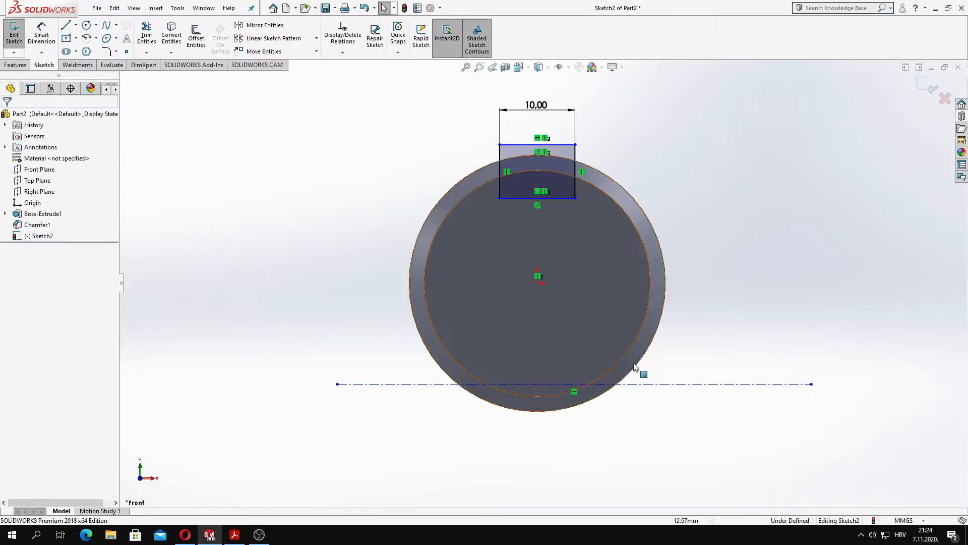
pyautogui.keyDown('ctrl'); pyautogui.click(559, 411); pyautogui.keyUp('ctrl')
pyautogui.click(30, 281)
# Dimension the distance from the rectangle's lower edge to the tangent centerline to 29.3 mm
pyautogui.click(38, 33)
pyautogui.click(557, 198)
pyautogui.click(650, 411)
pyautogui.click(746, 305)
pyautogui.write('29.3')
pyautogui.press('Return')
pyautogui.click(6, 116)
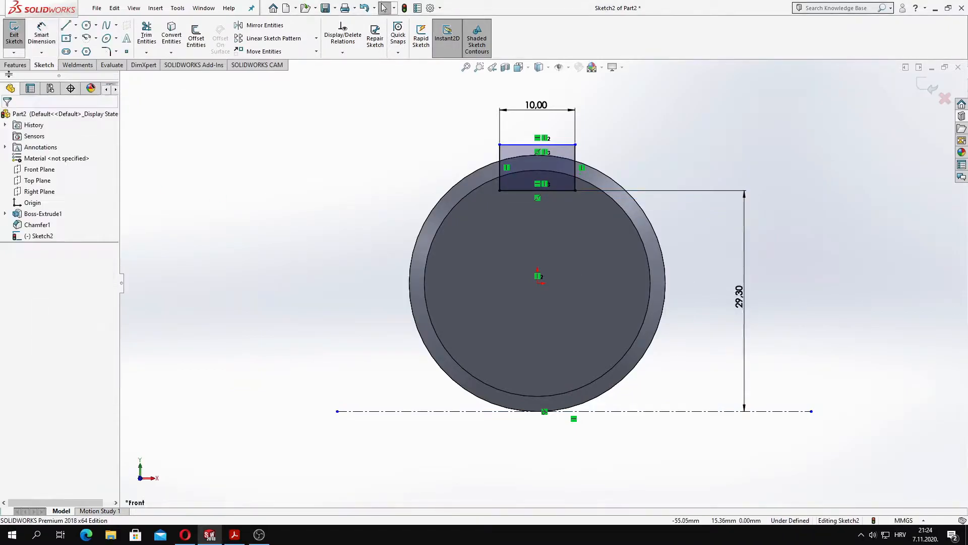
# Cut-extrude the rectangle blind to a depth of 45 mm to form the keyway along the shaft
pyautogui.click(15, 64)
pyautogui.click(151, 37)
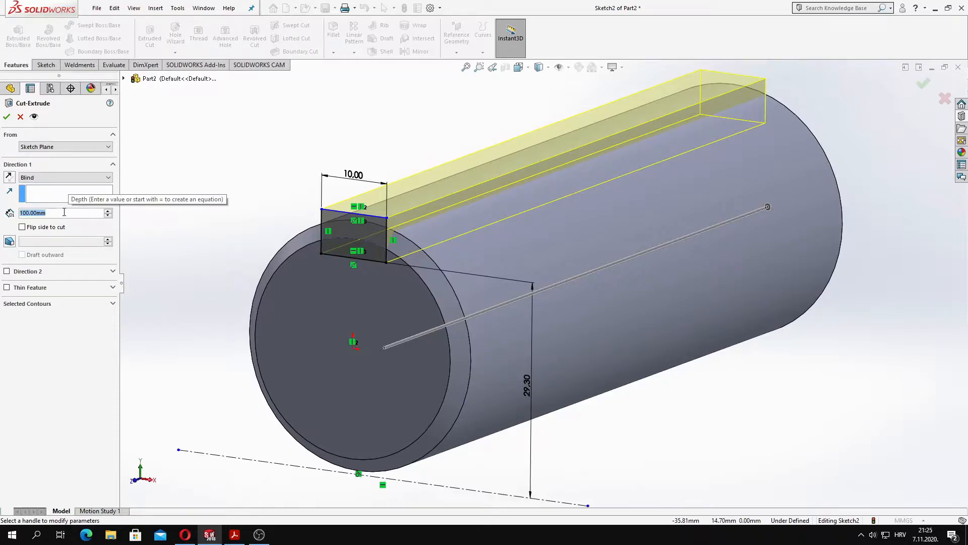
pyautogui.write('45')
pyautogui.press('Return')
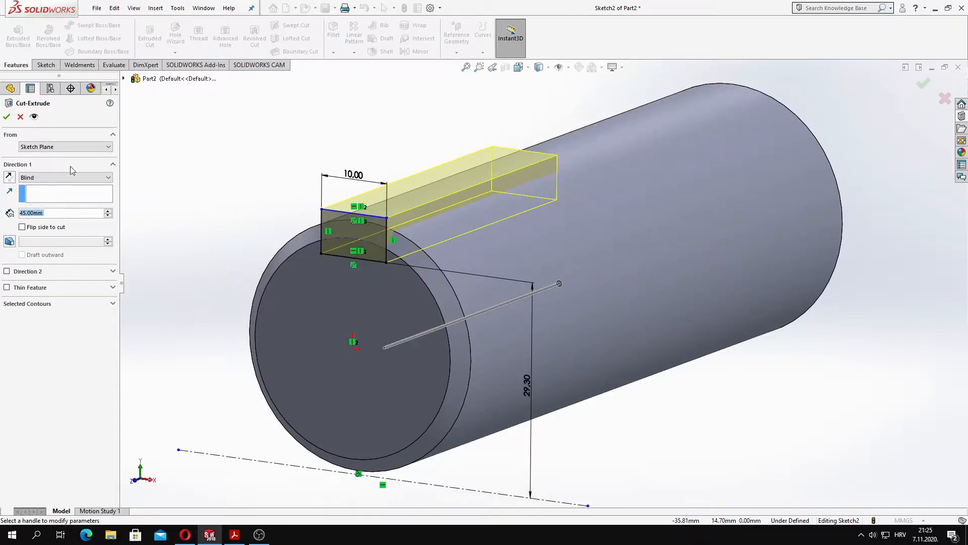
pyautogui.click(7, 117)
# Sketch a circle on the keyway floor, centred on the midpoint of its inner end edge and reaching the keyway's corner
pyautogui.moveTo(353, 167)
pyautogui.mouseDown(button='middle')
pyautogui.moveTo(453, 176)
pyautogui.moveTo(497, 303)
pyautogui.mouseUp(button='middle')
pyautogui.press('space')
pyautogui.click(507, 343)
pyautogui.click(539, 369)
pyautogui.click(582, 340)
pyautogui.click(86, 25)
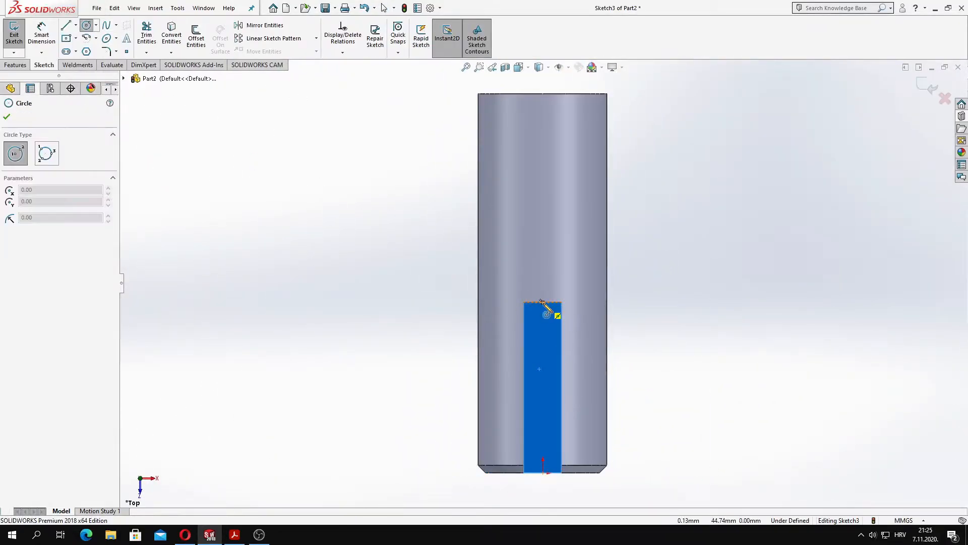
pyautogui.click(542, 302)
pyautogui.click(524, 303)
pyautogui.press('Escape')
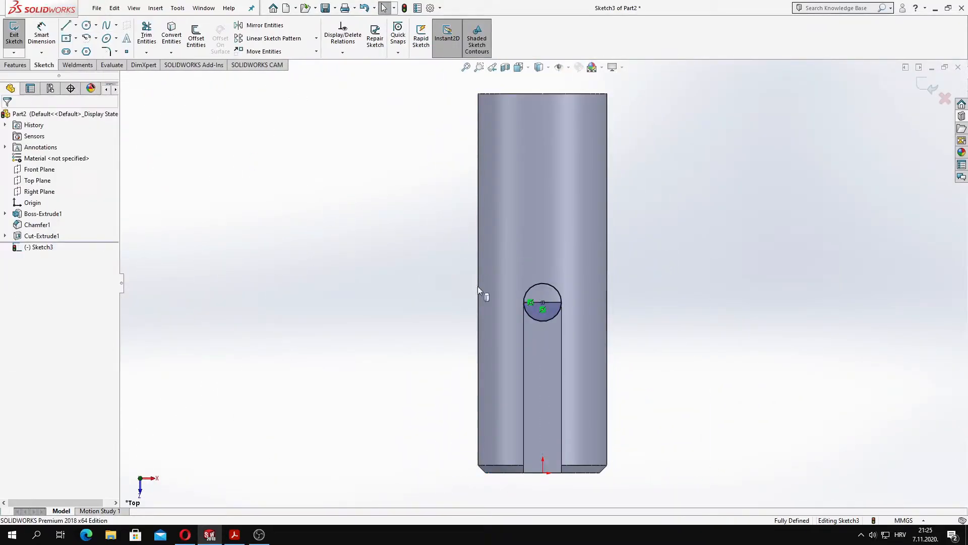
# Cut-extrude the circle upward with the Through All end condition to round the inner end of the keyway
pyautogui.click(25, 66)
pyautogui.click(150, 36)
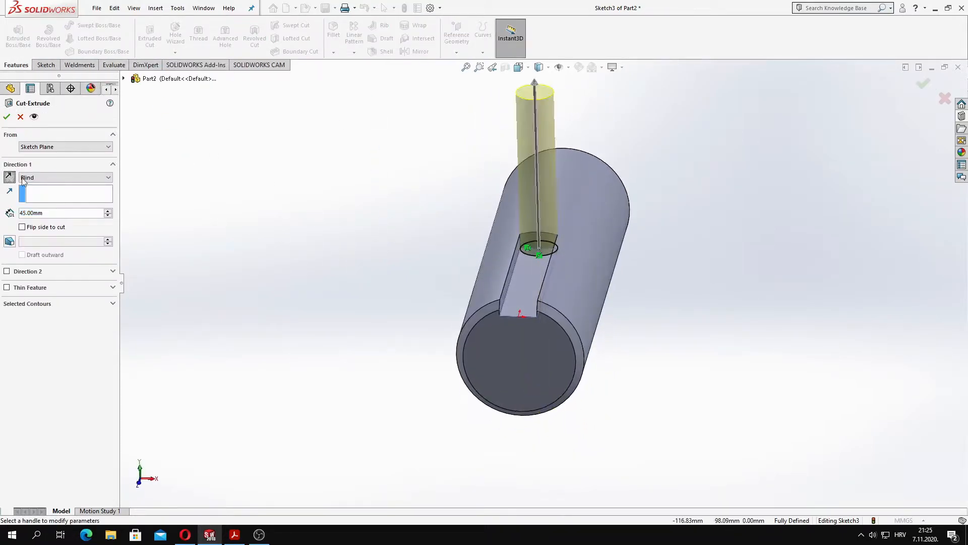
pyautogui.click(51, 185)
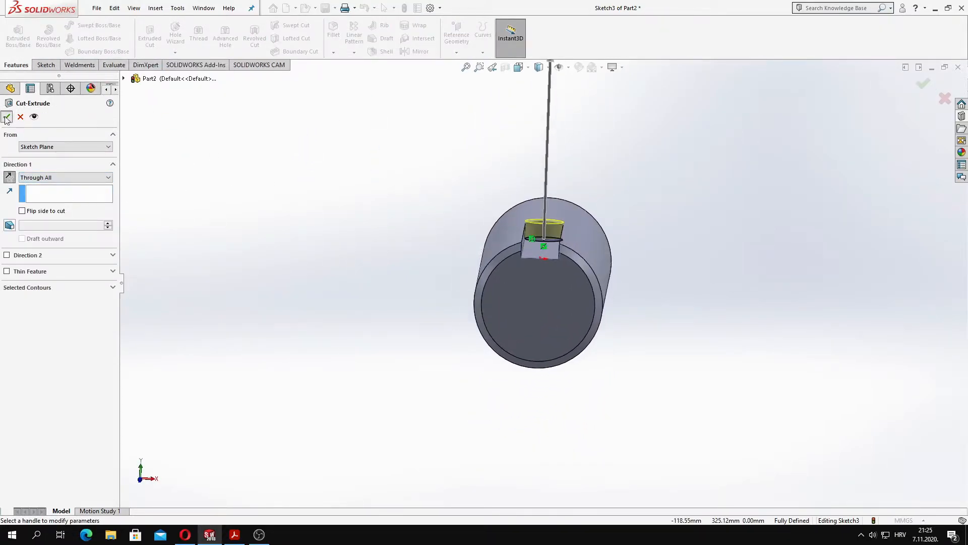
pyautogui.click(6, 118)
# Start a sketch on the unchamfered end face and draw a circle larger than the shaft, centred on the origin
pyautogui.scroll(-6, 567, 237)
pyautogui.moveTo(568, 239); pyautogui.dragTo(549, 322, button='middle')
pyautogui.scroll(6, 529, 319)
pyautogui.click(589, 311)
pyautogui.click(645, 276)
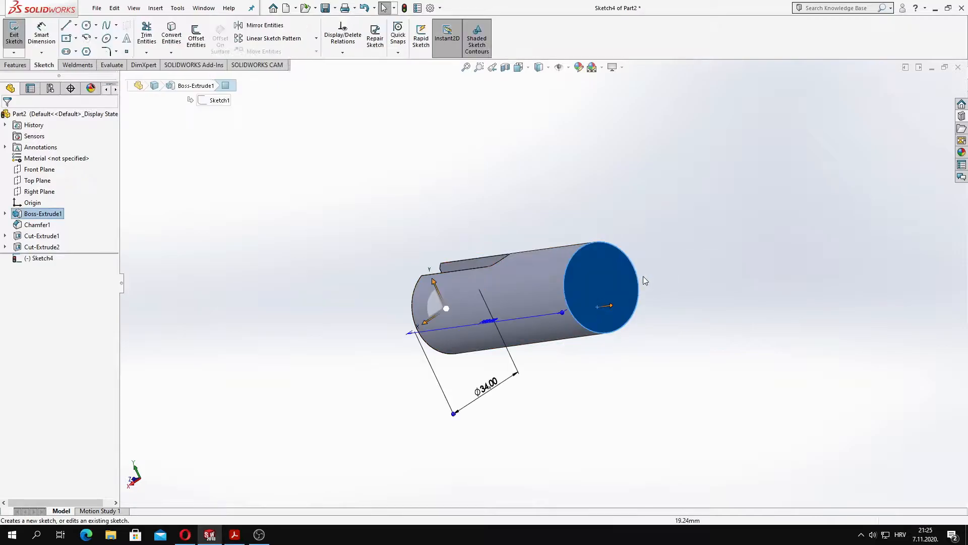
pyautogui.click(86, 27)
pyautogui.click(601, 287)
pyautogui.click(664, 312)
# Dimension the end-face circle's diameter to 40 mm
pyautogui.click(41, 35)
pyautogui.click(640, 359)
pyautogui.click(681, 391)
pyautogui.write('40')
pyautogui.press('Return')
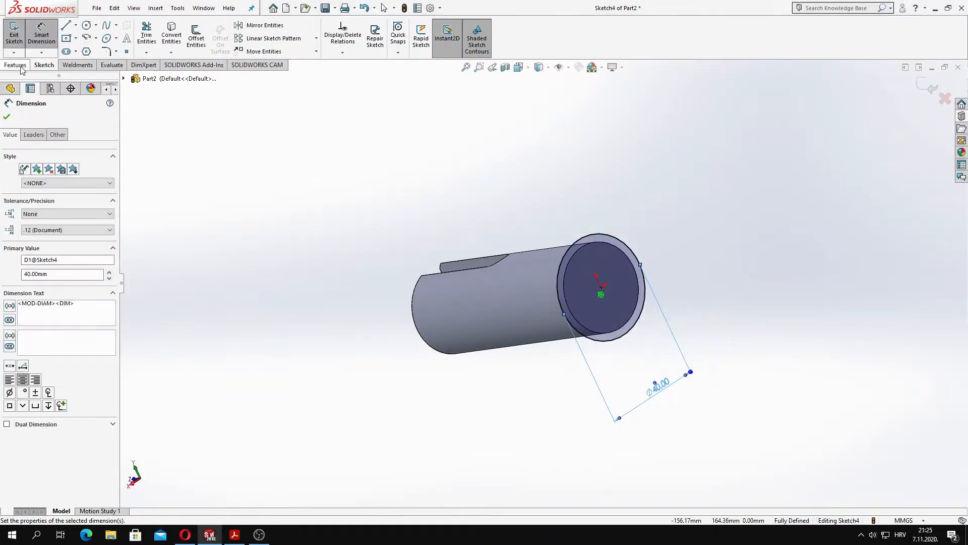
# Extrude the 40 mm circle outward as a 45 mm blind boss merged with the shaft
pyautogui.click(15, 64)
pyautogui.click(18, 36)
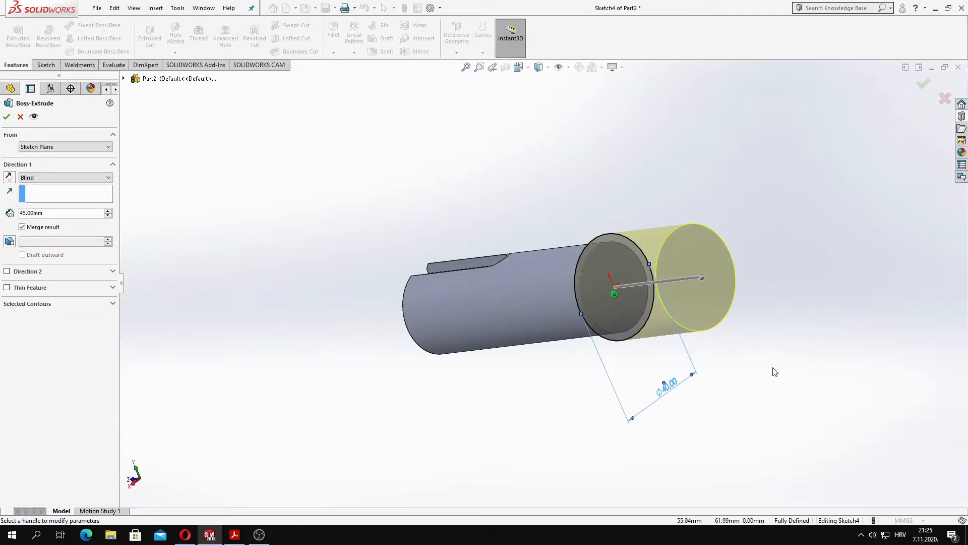
pyautogui.press('Return')
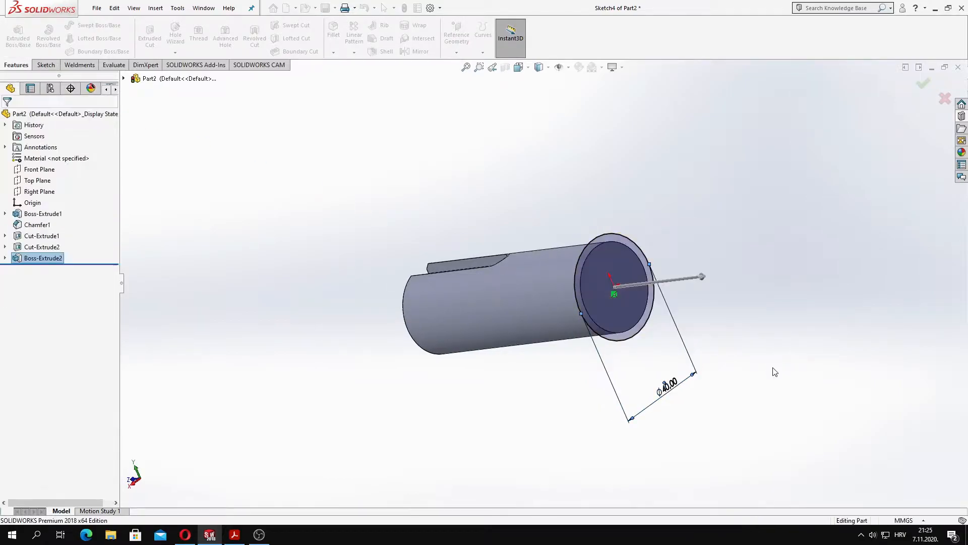
# Chamfer the shoulder edge of the 40 mm section 1 mm at 45 degrees
pyautogui.moveTo(561, 220); pyautogui.dragTo(626, 220, button='middle')
pyautogui.click(356, 76)
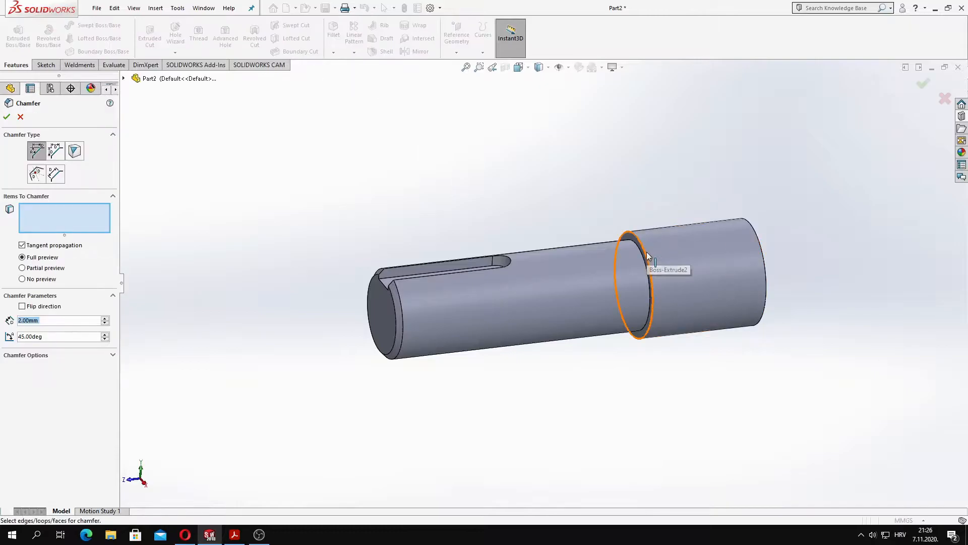
pyautogui.click(651, 259)
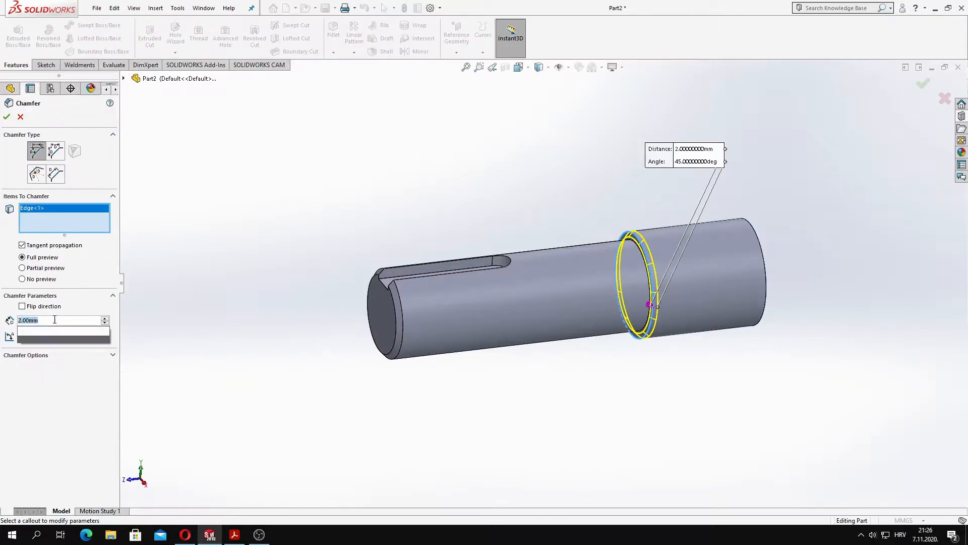
pyautogui.write('1')
pyautogui.press('Return')
pyautogui.press('Return')
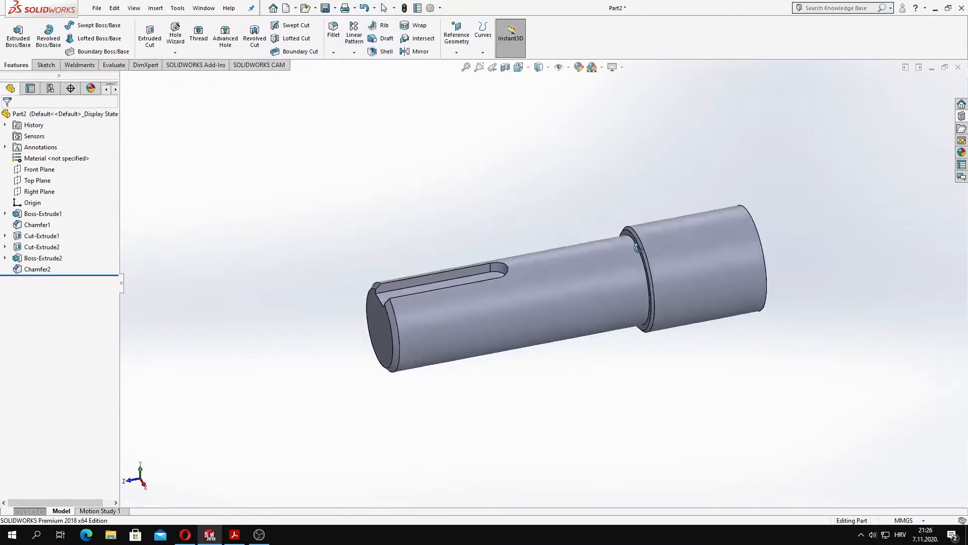
# Cut a 15 mm long Metric Die M8x1.0 right-hand thread on the 40 mm section, starting from its chamfered shoulder edge
pyautogui.click(546, 280)
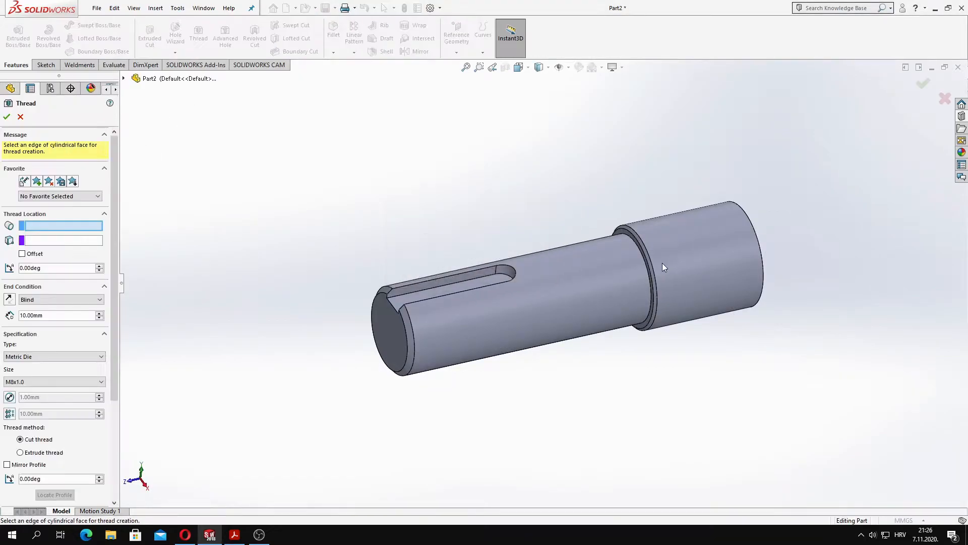
pyautogui.scroll(-2, 662, 262)
pyautogui.click(636, 275)
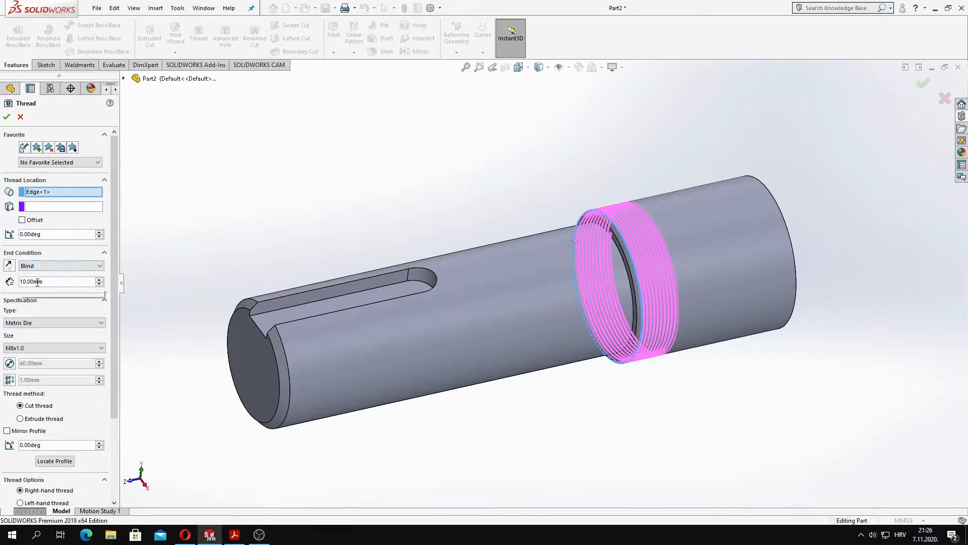
pyautogui.click(37, 281)
pyautogui.write('15')
pyautogui.press('Return')
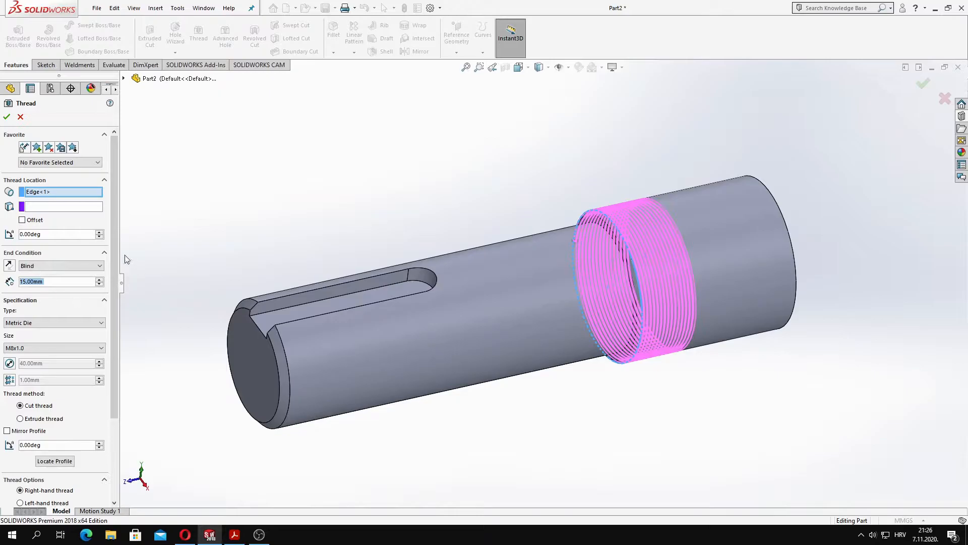
pyautogui.scroll(-3, 116, 299)
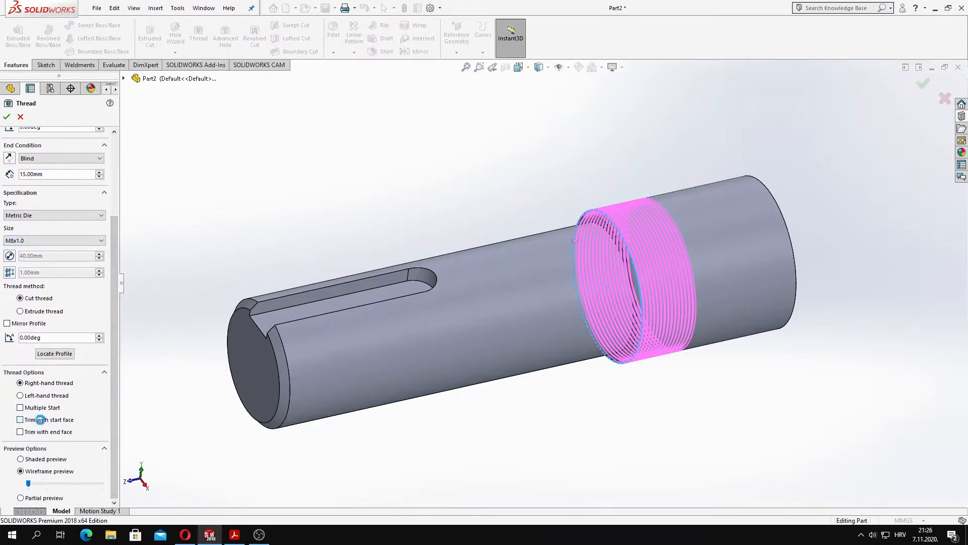
pyautogui.click(7, 116)
# Sketch a circle about 75 mm in diameter on the end face of the 40 mm section, centred on the origin
pyautogui.moveTo(517, 199)
pyautogui.mouseDown(button='middle')
pyautogui.moveTo(545, 217)
pyautogui.moveTo(545, 156)
pyautogui.moveTo(606, 229)
pyautogui.moveTo(549, 284)
pyautogui.moveTo(595, 329)
pyautogui.mouseUp(button='middle')
pyautogui.click(595, 333)
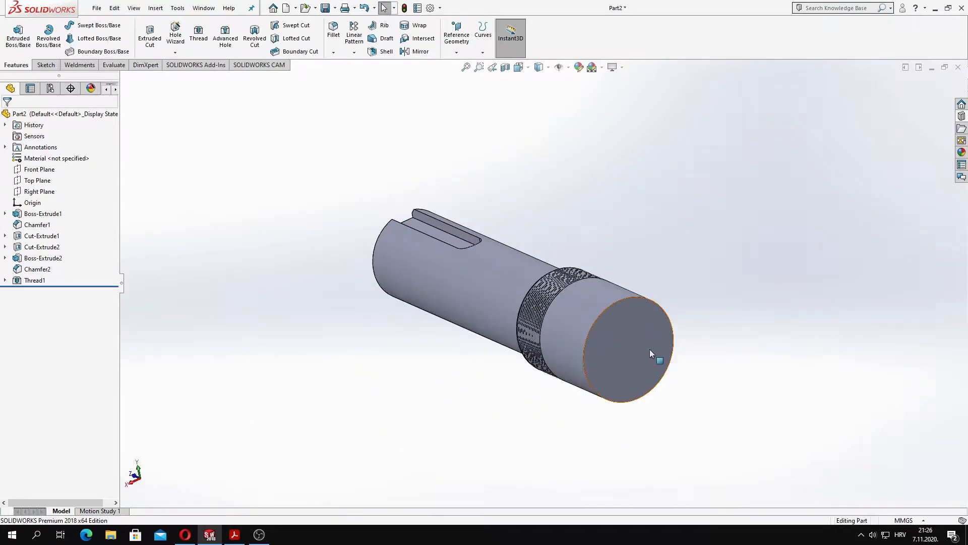
pyautogui.click(652, 306)
pyautogui.press('c')
pyautogui.click(627, 356)
pyautogui.click(676, 409)
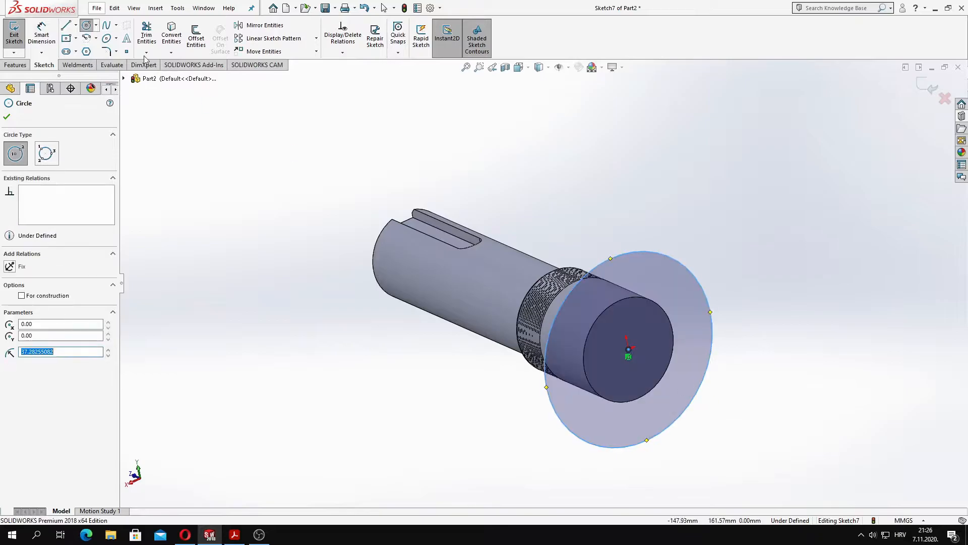
# Set the diameter of the circle on the 40 mm section's end face to 44 mm
pyautogui.press('d')
pyautogui.click(673, 404)
pyautogui.click(696, 474)
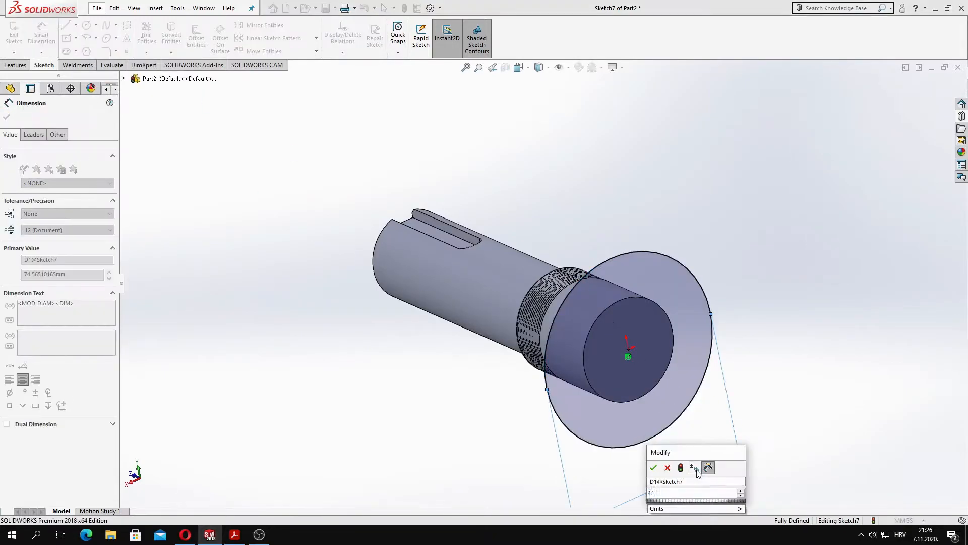
pyautogui.write('44')
pyautogui.press('Return')
pyautogui.press('Escape')
# Extrude the 44 mm circle outward as a 121 mm blind boss merged with the shaft
pyautogui.click(15, 65)
pyautogui.click(18, 37)
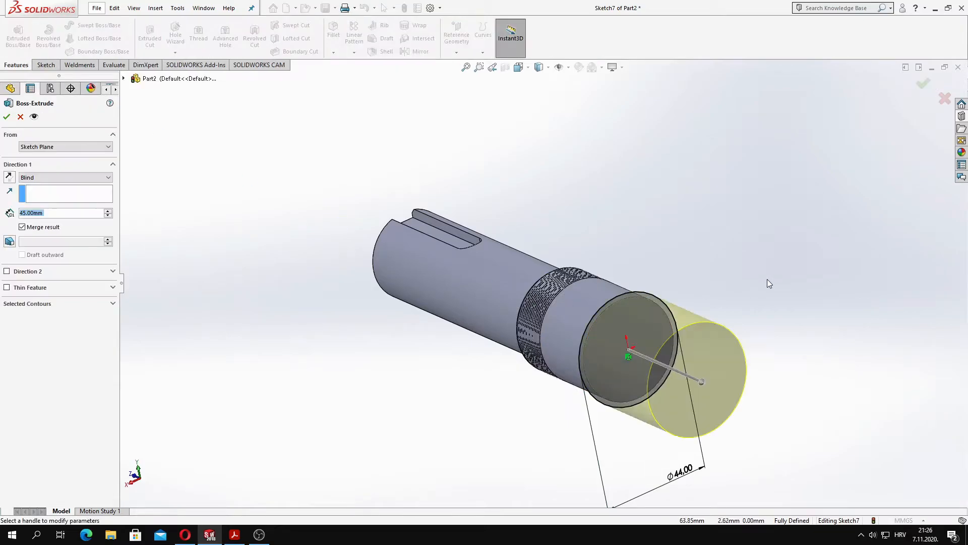
pyautogui.press('Return')
pyautogui.moveTo(664, 201)
pyautogui.mouseDown(button='middle')
pyautogui.moveTo(716, 214)
pyautogui.moveTo(638, 166)
pyautogui.mouseUp(button='middle')
pyautogui.scroll(2, 712, 217)
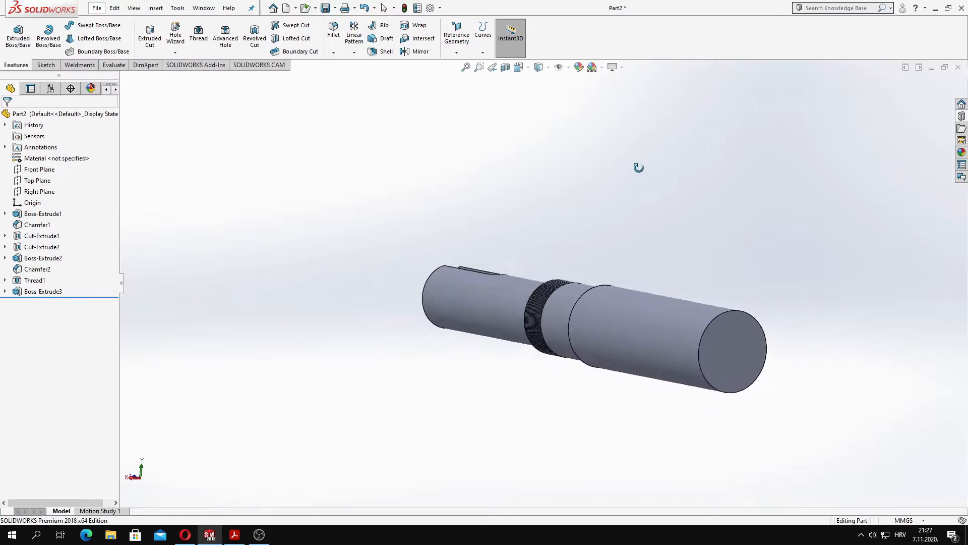
# Sketch a circle about 82 mm in diameter on the end face of the 44 mm section, centred on the origin
pyautogui.click(751, 334)
pyautogui.click(771, 309)
pyautogui.click(87, 26)
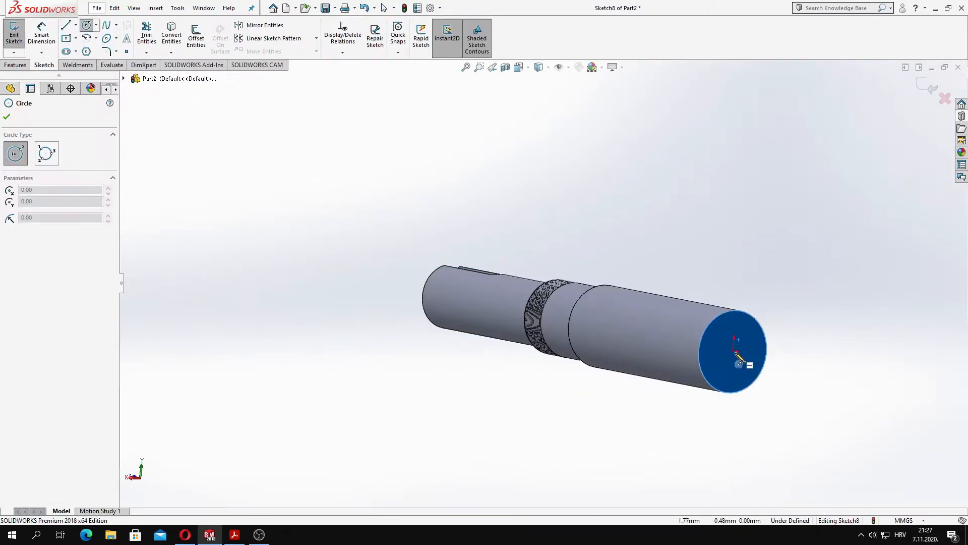
pyautogui.click(733, 352)
pyautogui.click(774, 410)
# Dimension the new circle's diameter to 96 mm
pyautogui.click(42, 36)
pyautogui.click(680, 311)
pyautogui.click(713, 247)
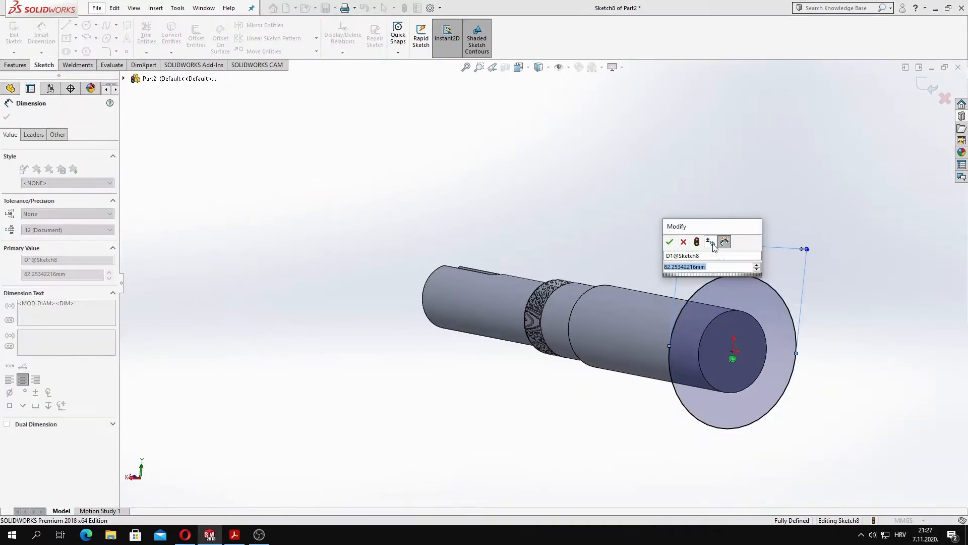
pyautogui.press('Return')
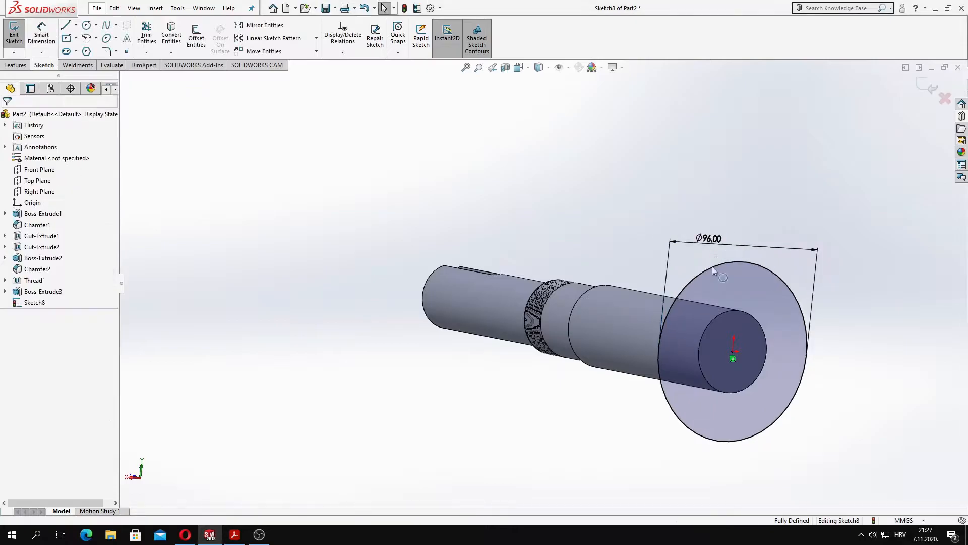
# Extrude the 96 mm circle outward as a 62 mm blind boss merged with the shaft
pyautogui.click(15, 65)
pyautogui.click(18, 36)
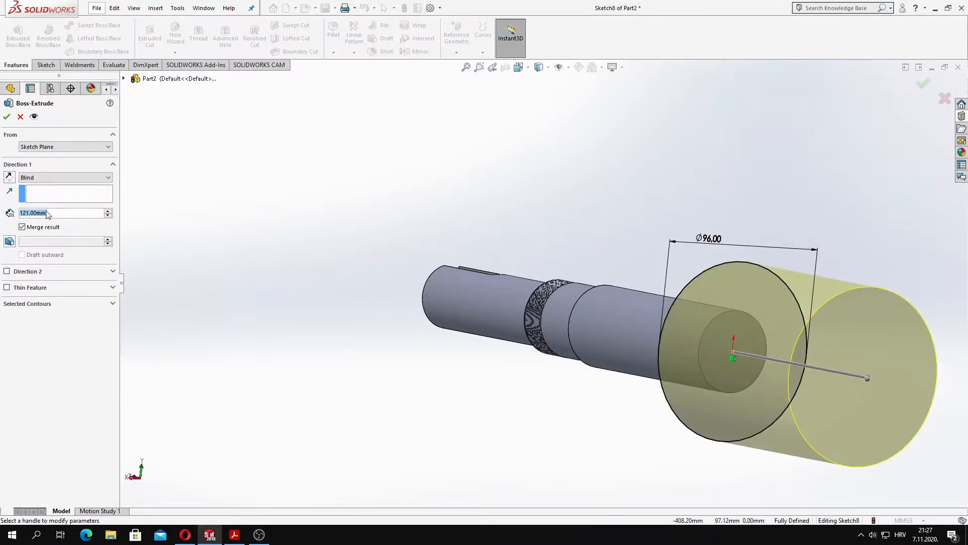
pyautogui.write('62')
pyautogui.press('Return')
pyautogui.click(7, 116)
pyautogui.click(715, 261)
# Sketch a small closed triangle on the Right Plane at the 96 mm section's upper corner beside the 44 mm section
pyautogui.moveTo(521, 222); pyautogui.dragTo(703, 266, button='middle')
pyautogui.press('space')
pyautogui.click(484, 298)
pyautogui.click(41, 192)
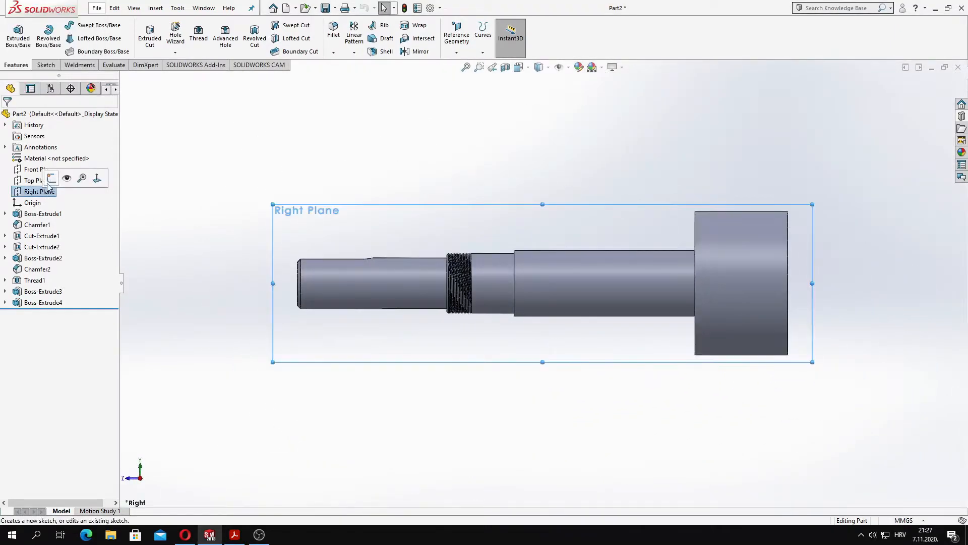
pyautogui.click(82, 186)
pyautogui.click(64, 28)
pyautogui.scroll(-5, 711, 212)
pyautogui.click(585, 246)
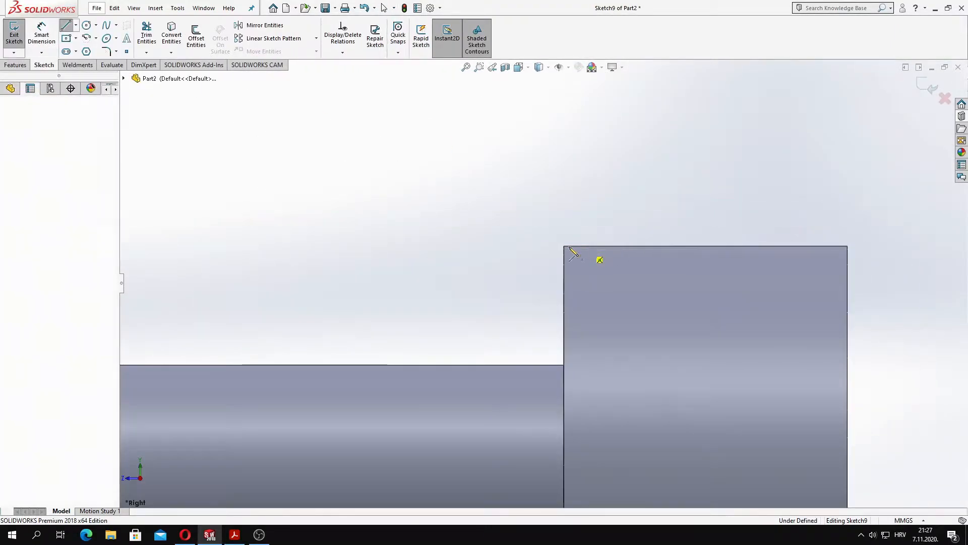
pyautogui.click(564, 247)
pyautogui.click(564, 279)
pyautogui.press('Escape')
pyautogui.scroll(3, 627, 272)
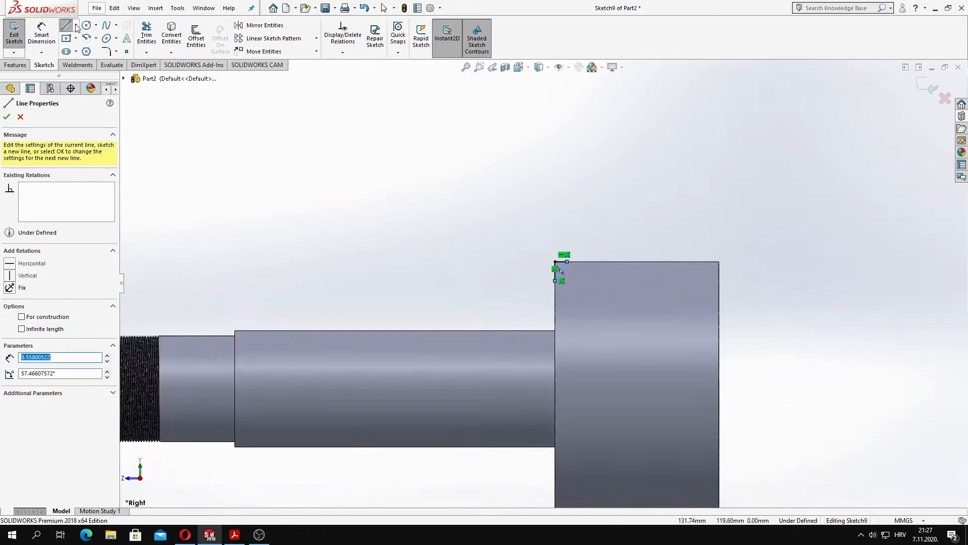
# Draw a vertical centerline across the 96 mm section near the middle of its length
pyautogui.scroll(4, 626, 222)
pyautogui.click(577, 243)
pyautogui.click(577, 404)
pyautogui.press('Escape')
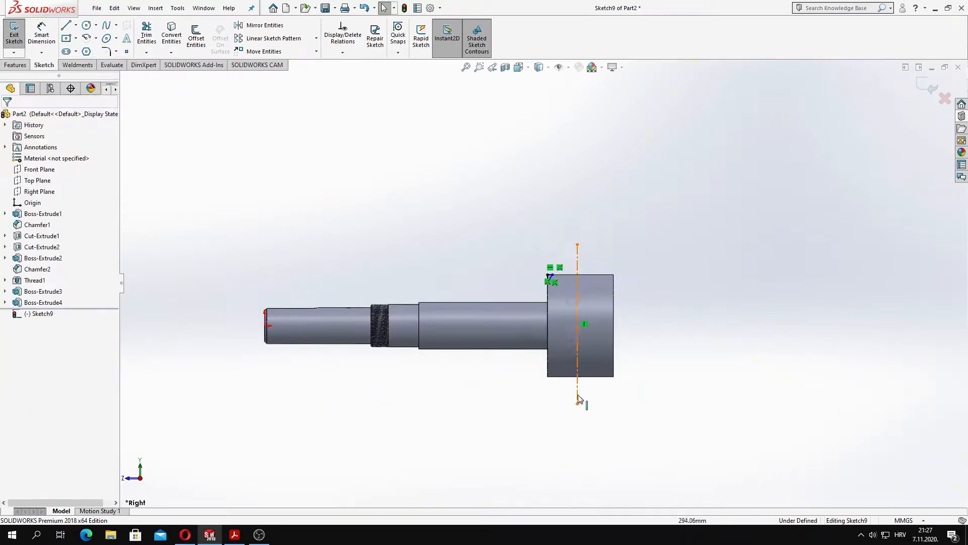
# Dimension the vertical centerline 31 mm from the 96 mm section's inner face
pyautogui.scroll(-6, 571, 339)
pyautogui.click(553, 178)
pyautogui.click(462, 199)
pyautogui.scroll(2, 504, 143)
pyautogui.click(516, 147)
pyautogui.write('31')
pyautogui.press('Return')
pyautogui.press('Escape')
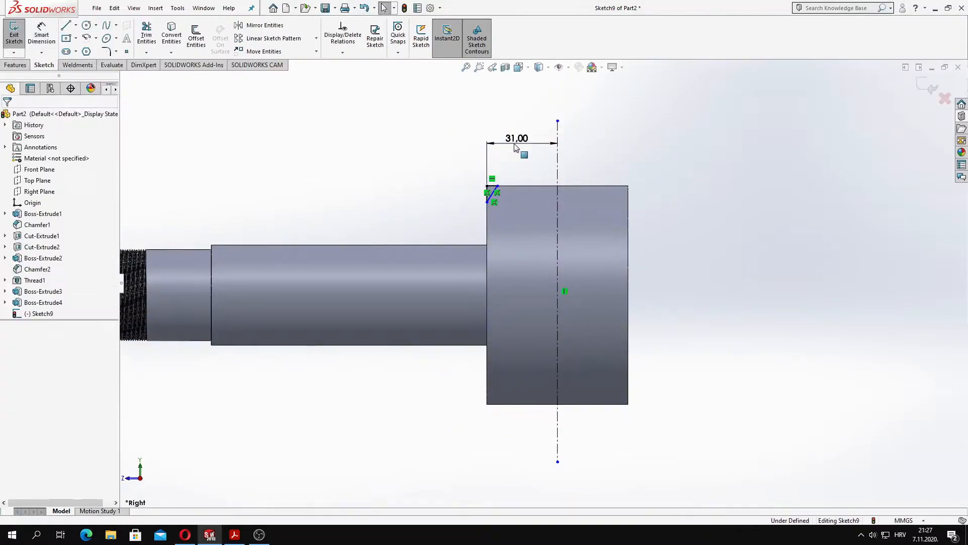
# Dimension the angle between the triangle's slanted line and its vertical line to 15 degrees
pyautogui.scroll(-2, 502, 191)
pyautogui.scroll(1, 499, 197)
pyautogui.click(43, 36)
pyautogui.click(520, 268)
pyautogui.scroll(-7, 513, 263)
pyautogui.click(534, 274)
pyautogui.click(574, 190)
pyautogui.write('15')
pyautogui.press('Return')
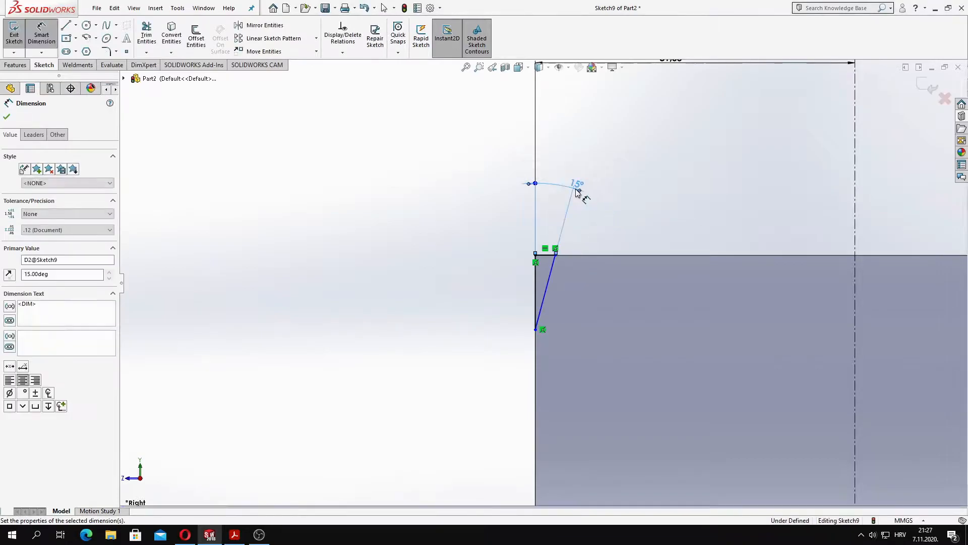
pyautogui.scroll(7, 585, 212)
pyautogui.press('Escape')
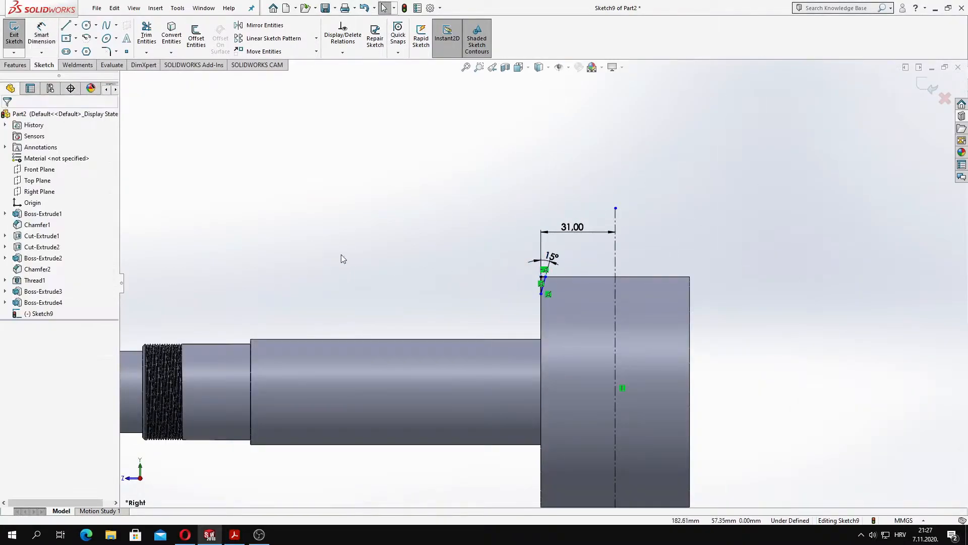
# Draw a horizontal centerline about 424 mm long from the origin along the shaft's axis
pyautogui.click(76, 26)
pyautogui.click(93, 51)
pyautogui.click(234, 336)
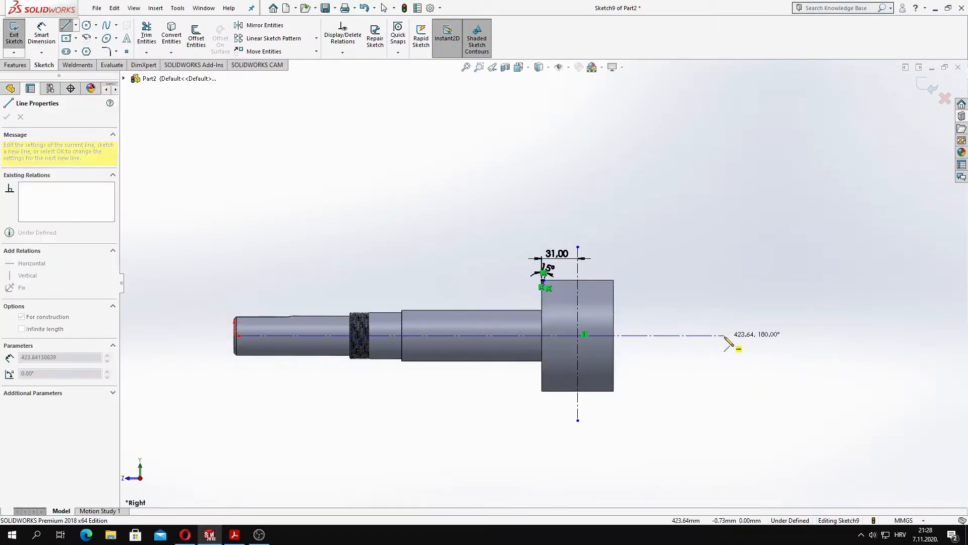
pyautogui.click(725, 336)
pyautogui.press('Escape')
# Dimension the triangle's lower vertex from the shaft's axis as 60.8/2, giving 30.4 mm
pyautogui.scroll(-6, 630, 328)
pyautogui.scroll(5, 551, 321)
pyautogui.scroll(-6, 406, 236)
pyautogui.click(46, 38)
pyautogui.click(426, 165)
pyautogui.click(444, 341)
pyautogui.click(268, 221)
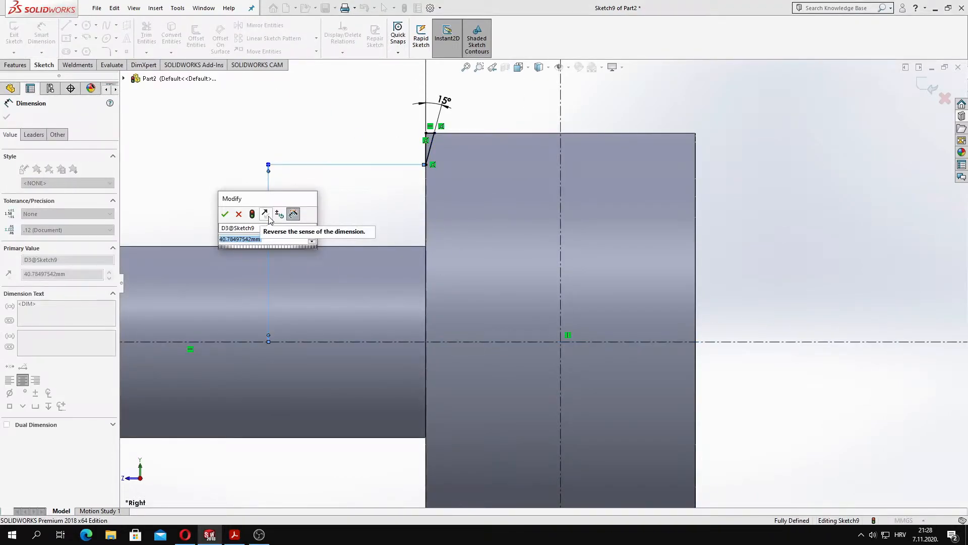
pyautogui.write('60,8/2')
pyautogui.press('Return')
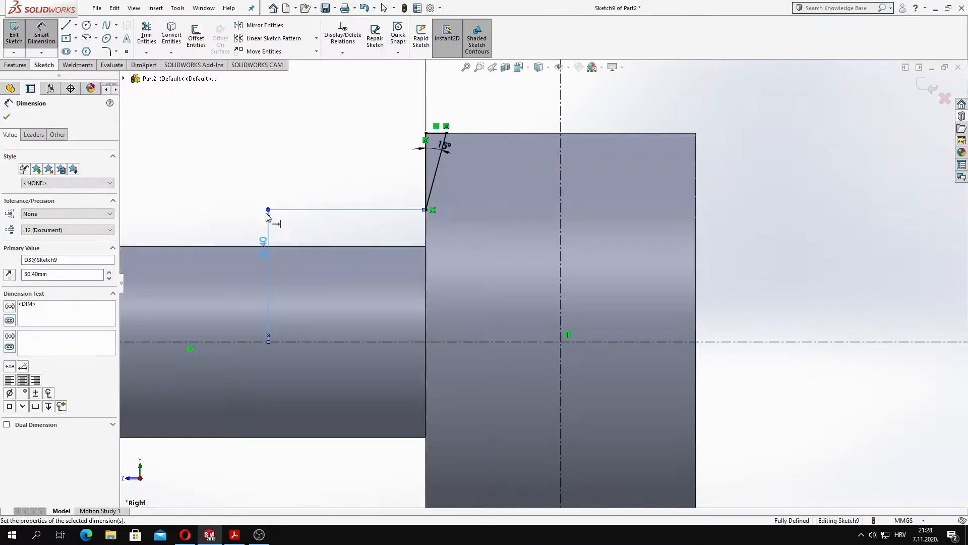
pyautogui.scroll(4, 421, 220)
pyautogui.press('Escape')
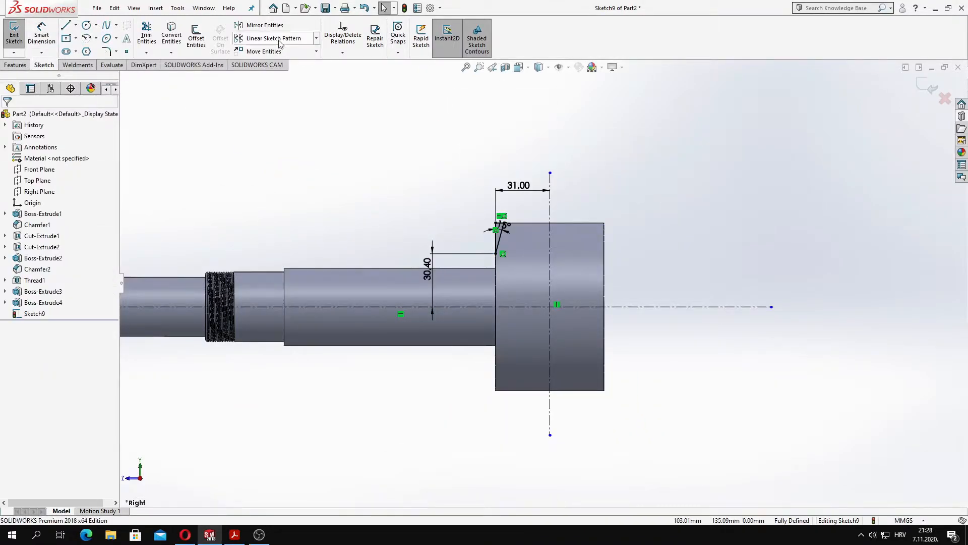
# Mirror the triangle's three lines about the vertical centerline onto the other end of the 96 mm section
pyautogui.click(313, 30)
pyautogui.scroll(4, 507, 241)
pyautogui.click(487, 252)
pyautogui.click(488, 252)
pyautogui.click(496, 214)
pyautogui.click(43, 257)
pyautogui.click(624, 184)
pyautogui.scroll(4, 624, 185)
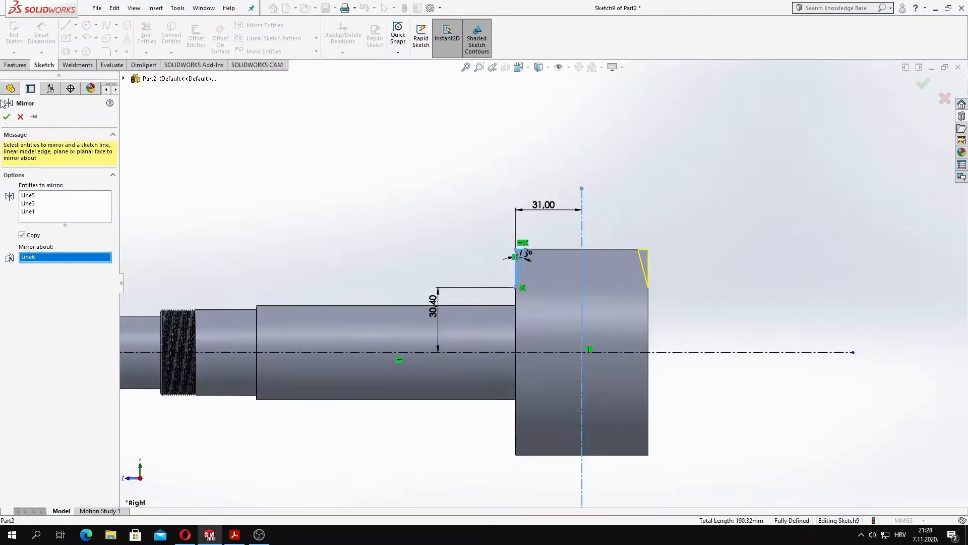
pyautogui.click(7, 117)
pyautogui.scroll(2, 464, 210)
# Cut-revolve both triangles 360 degrees around the horizontal centerline to bevel the 96 mm section's ends
pyautogui.click(15, 65)
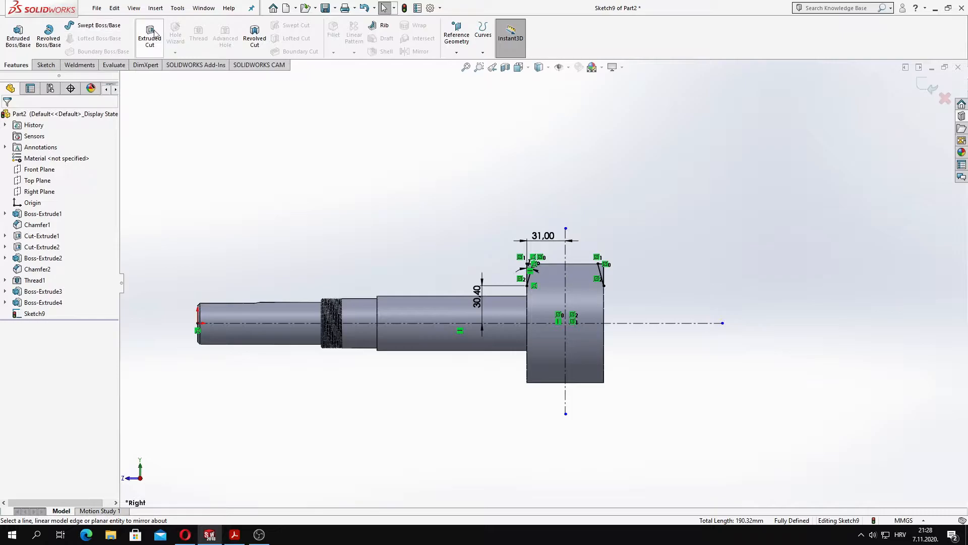
pyautogui.click(255, 36)
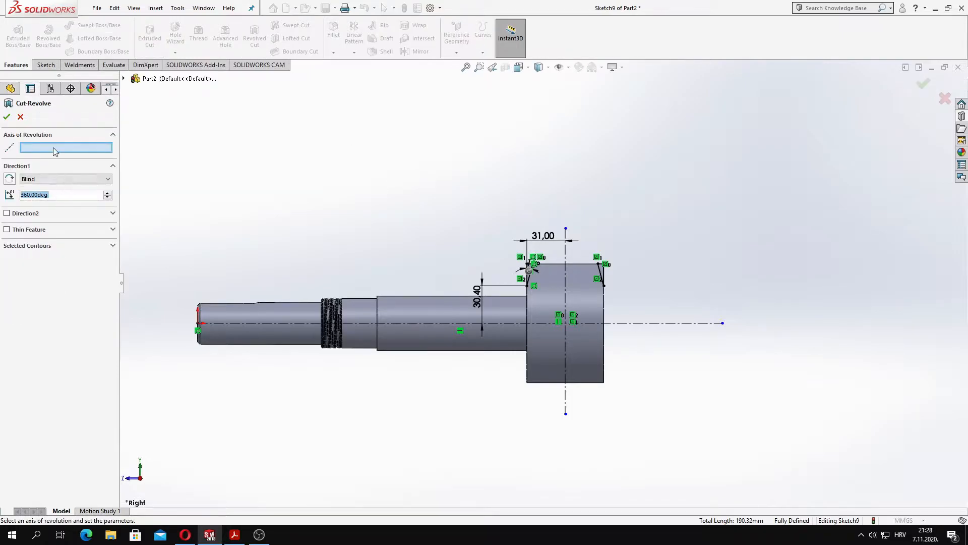
pyautogui.click(439, 324)
pyautogui.click(7, 116)
pyautogui.moveTo(640, 256); pyautogui.dragTo(661, 298, button='middle')
pyautogui.click(676, 256)
# Create a reference plane offset 30 mm from the 96 mm section's inner annular face, on the 44 mm section's side
pyautogui.press('space')
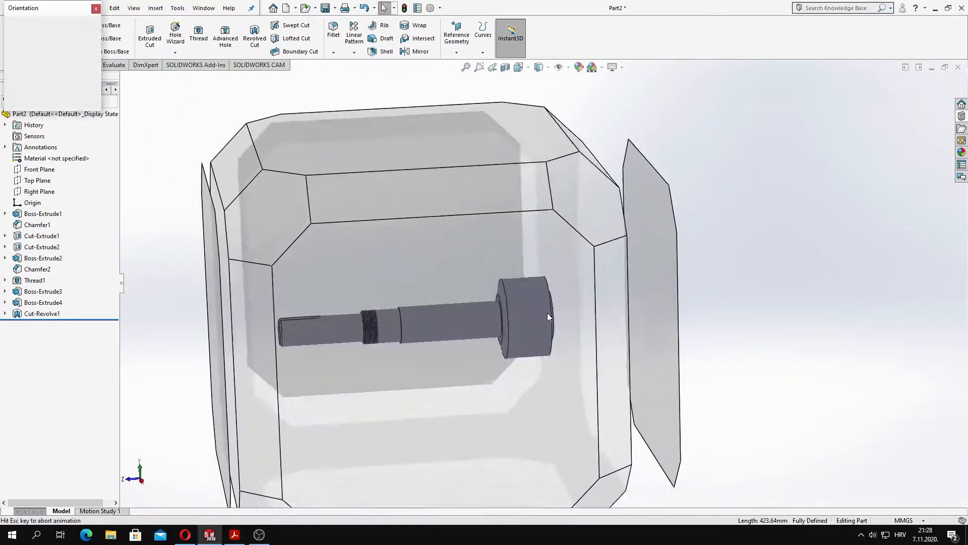
pyautogui.click(449, 296)
pyautogui.moveTo(212, 237); pyautogui.dragTo(274, 242, button='middle')
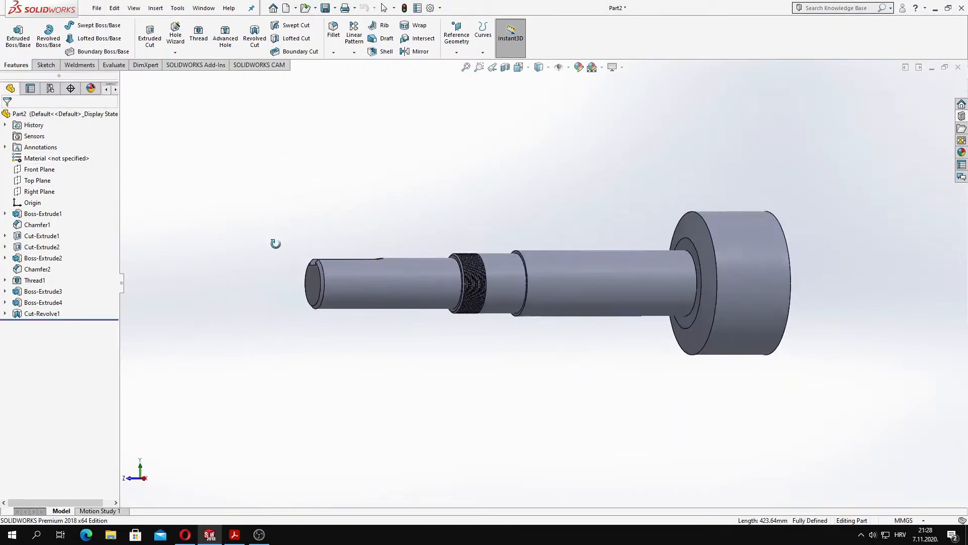
pyautogui.scroll(-2, 726, 249)
pyautogui.click(460, 53)
pyautogui.click(466, 62)
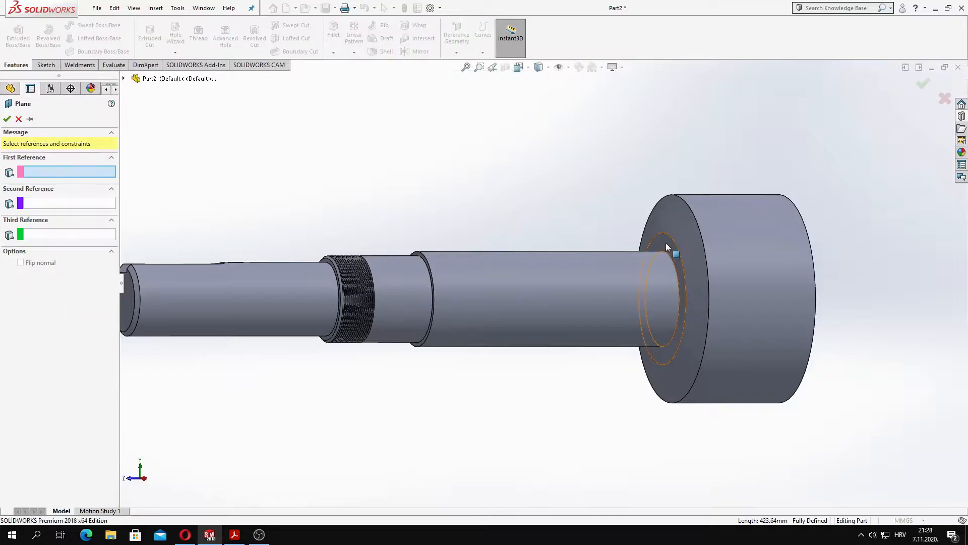
pyautogui.click(667, 246)
pyautogui.write('50')
pyautogui.press('Return')
pyautogui.click(112, 246)
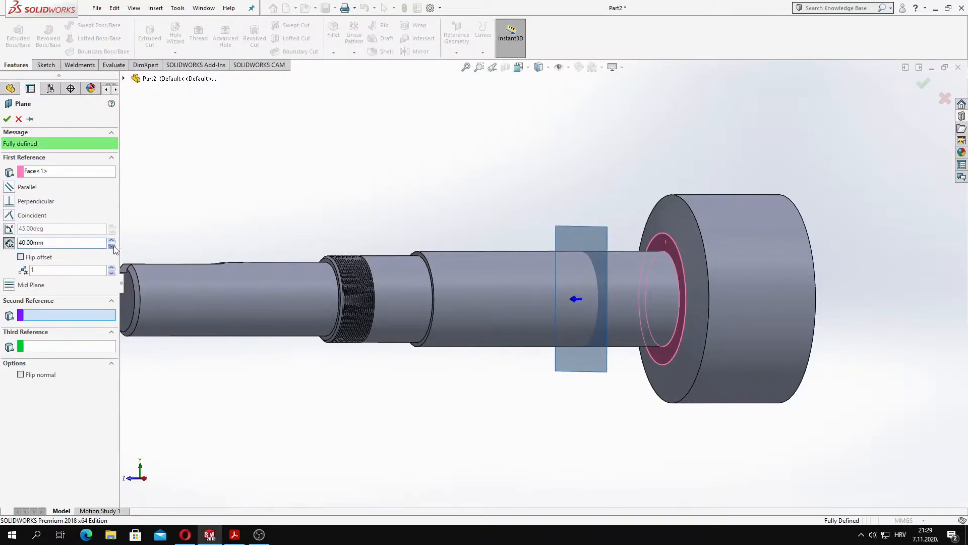
pyautogui.click(111, 246)
pyautogui.moveTo(462, 217); pyautogui.dragTo(414, 216, button='middle')
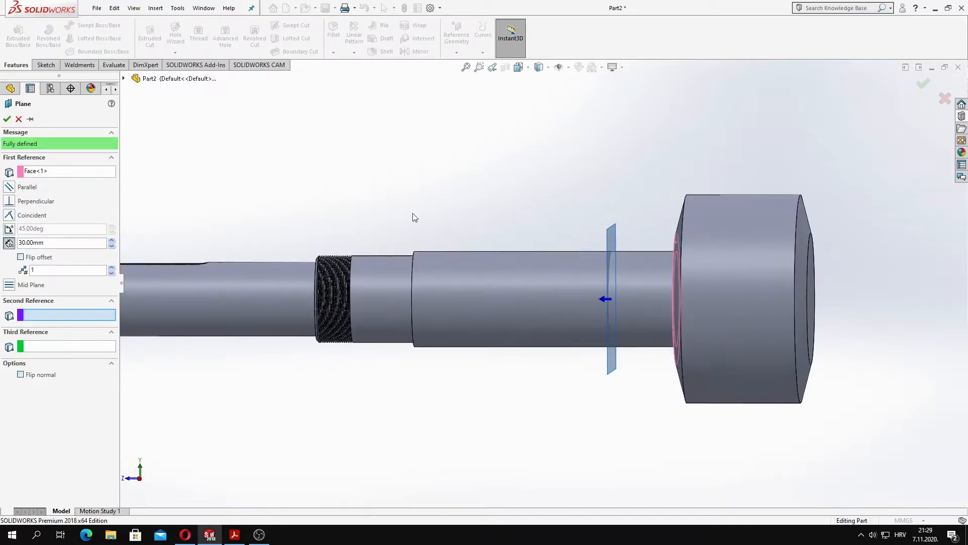
pyautogui.click(7, 119)
# Enlarge the displayed extent of the offset reference plane around the shaft
pyautogui.scroll(3, 579, 233)
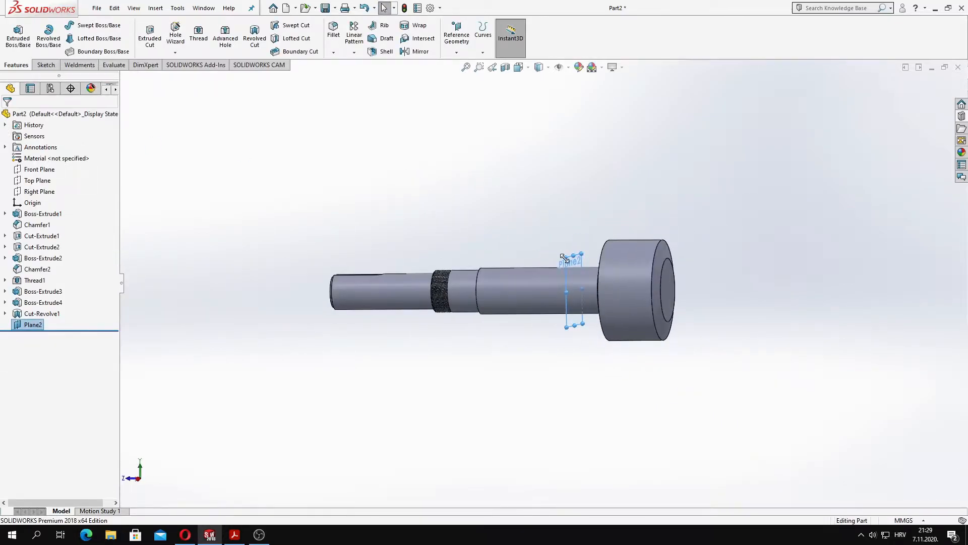
pyautogui.moveTo(536, 217); pyautogui.dragTo(562, 222, button='middle')
pyautogui.click(590, 257)
pyautogui.moveTo(591, 258); pyautogui.dragTo(565, 265, button='middle')
# Sketch a circle on the offset reference plane, centred on the origin
pyautogui.click(551, 246)
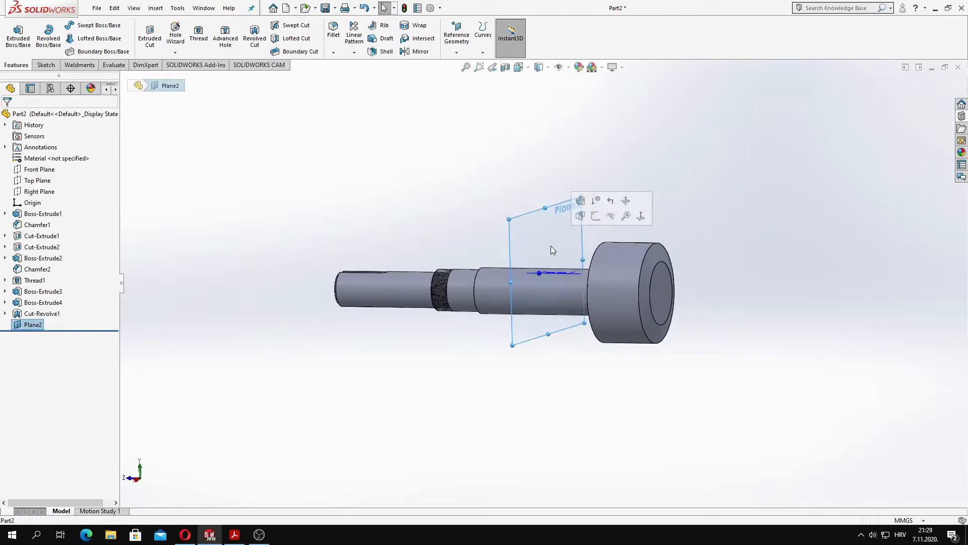
pyautogui.click(593, 218)
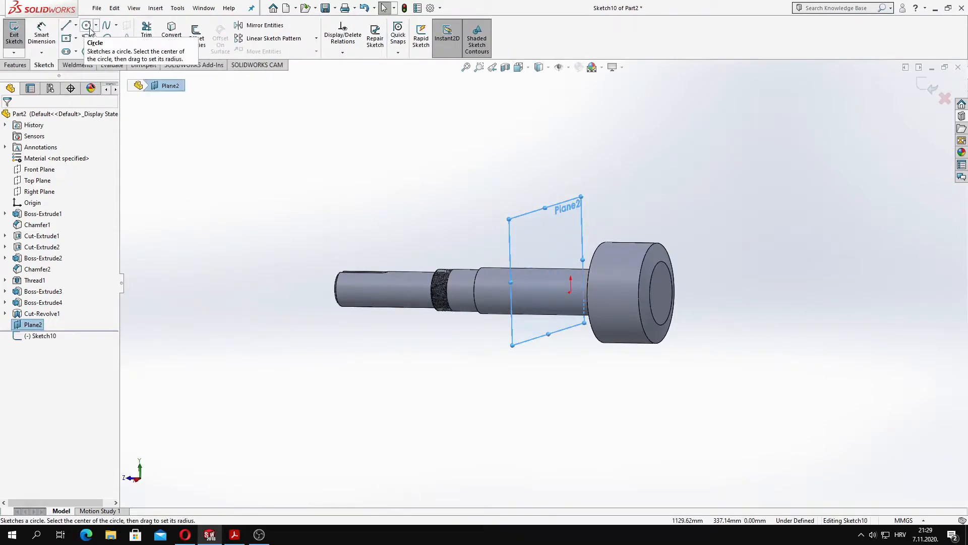
pyautogui.click(87, 24)
pyautogui.click(571, 293)
pyautogui.click(582, 291)
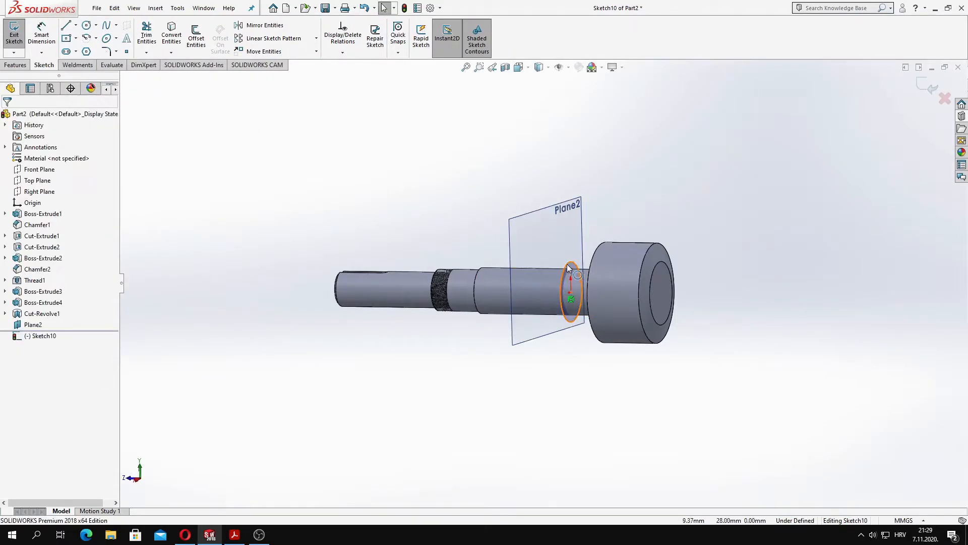
# Add a relation that matches the circle's size to the 96 mm section's outer edge
pyautogui.click(568, 265)
pyautogui.keyDown('ctrl'); pyautogui.click(658, 246); pyautogui.keyUp('ctrl')
pyautogui.click(26, 280)
pyautogui.press('Escape')
# Create a clockwise helix from the circle with 25.8 mm constant pitch, reversed direction and a 90-degree start angle
pyautogui.moveTo(452, 271)
pyautogui.mouseDown(button='middle')
pyautogui.moveTo(449, 236)
pyautogui.moveTo(472, 264)
pyautogui.mouseUp(button='middle')
pyautogui.click(16, 65)
pyautogui.click(482, 44)
pyautogui.click(494, 80)
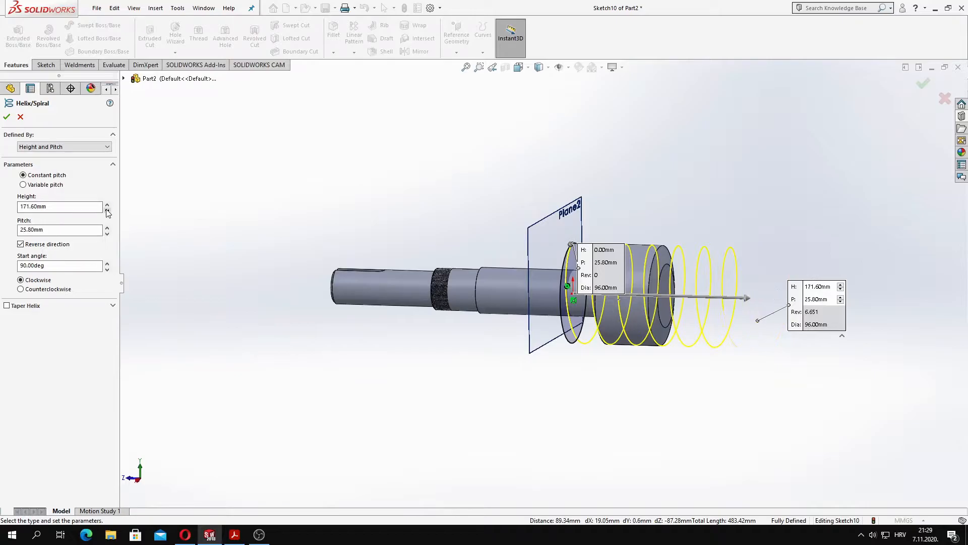
pyautogui.click(7, 116)
# Start a new sketch on the Right Plane for the helical cut's profile
pyautogui.moveTo(414, 189); pyautogui.dragTo(463, 195, button='middle')
pyautogui.click(411, 193)
pyautogui.scroll(-3, 421, 199)
pyautogui.scroll(3, 463, 195)
pyautogui.moveTo(533, 257); pyautogui.dragTo(521, 280, button='middle')
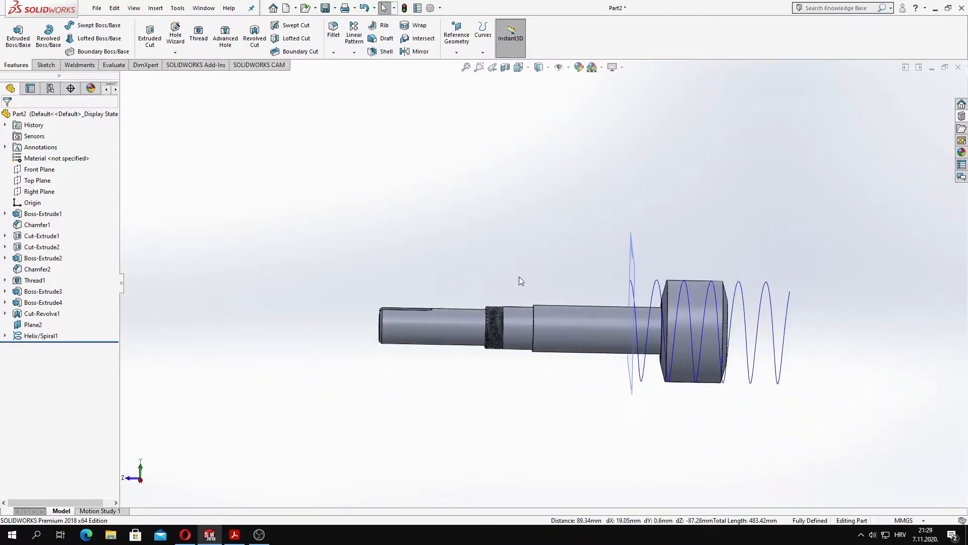
pyautogui.click(37, 192)
pyautogui.click(50, 180)
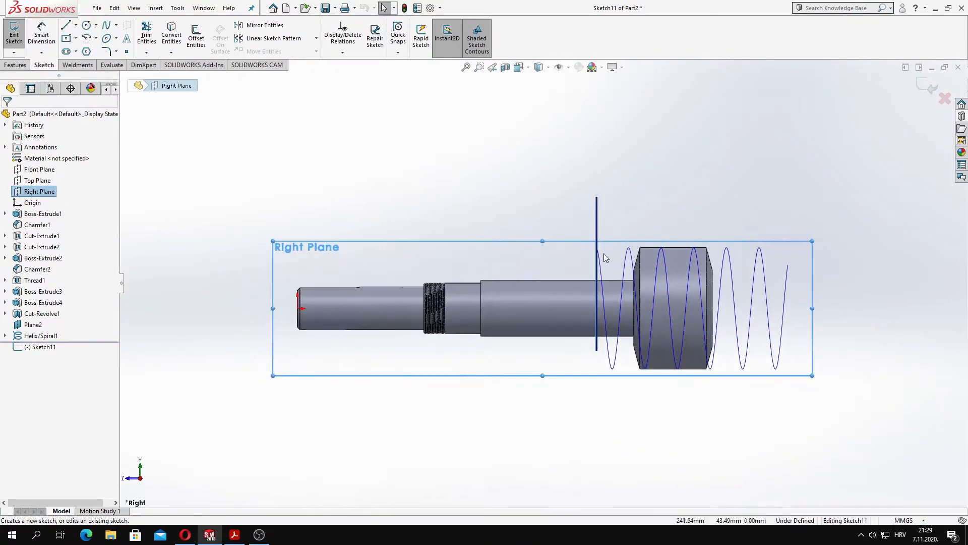
pyautogui.scroll(-8, 603, 253)
pyautogui.scroll(5, 595, 255)
# Sketch a closed trapezoid starting at the helix's start point, with horizontal parallel edges and the narrower edge facing the shaft
pyautogui.click(65, 25)
pyautogui.scroll(-4, 530, 274)
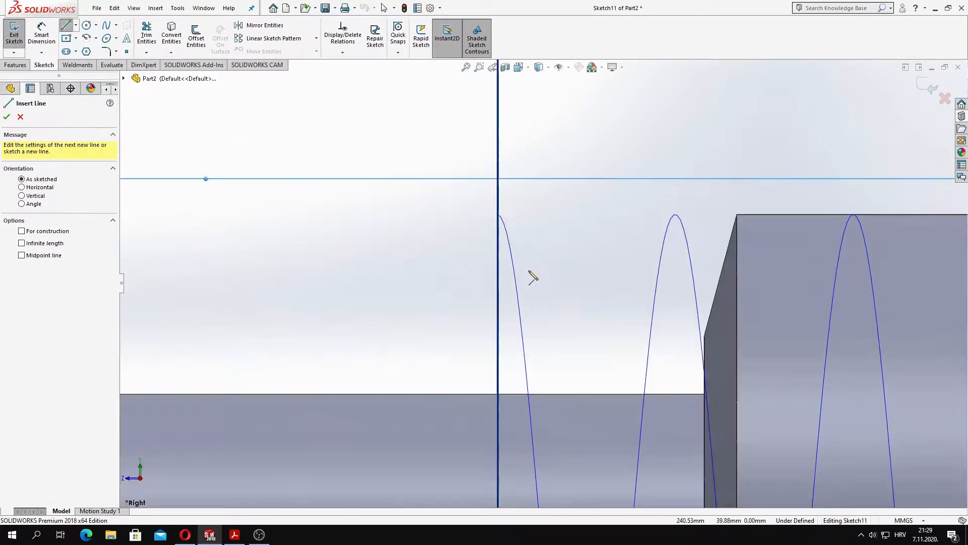
pyautogui.click(483, 178)
pyautogui.click(563, 177)
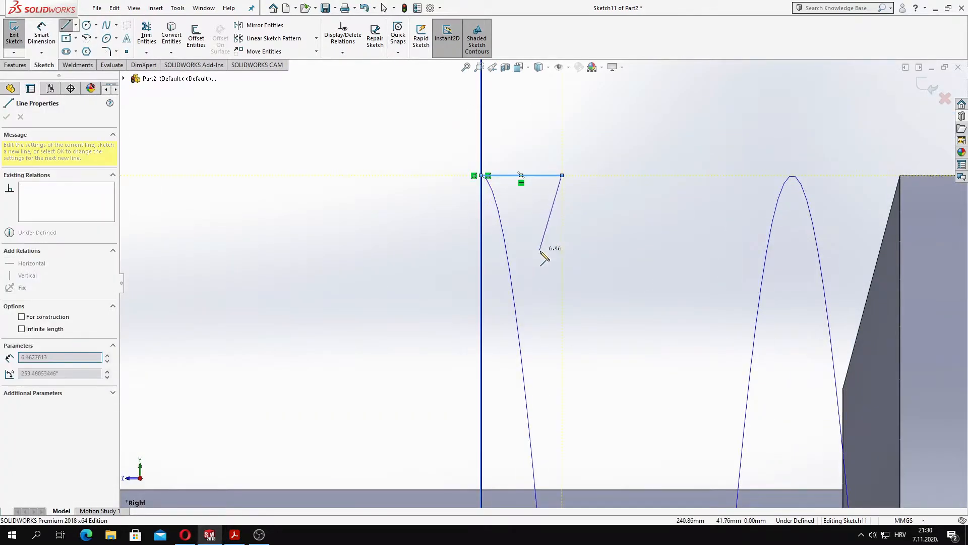
pyautogui.click(506, 255)
pyautogui.press('Escape')
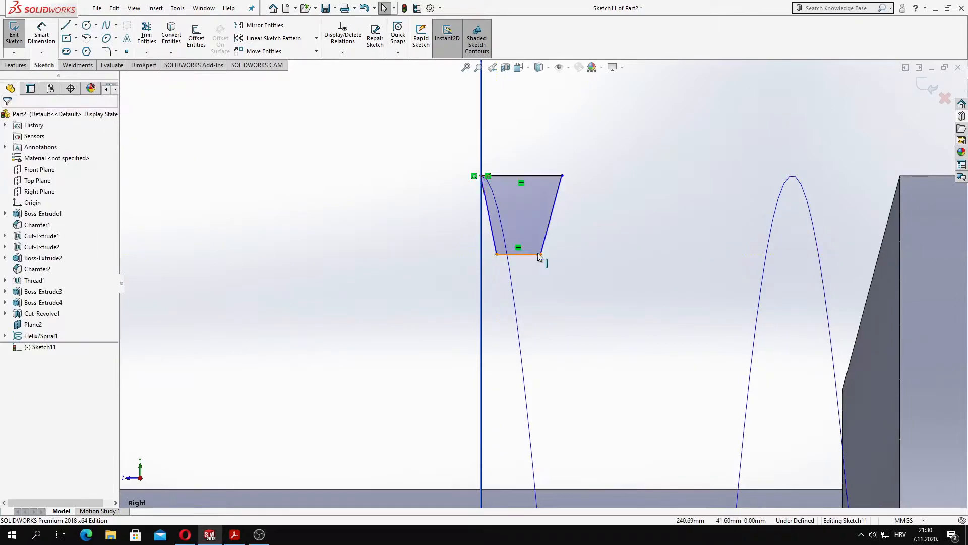
pyautogui.scroll(4, 536, 272)
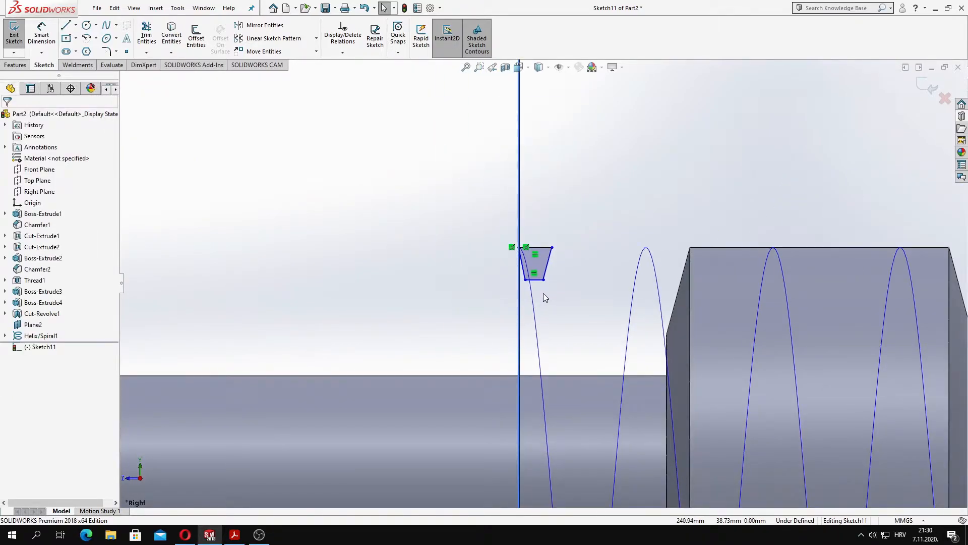
pyautogui.press('Escape')
pyautogui.scroll(-5, 527, 233)
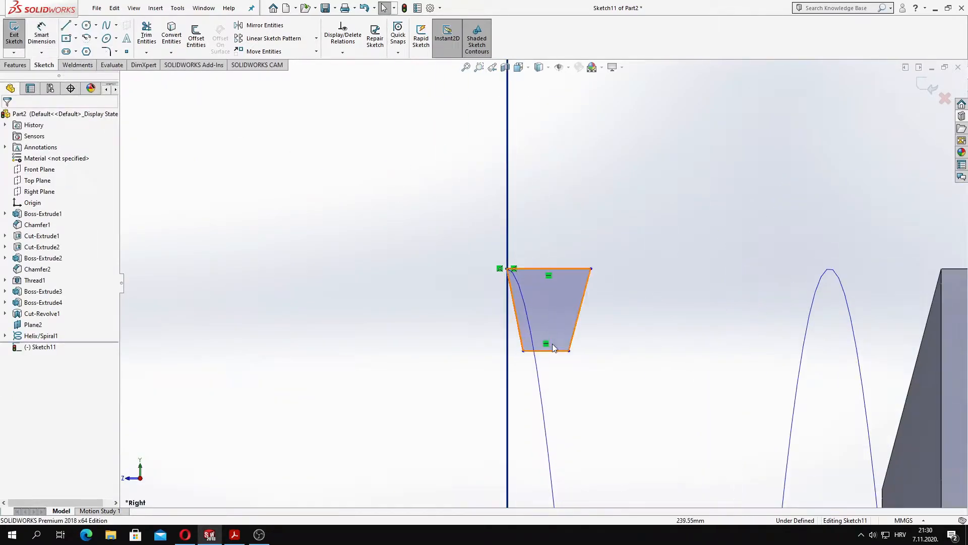
# Align the midpoints of the trapezoid's two horizontal edges vertically and set the angle between its slanted sides to 40 degrees
pyautogui.click(550, 352)
pyautogui.keyDown('ctrl'); pyautogui.click(548, 269); pyautogui.keyUp('ctrl')
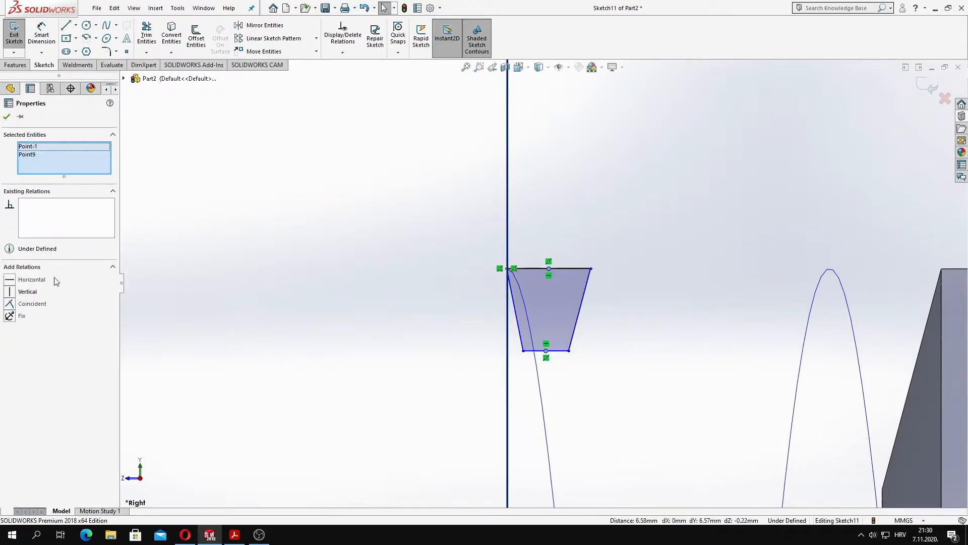
pyautogui.click(41, 35)
pyautogui.click(527, 315)
pyautogui.click(578, 309)
pyautogui.click(558, 223)
pyautogui.write('40')
pyautogui.press('Return')
pyautogui.press('Escape')
pyautogui.press('Return')
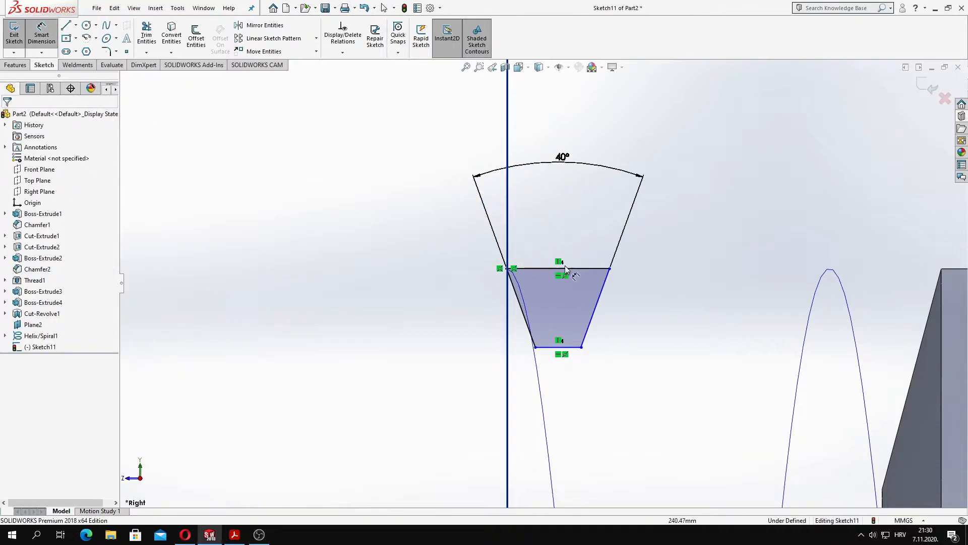
# Set the length of the trapezoid's wide outer edge to 19.32 mm
pyautogui.click(561, 268)
pyautogui.click(559, 222)
pyautogui.write('19')
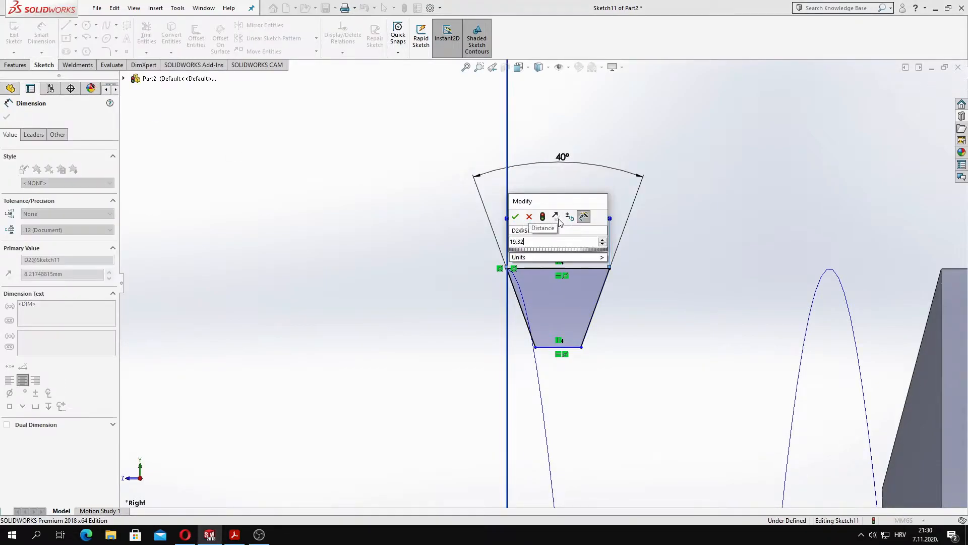
pyautogui.write(',32')
pyautogui.press('Return')
pyautogui.scroll(3, 591, 286)
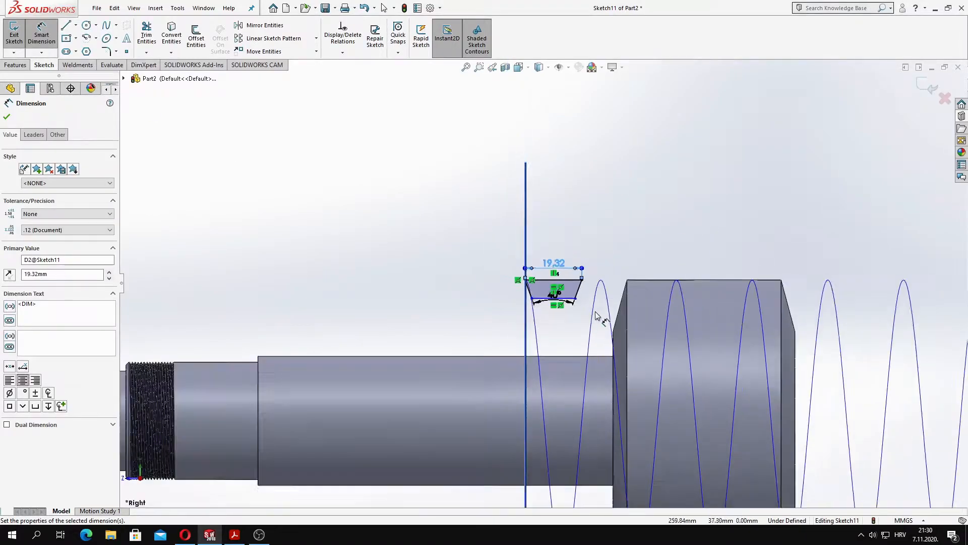
pyautogui.click(7, 118)
# Draw a horizontal construction line about 433 mm long from the origin along the shaft's axis
pyautogui.click(66, 26)
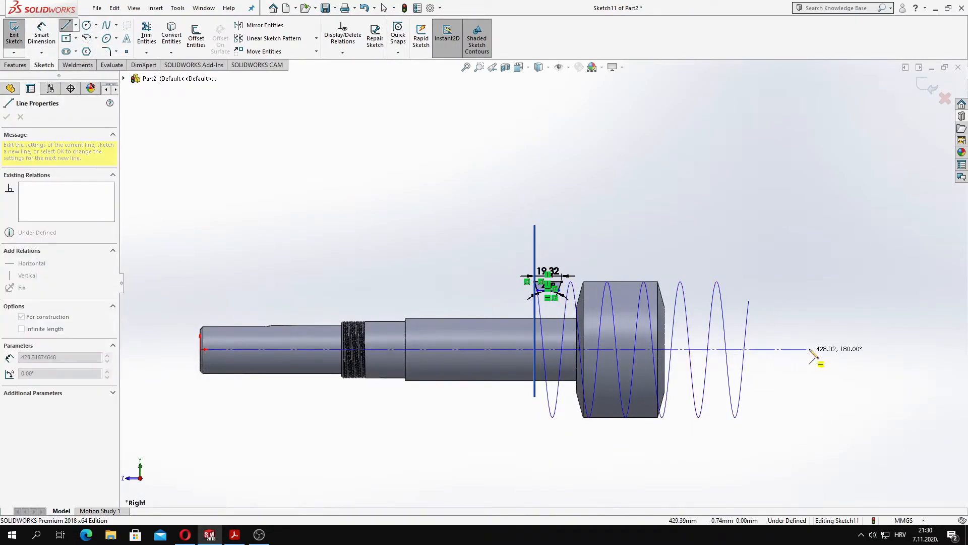
pyautogui.press('Escape')
pyautogui.scroll(-5, 590, 302)
# Set the distance from the trapezoid's narrow inner edge to the axis construction line to 30.40 mm
pyautogui.press('d')
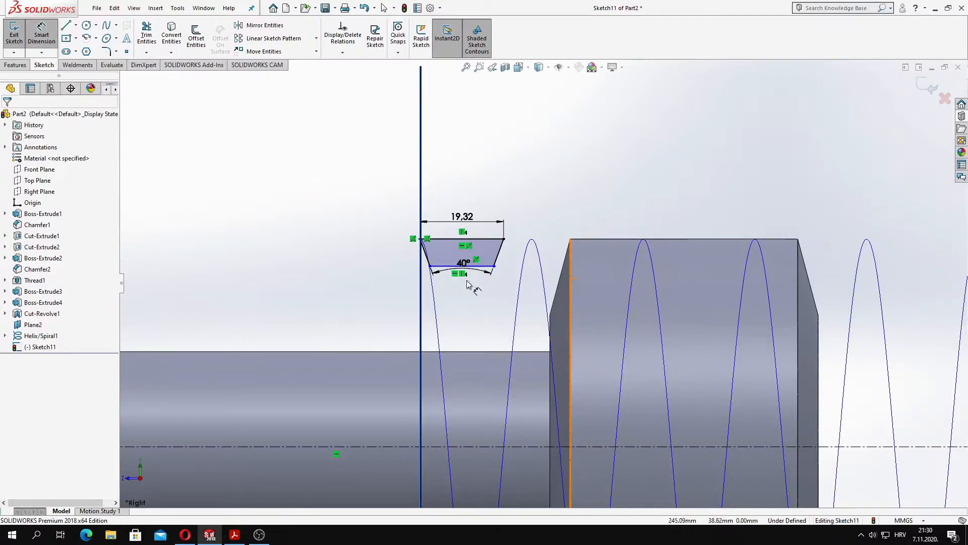
pyautogui.click(482, 268)
pyautogui.click(336, 446)
pyautogui.click(336, 385)
pyautogui.write('30,40')
pyautogui.press('Return')
pyautogui.press('Escape')
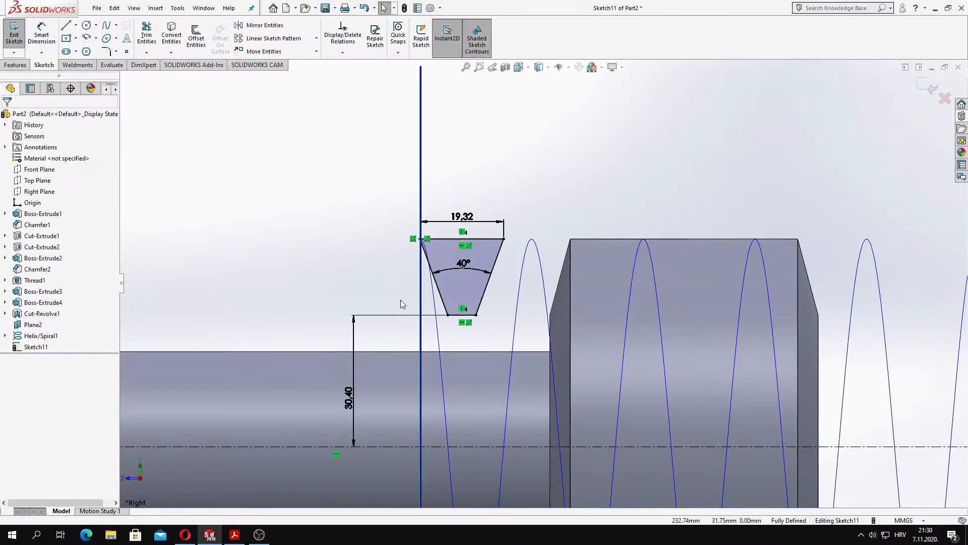
pyautogui.click(488, 238)
pyautogui.click(492, 446)
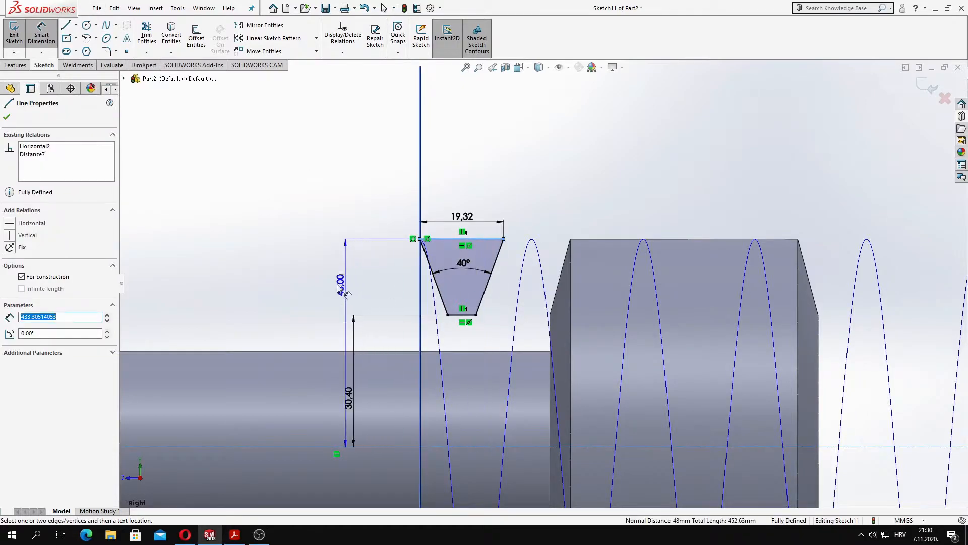
pyautogui.press('Escape')
pyautogui.press('Escape')
# Close the sketch and create a swept cut of the trapezoid profile along the helix
pyautogui.scroll(3, 480, 312)
pyautogui.moveTo(479, 312)
pyautogui.mouseDown(button='middle')
pyautogui.moveTo(499, 314)
pyautogui.moveTo(483, 298)
pyautogui.mouseUp(button='middle')
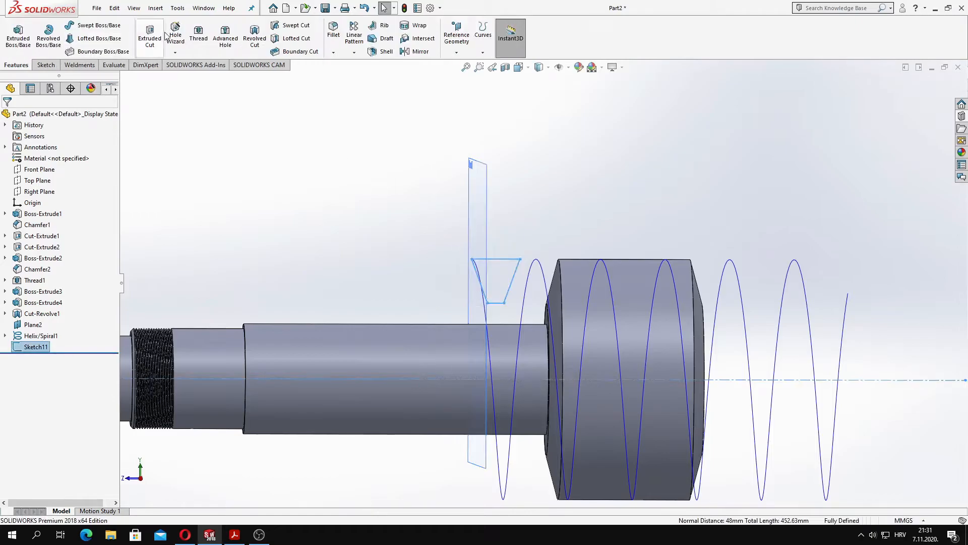
pyautogui.click(303, 29)
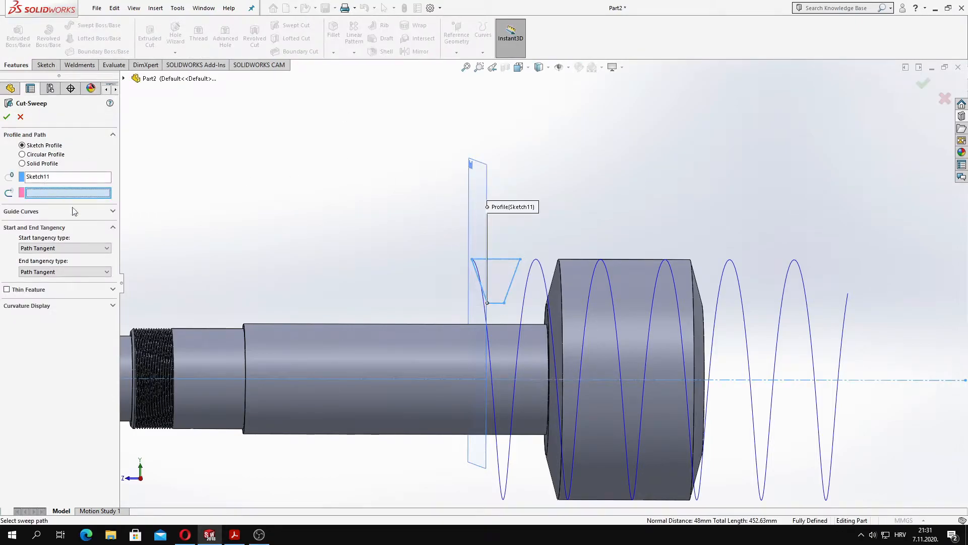
pyautogui.click(610, 280)
pyautogui.scroll(3, 620, 213)
pyautogui.moveTo(619, 214)
pyautogui.mouseDown(button='middle')
pyautogui.moveTo(561, 217)
pyautogui.moveTo(620, 209)
pyautogui.mouseUp(button='middle')
pyautogui.click(6, 118)
# Show the shaft in isometric view and hide the helix and the offset reference plane
pyautogui.moveTo(394, 186); pyautogui.dragTo(411, 251, button='middle')
pyautogui.press('space')
pyautogui.click(448, 285)
pyautogui.rightClick(40, 335)
pyautogui.click(56, 316)
pyautogui.rightClick(33, 325)
pyautogui.click(56, 306)
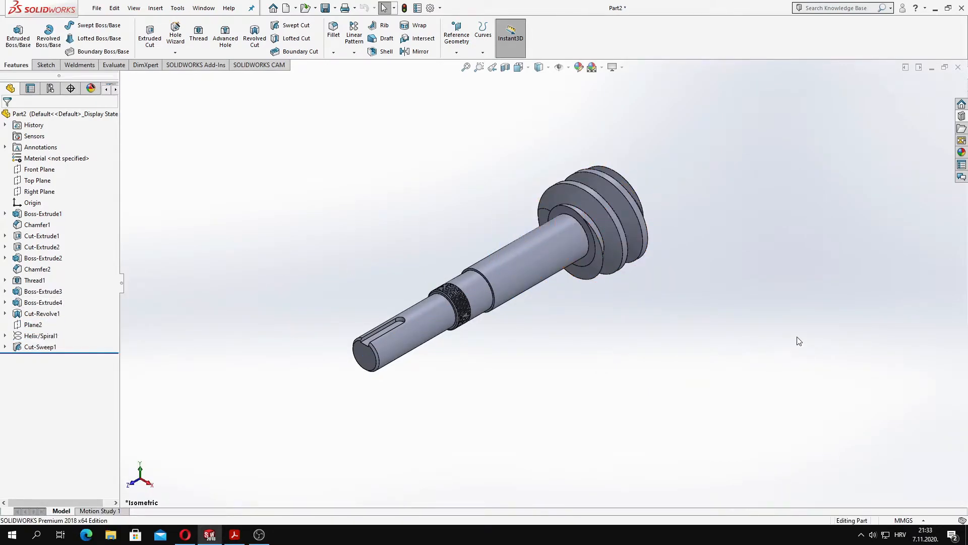
# Sketch a circle about 29.7 mm in diameter, centred on the origin, on the free end face of the 96 mm section
pyautogui.moveTo(799, 341); pyautogui.dragTo(568, 298, button='middle')
pyautogui.click(568, 298)
pyautogui.click(612, 267)
pyautogui.moveTo(258, 161); pyautogui.dragTo(238, 169, button='middle')
pyautogui.click(86, 25)
pyautogui.click(528, 307)
pyautogui.click(536, 320)
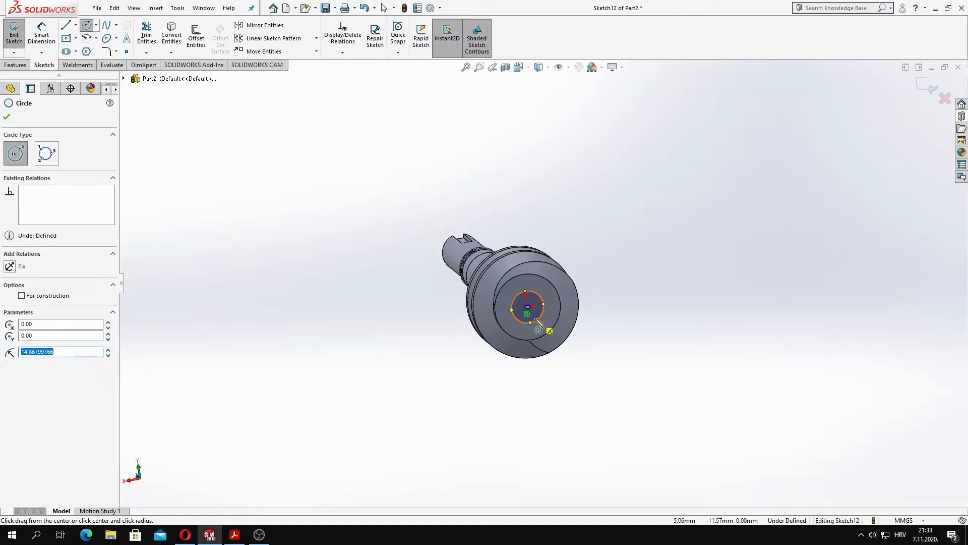
# Set the diameter of the circle on the 96 mm section's end face to 44 mm
pyautogui.click(41, 36)
pyautogui.click(525, 321)
pyautogui.click(539, 394)
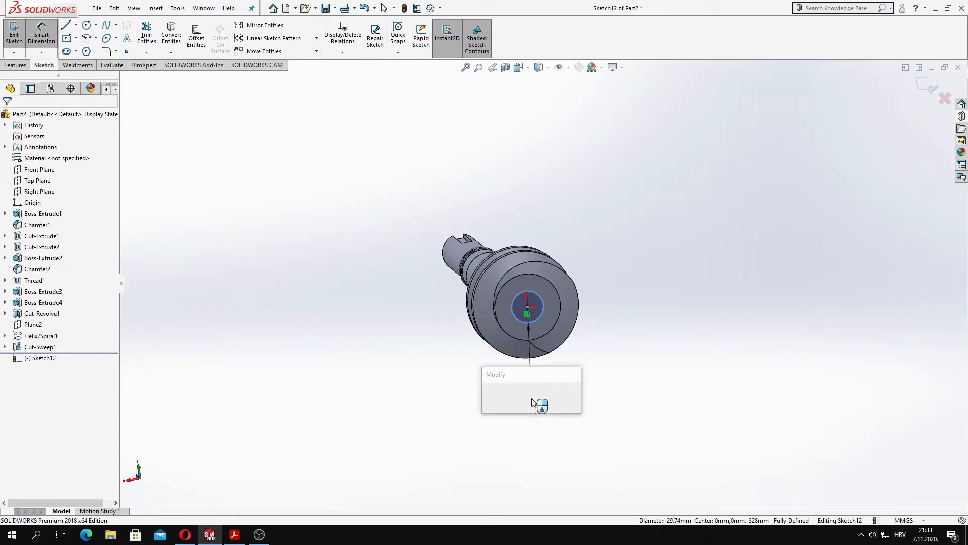
pyautogui.write('44')
pyautogui.press('Return')
# Extrude the 44 mm circle 88 mm outward as a merged blind boss
pyautogui.click(15, 65)
pyautogui.click(18, 34)
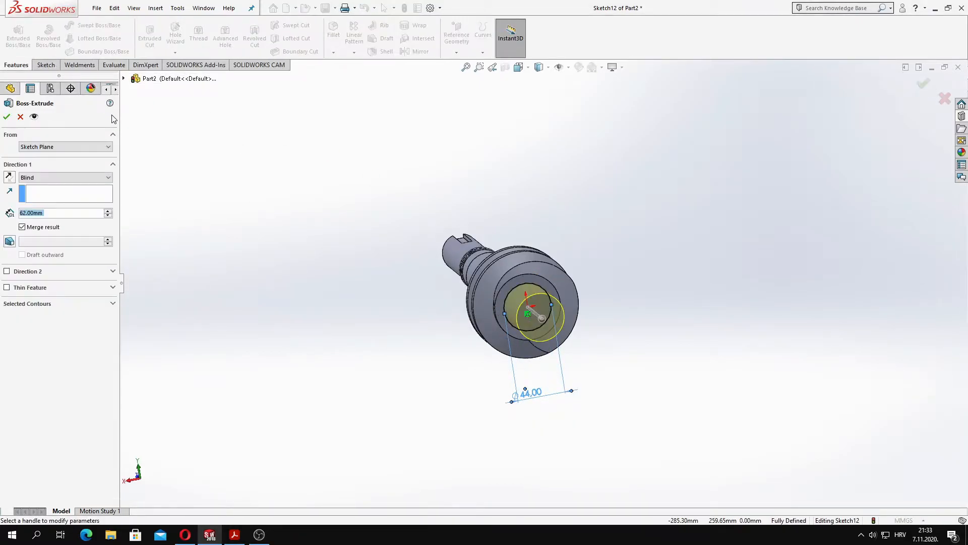
pyautogui.write('88')
pyautogui.press('Return')
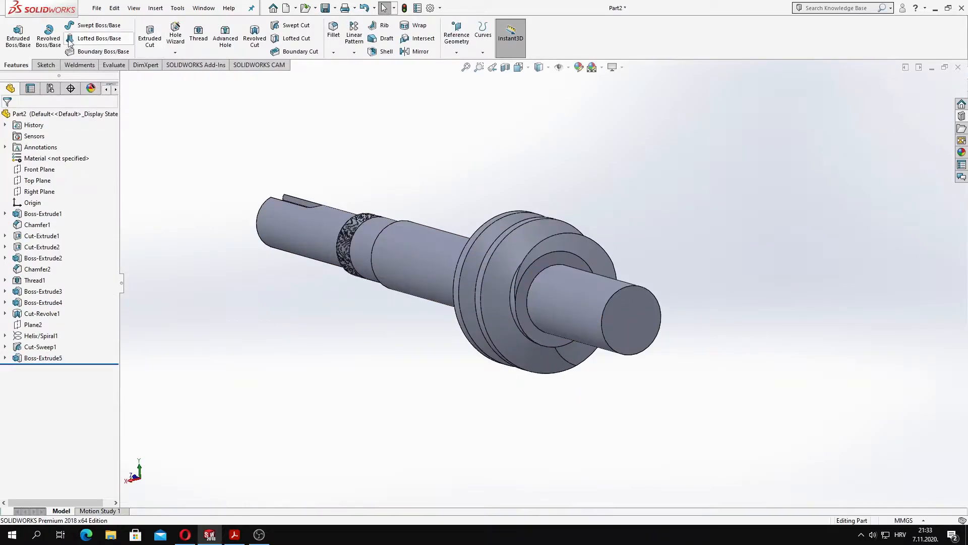
# Sketch a circle about 36.4 mm in diameter, centred on the origin, on the end face of the 44 mm section
pyautogui.click(46, 65)
pyautogui.click(644, 325)
pyautogui.click(685, 295)
pyautogui.click(87, 25)
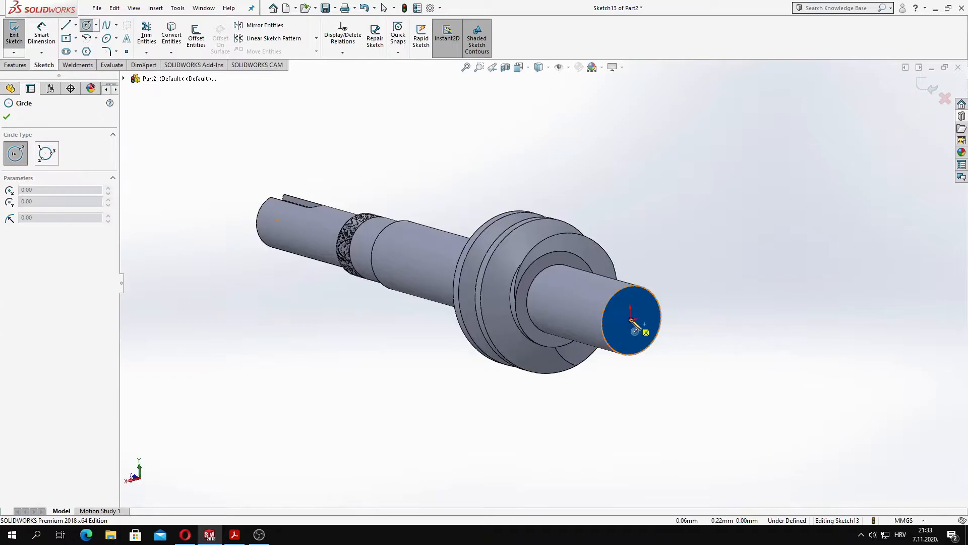
pyautogui.click(631, 321)
pyautogui.click(608, 316)
pyautogui.press('Escape')
# Set the diameter of the circle on the 44 mm section's end face to 40 mm
pyautogui.click(42, 34)
pyautogui.click(605, 346)
pyautogui.click(640, 399)
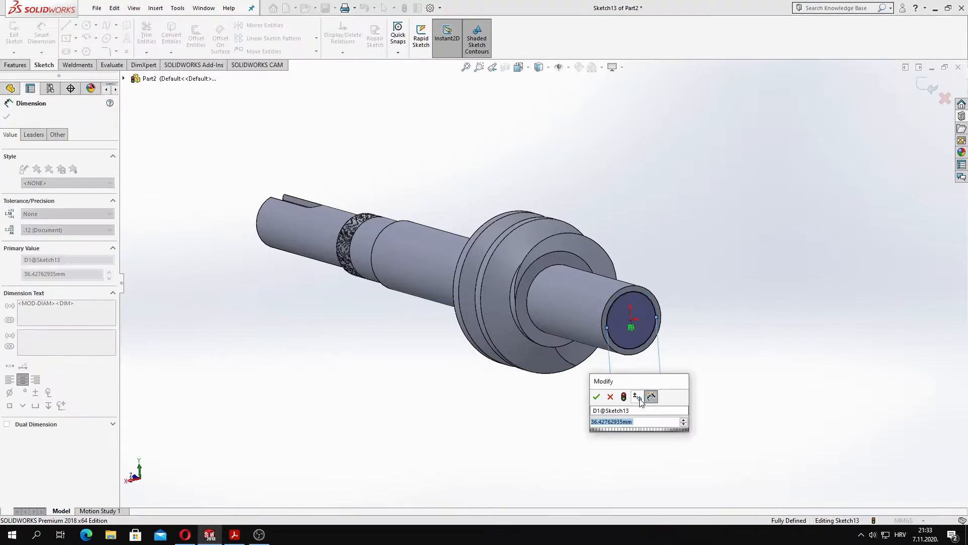
pyautogui.press('Return')
# Extrude the 40 mm circle 45 mm outward as a merged blind boss
pyautogui.click(15, 64)
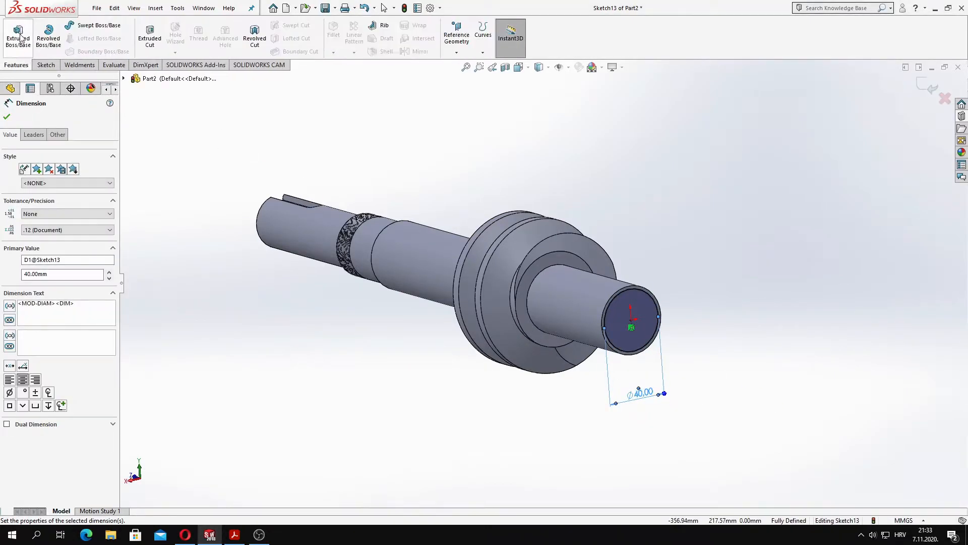
pyautogui.click(19, 35)
pyautogui.write('45')
pyautogui.press('Return')
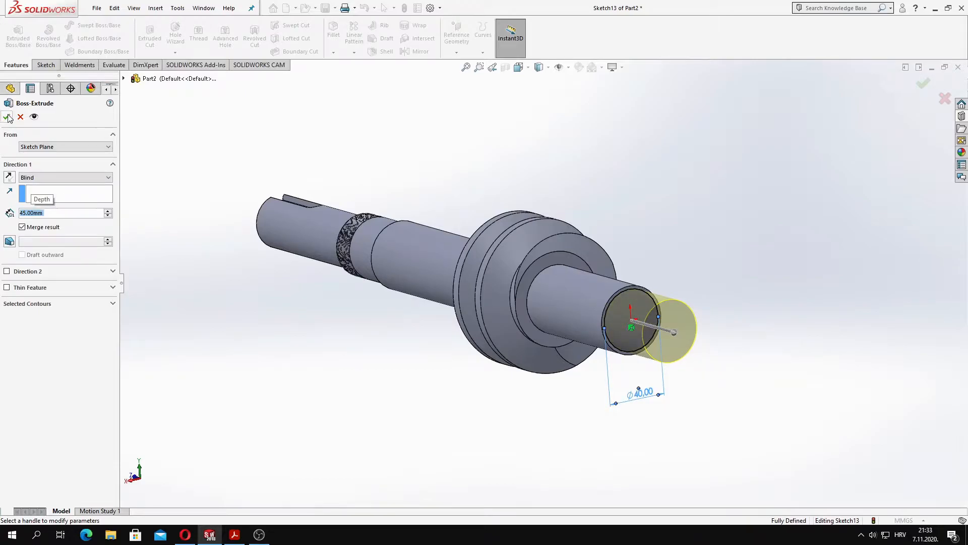
pyautogui.click(8, 117)
pyautogui.click(518, 177)
# Chamfer the outer end edge of the 40 mm section by 2 mm at 45 degrees
pyautogui.click(334, 53)
pyautogui.click(347, 76)
pyautogui.click(655, 294)
pyautogui.write('2')
pyautogui.press('Return')
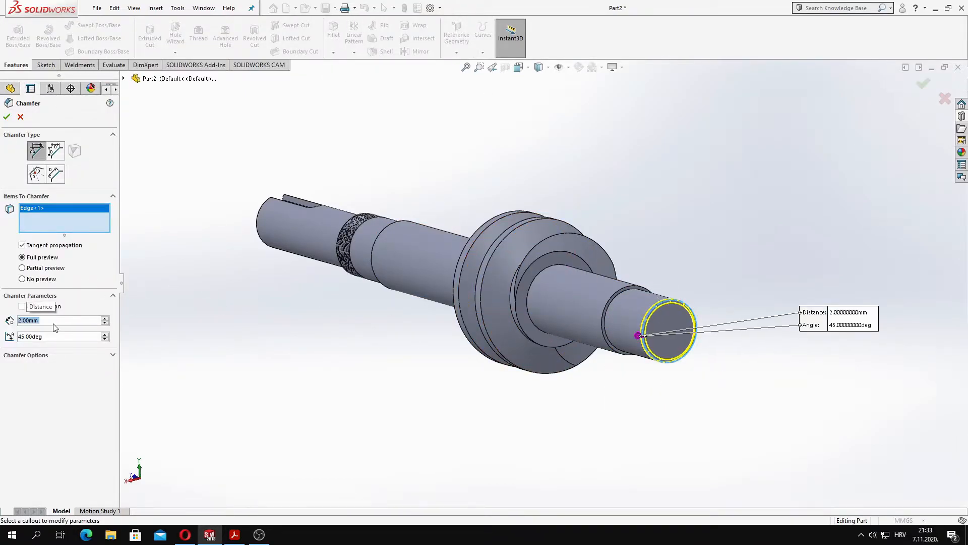
pyautogui.click(7, 116)
# Cut a right-hand Metric Die M8x1.0 thread with a blind depth of 10 mm from the 40 mm section's end edge
pyautogui.click(199, 34)
pyautogui.click(545, 277)
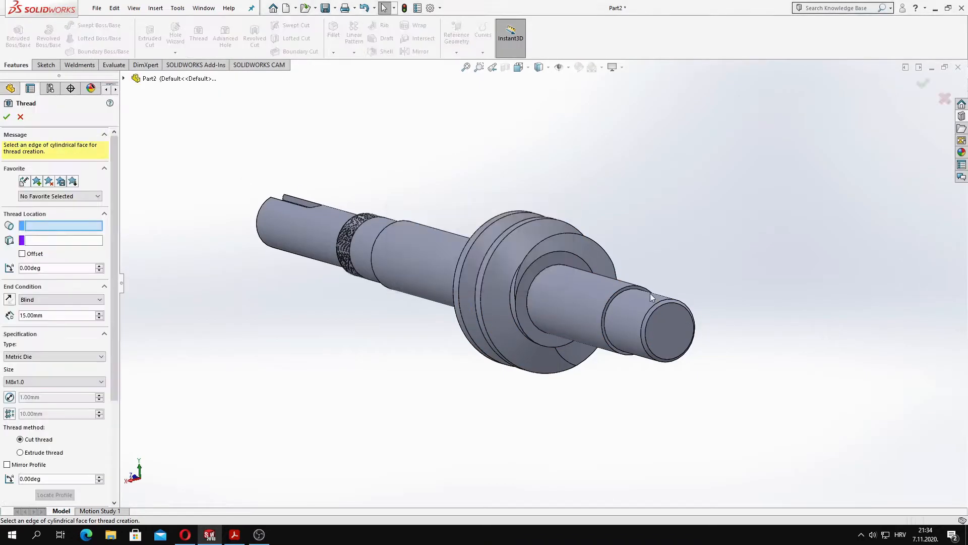
pyautogui.scroll(-5, 646, 295)
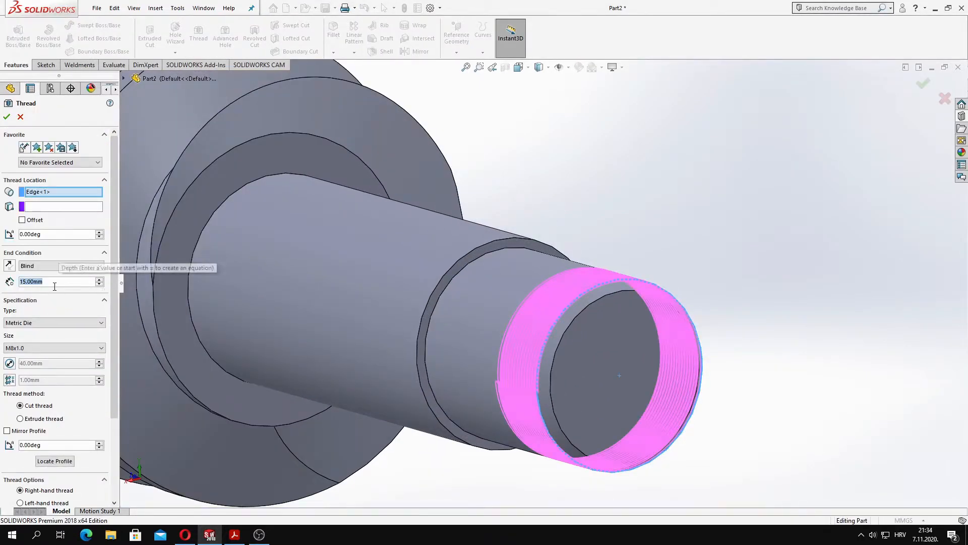
pyautogui.write('10')
pyautogui.press('Return')
pyautogui.scroll(-3, 43, 396)
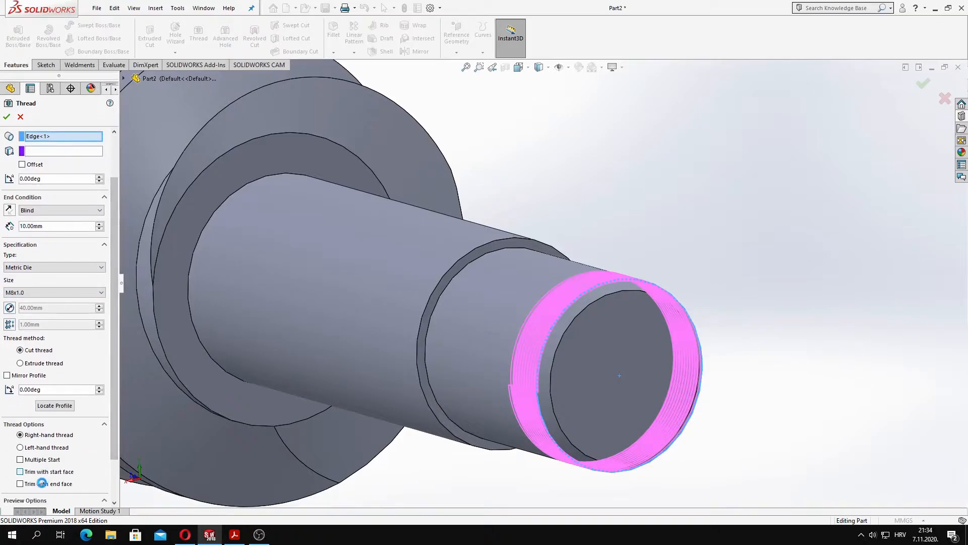
pyautogui.press('Return')
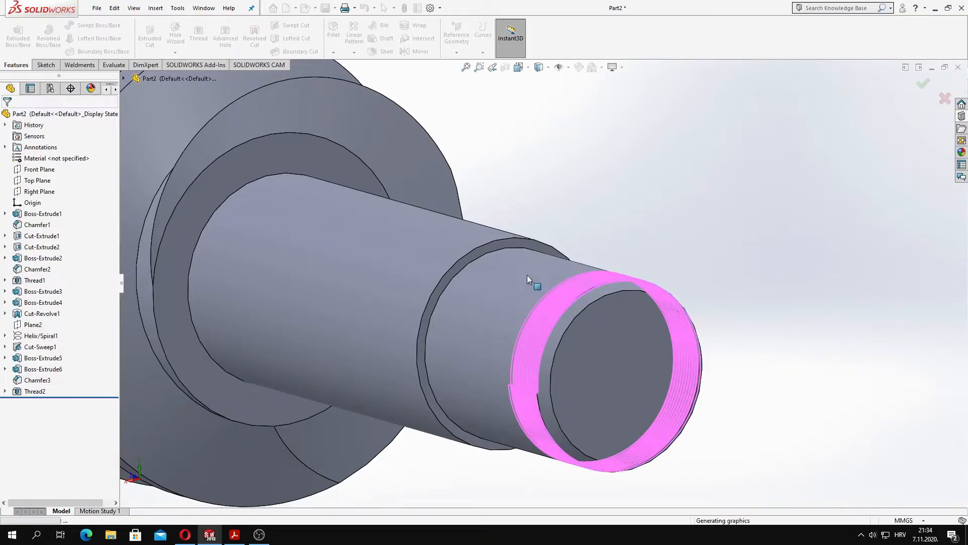
# Sketch a rectangle about 17 mm wide and 14 mm high over the upper rim of the 40 mm section's end face
pyautogui.press('space')
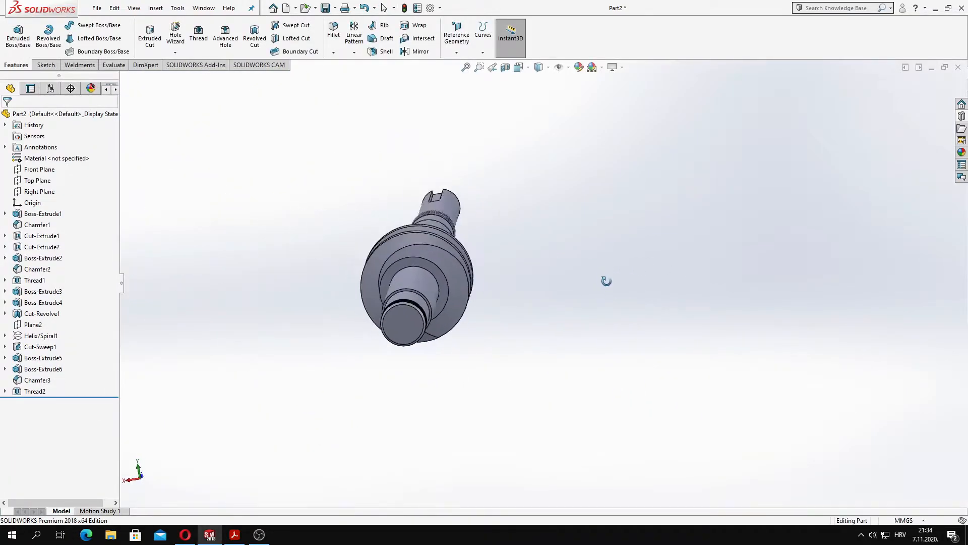
pyautogui.click(450, 343)
pyautogui.click(46, 65)
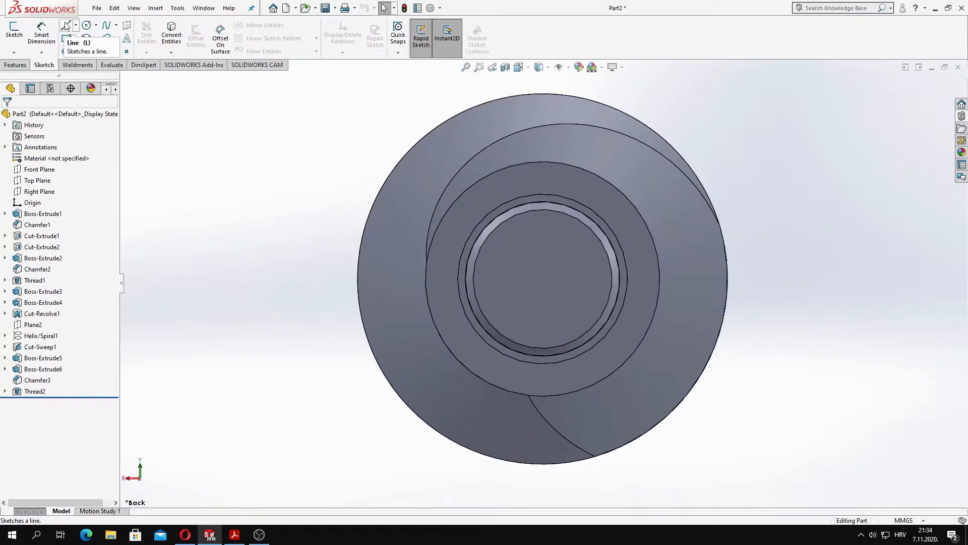
pyautogui.click(14, 30)
pyautogui.click(544, 276)
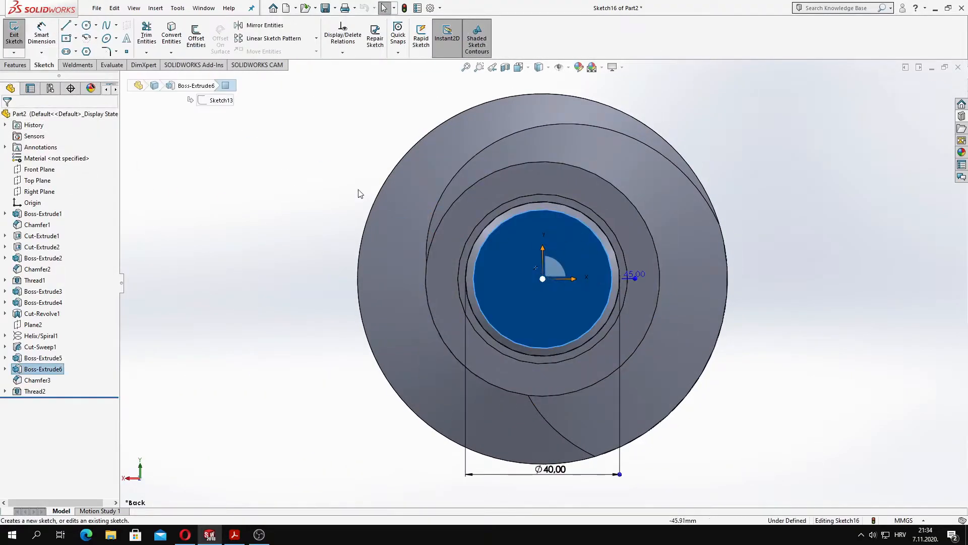
pyautogui.press('l')
pyautogui.click(515, 198)
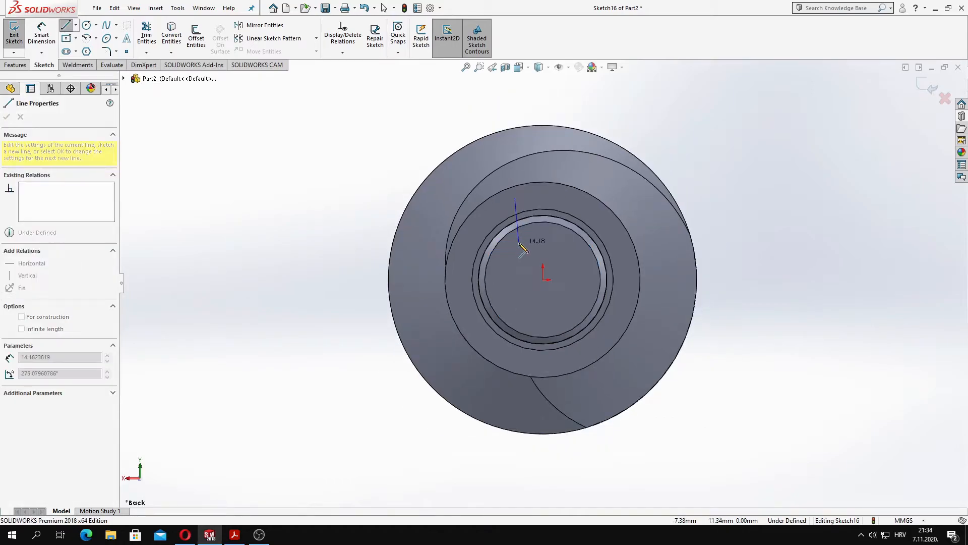
pyautogui.click(570, 198)
pyautogui.click(515, 198)
pyautogui.press('Escape')
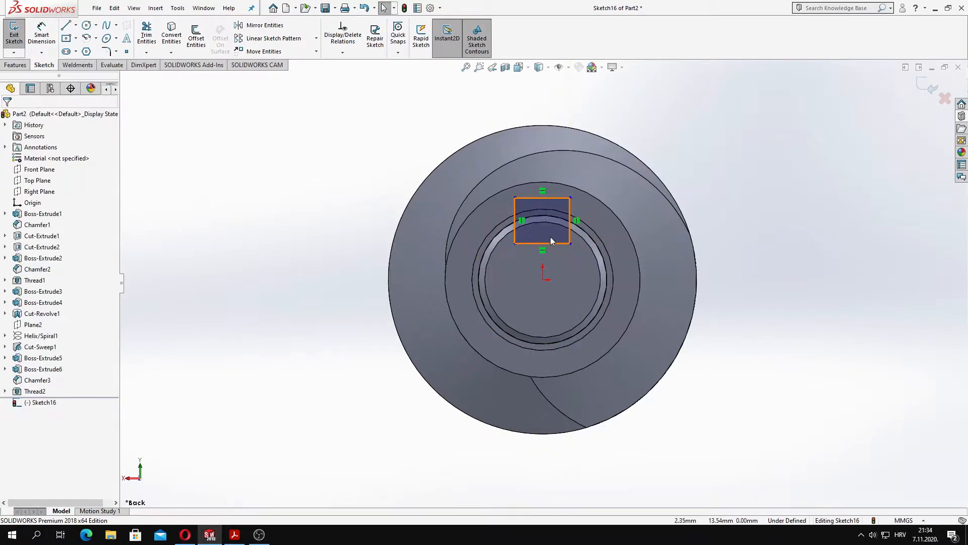
# Centre the rectangle above the origin with a vertical relation between its edge midpoint and the origin
pyautogui.click(549, 244)
pyautogui.click(543, 198)
pyautogui.keyDown('ctrl'); pyautogui.click(544, 280); pyautogui.keyUp('ctrl')
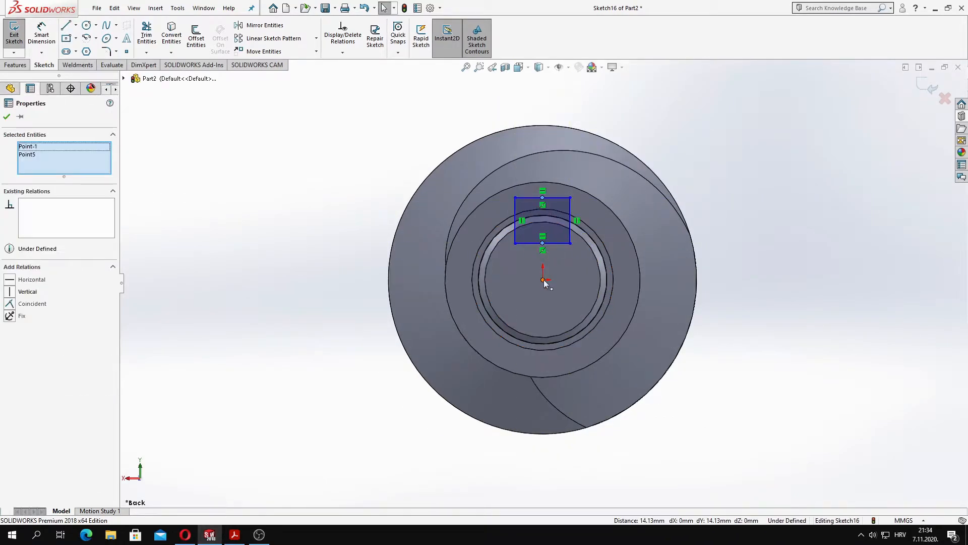
pyautogui.click(30, 292)
# Dimension the rectangle's width between its vertical sides as 6 mm
pyautogui.scroll(-5, 531, 236)
pyautogui.click(41, 35)
pyautogui.click(615, 198)
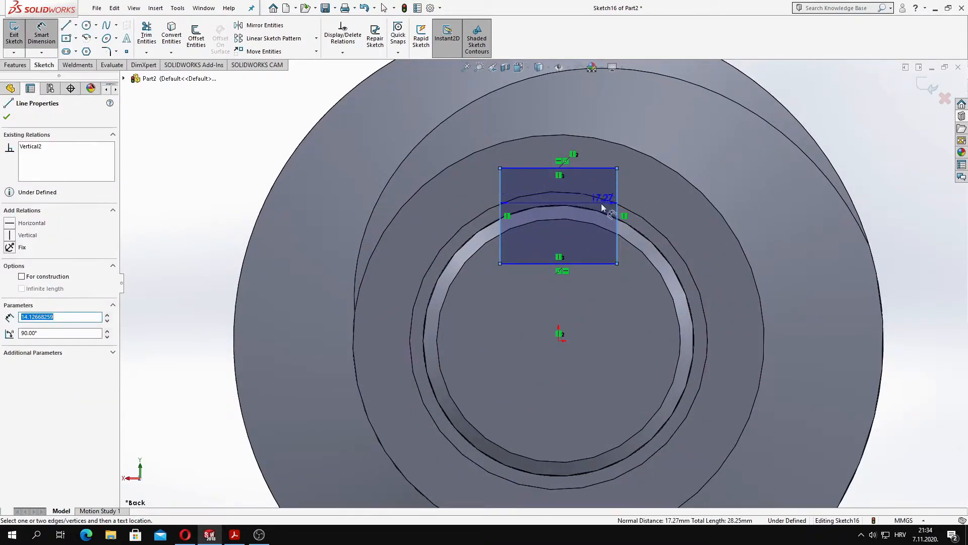
pyautogui.click(563, 121)
pyautogui.write('6')
pyautogui.press('Return')
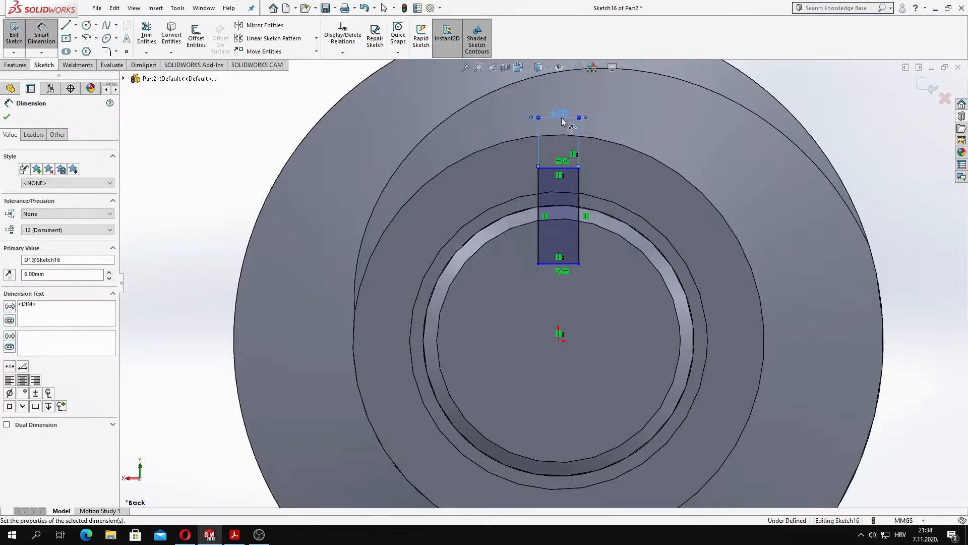
pyautogui.press('Escape')
# Draw a horizontal construction line about 155 mm long below the origin and make it tangent to the 40 mm section's circular edge
pyautogui.scroll(3, 393, 234)
pyautogui.click(75, 25)
pyautogui.click(90, 50)
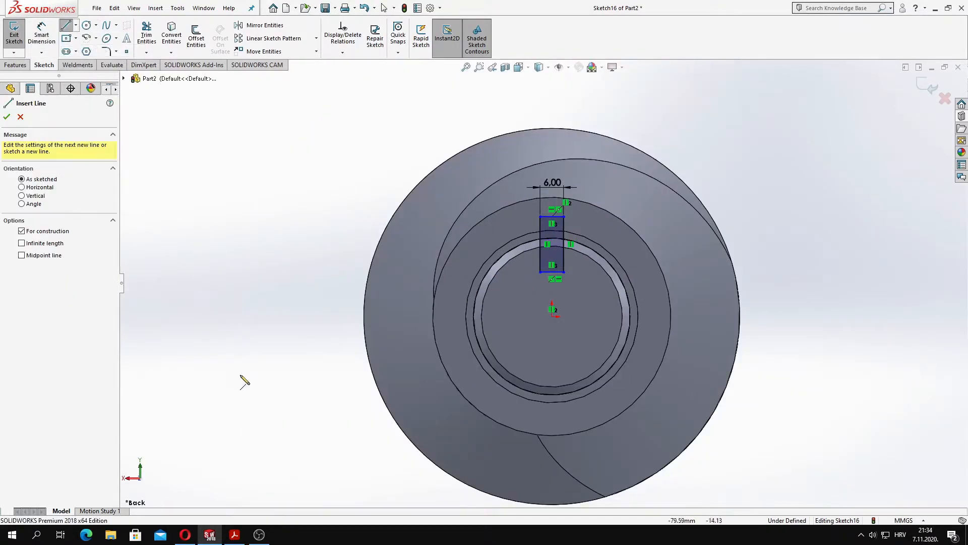
pyautogui.click(245, 396)
pyautogui.click(853, 397)
pyautogui.press('Escape')
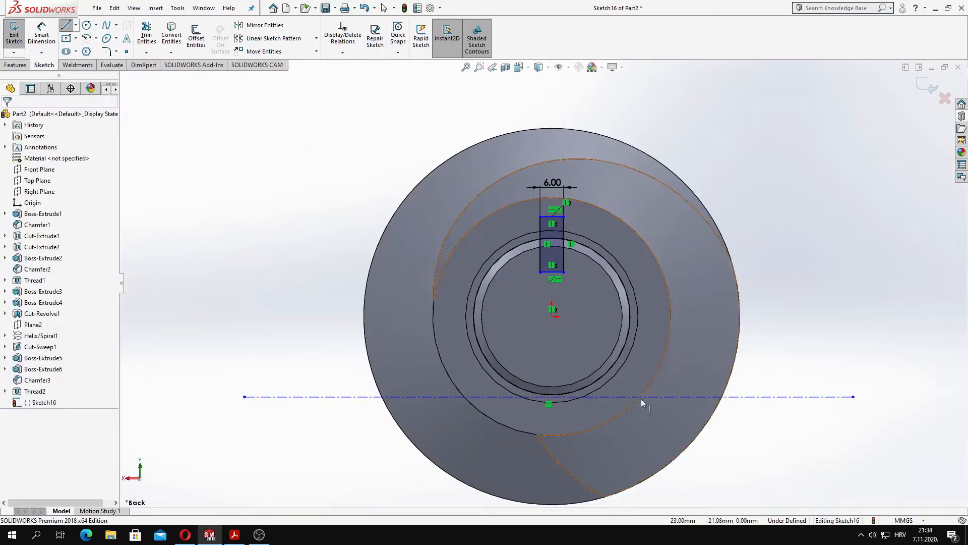
pyautogui.click(646, 397)
pyautogui.keyDown('ctrl'); pyautogui.click(569, 391); pyautogui.keyUp('ctrl')
pyautogui.click(20, 280)
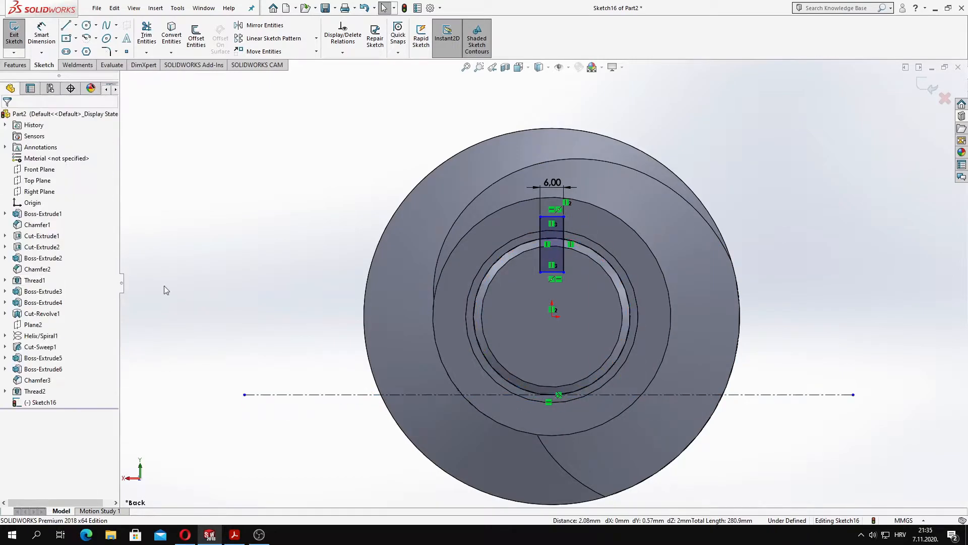
# Set the distance between the construction line and the rectangle's lower edge to 38 mm
pyautogui.click(688, 395)
pyautogui.click(556, 272)
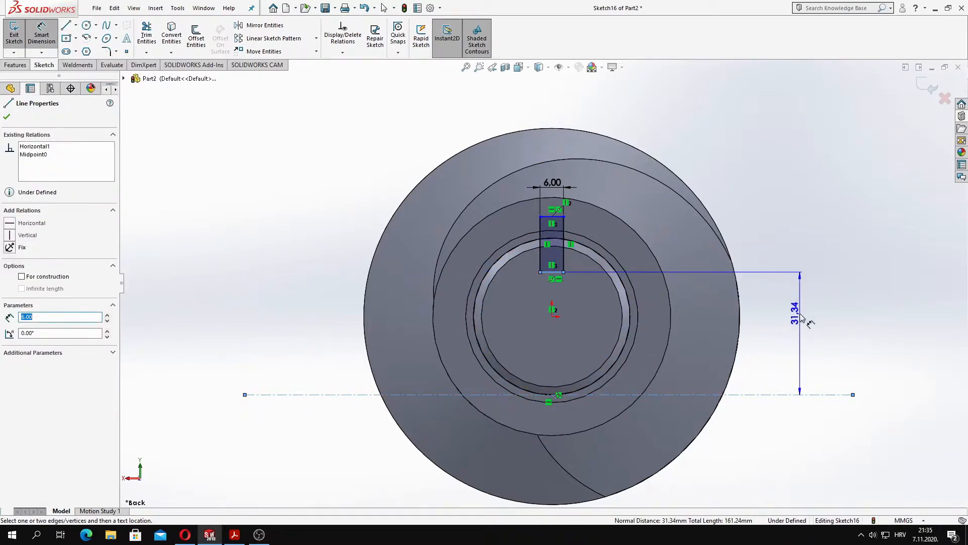
pyautogui.click(802, 317)
pyautogui.click(760, 313)
pyautogui.press('Escape')
pyautogui.scroll(-4, 610, 295)
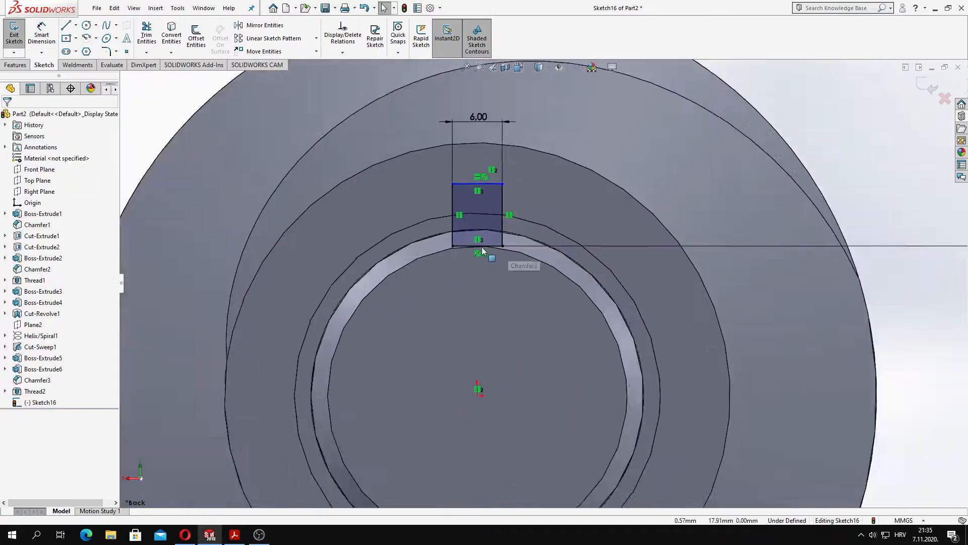
# Cut the 6 mm wide rectangle into the threaded end with a blind depth of 5 mm
pyautogui.scroll(5, 484, 246)
pyautogui.click(15, 65)
pyautogui.click(150, 38)
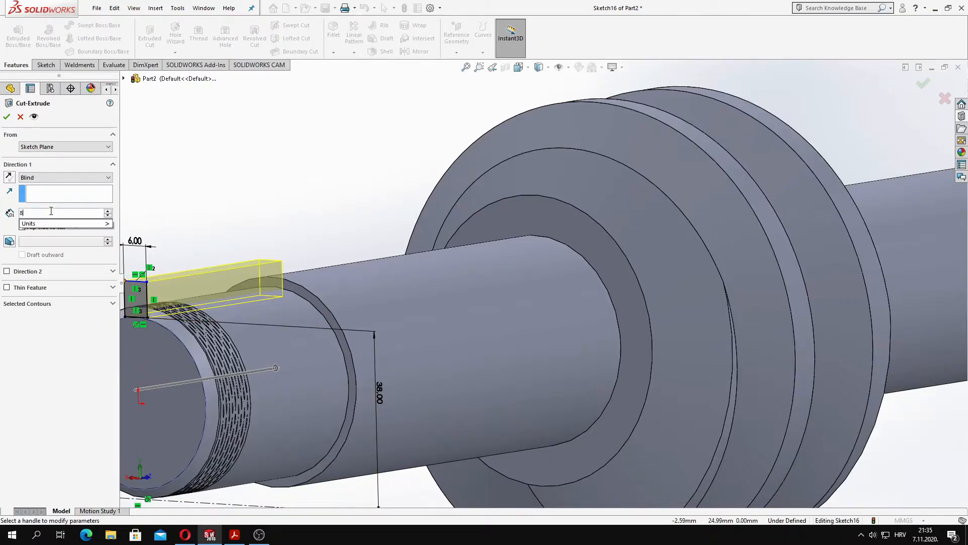
pyautogui.press('Return')
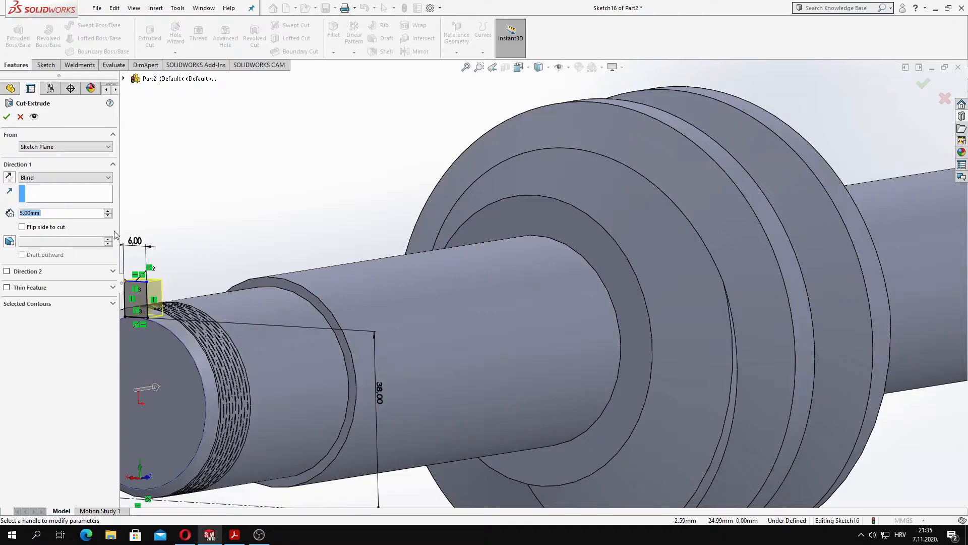
pyautogui.click(7, 119)
pyautogui.scroll(3, 309, 311)
# On the notch's flat floor, sketch a circle centred on the inner edge's midpoint and passing through the edge's corner
pyautogui.moveTo(310, 311); pyautogui.dragTo(358, 442, button='middle')
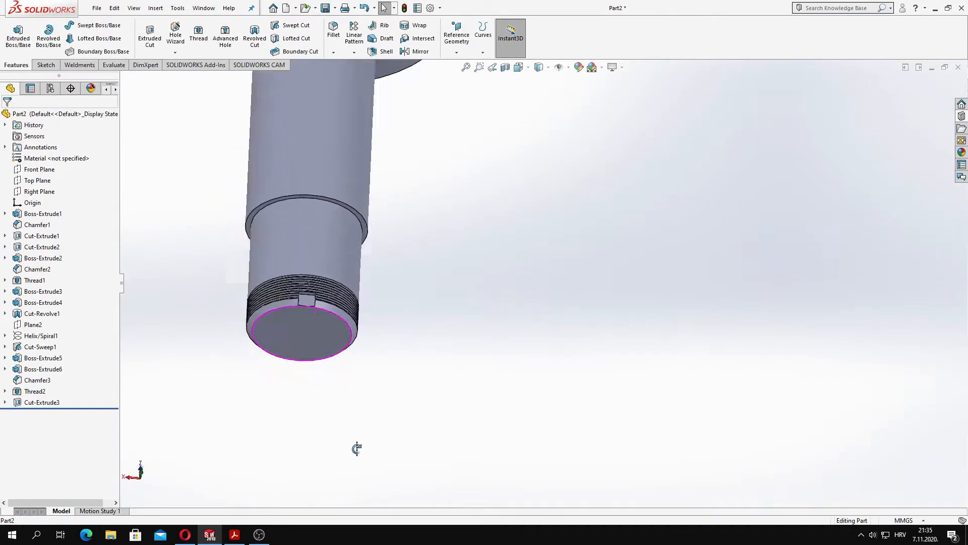
pyautogui.scroll(-5, 323, 308)
pyautogui.click(461, 261)
pyautogui.click(499, 223)
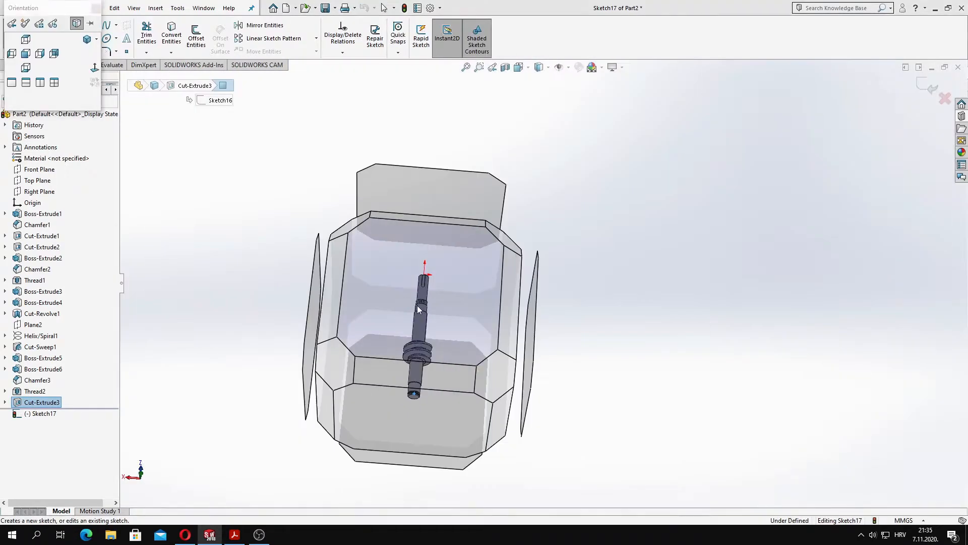
pyautogui.scroll(-10, 540, 475)
pyautogui.click(87, 25)
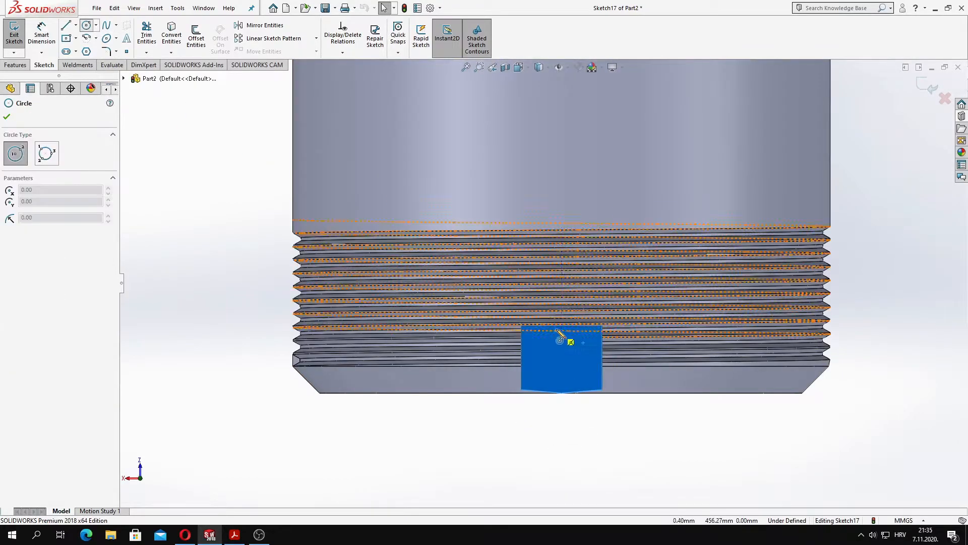
pyautogui.click(561, 326)
pyautogui.click(602, 326)
pyautogui.press('Escape')
pyautogui.scroll(3, 601, 326)
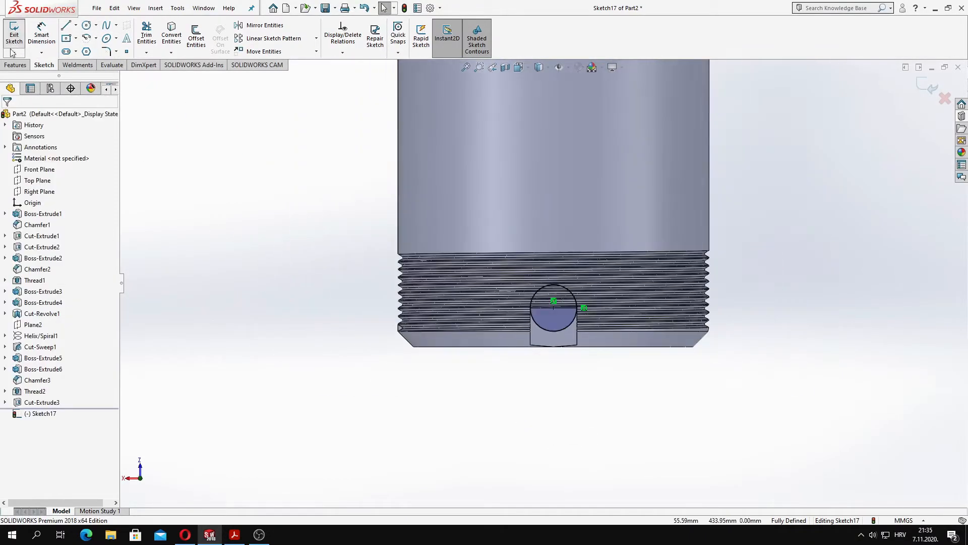
# Extrude-cut the circle outward from the notch floor to round off the notch's inner end
pyautogui.click(15, 65)
pyautogui.click(147, 43)
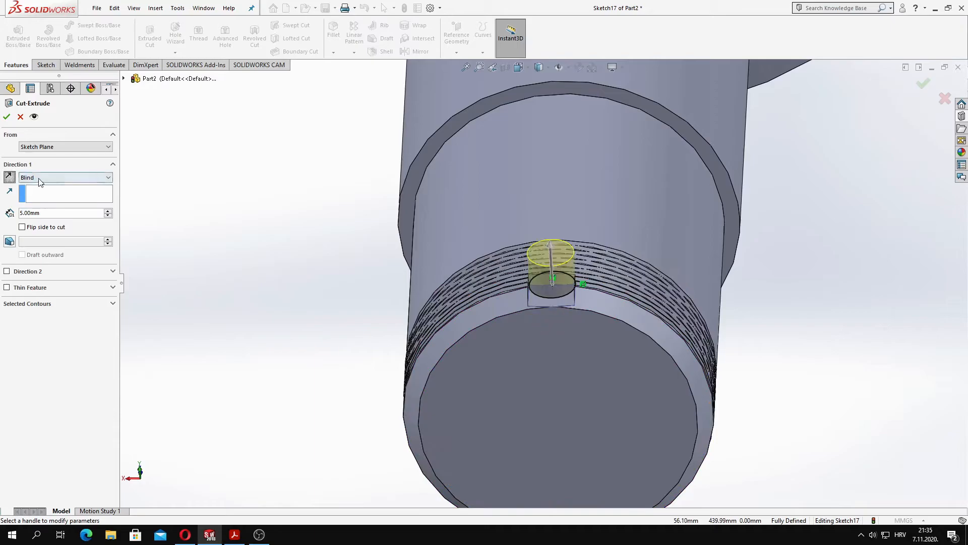
pyautogui.click(40, 177)
pyautogui.click(40, 195)
pyautogui.click(7, 118)
# Edit the second boss extrusion, the 40 mm section behind the keyed end, and set its blind depth to 30 mm
pyautogui.moveTo(298, 214); pyautogui.dragTo(418, 345, button='middle')
pyautogui.scroll(6, 417, 344)
pyautogui.moveTo(488, 305); pyautogui.dragTo(595, 307, button='middle')
pyautogui.press('space')
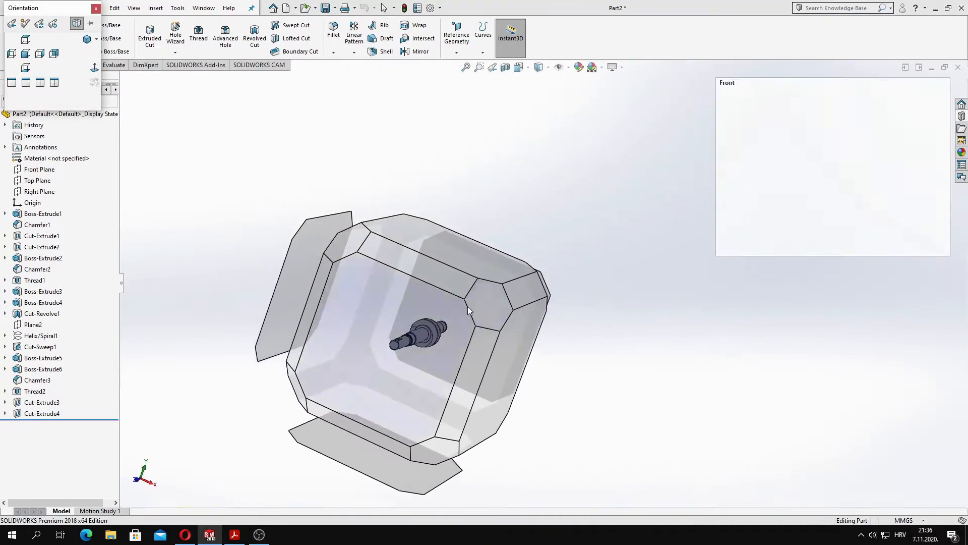
pyautogui.click(465, 305)
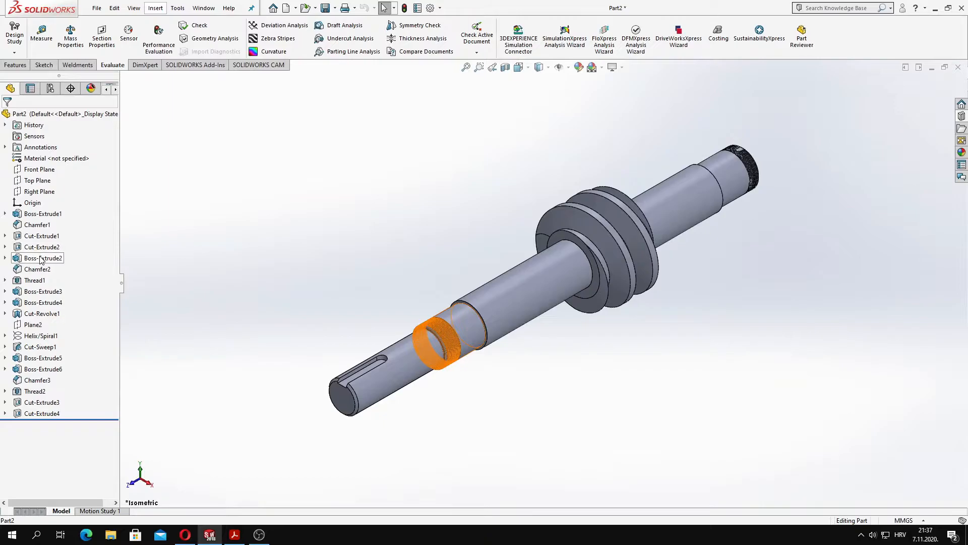
pyautogui.rightClick(40, 258)
pyautogui.click(48, 224)
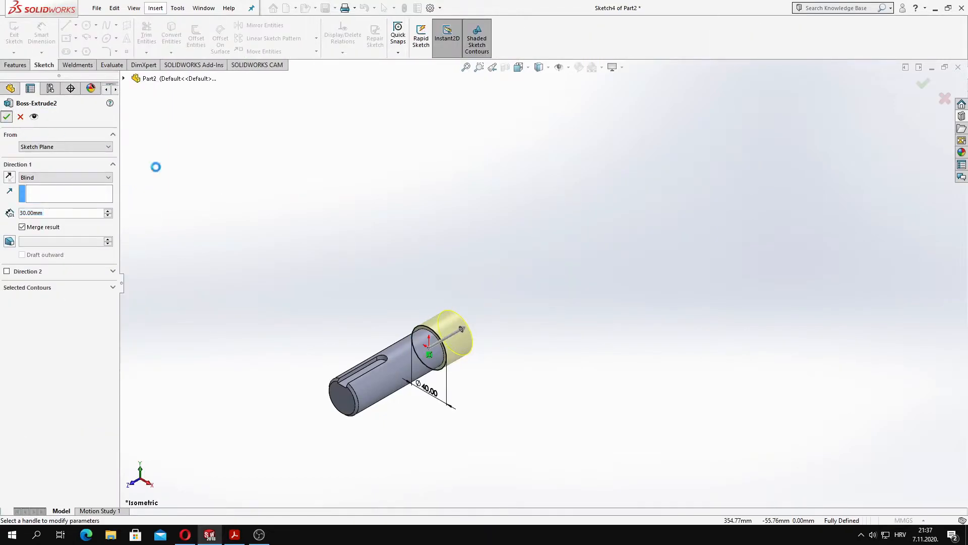
pyautogui.moveTo(487, 218); pyautogui.dragTo(492, 173, button='middle')
pyautogui.press('space')
pyautogui.click(405, 301)
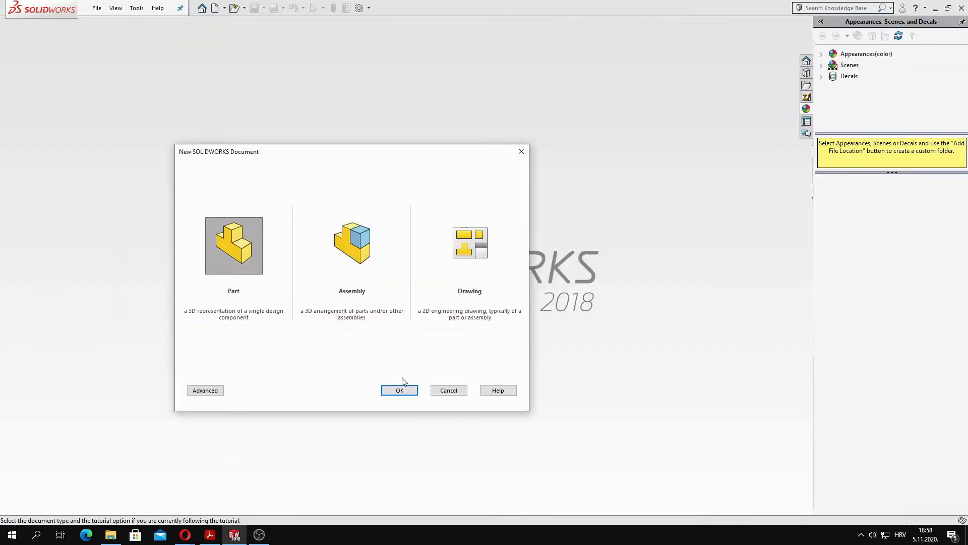
# Create a new part document and start a sketch on the Front Plane
pyautogui.click(398, 388)
pyautogui.click(40, 170)
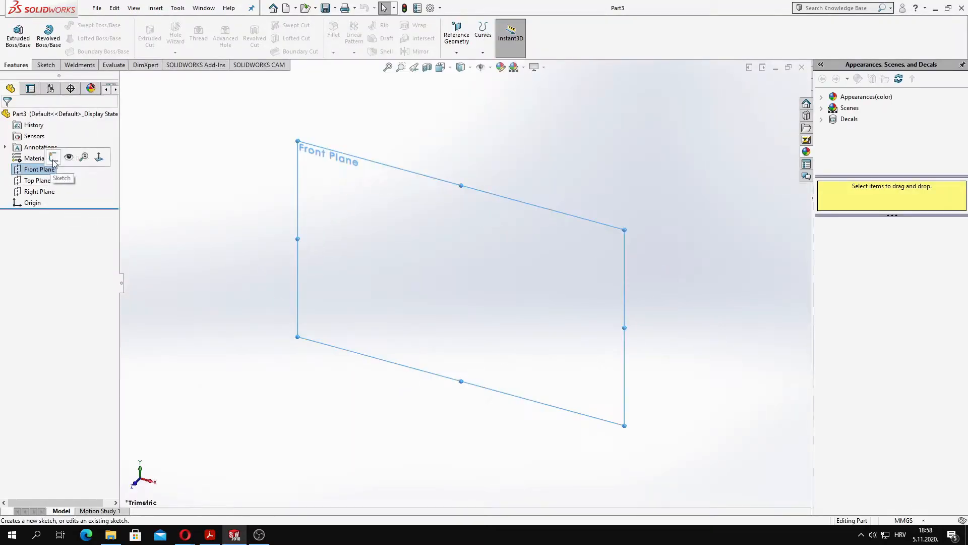
pyautogui.click(63, 156)
# Sketch a closed five-sided profile about 55 mm long extending left from the origin, with its lower left corner cut off diagonally
pyautogui.click(66, 26)
pyautogui.click(465, 283)
pyautogui.click(464, 314)
pyautogui.click(380, 314)
pyautogui.click(359, 298)
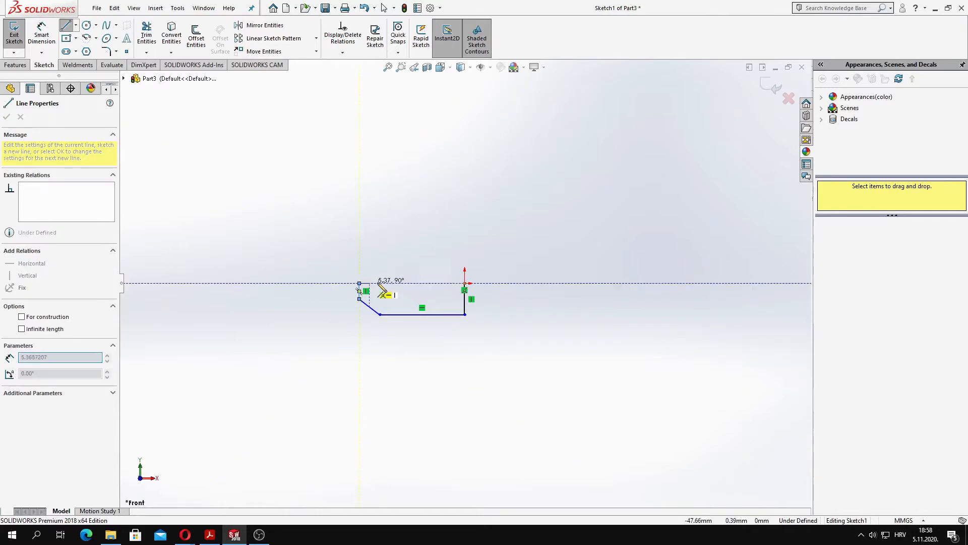
pyautogui.click(465, 283)
pyautogui.press('Escape')
# Set the profile's short left edge to 5 mm and its overall height to 8 mm
pyautogui.click(359, 292)
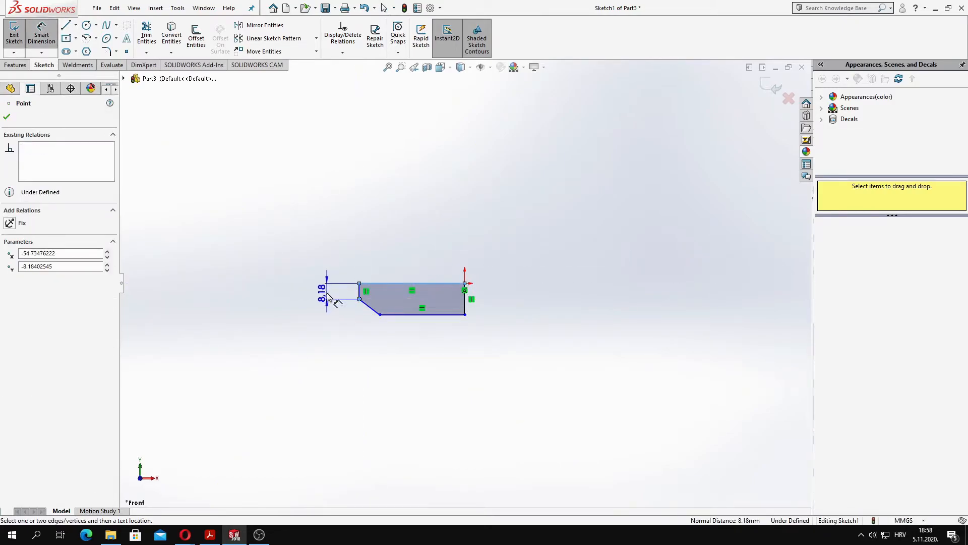
pyautogui.click(325, 296)
pyautogui.press('Return')
pyautogui.click(427, 315)
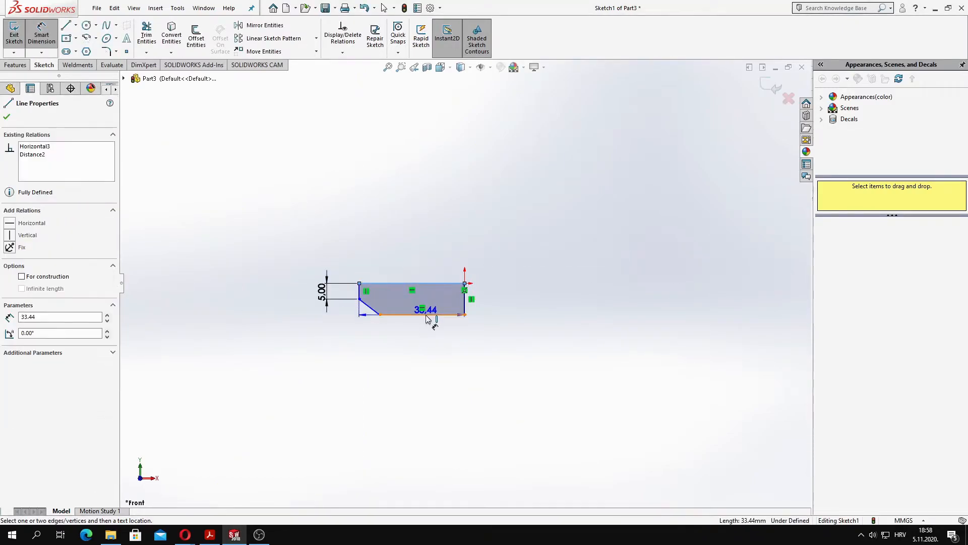
pyautogui.click(293, 301)
pyautogui.write('8')
pyautogui.press('Return')
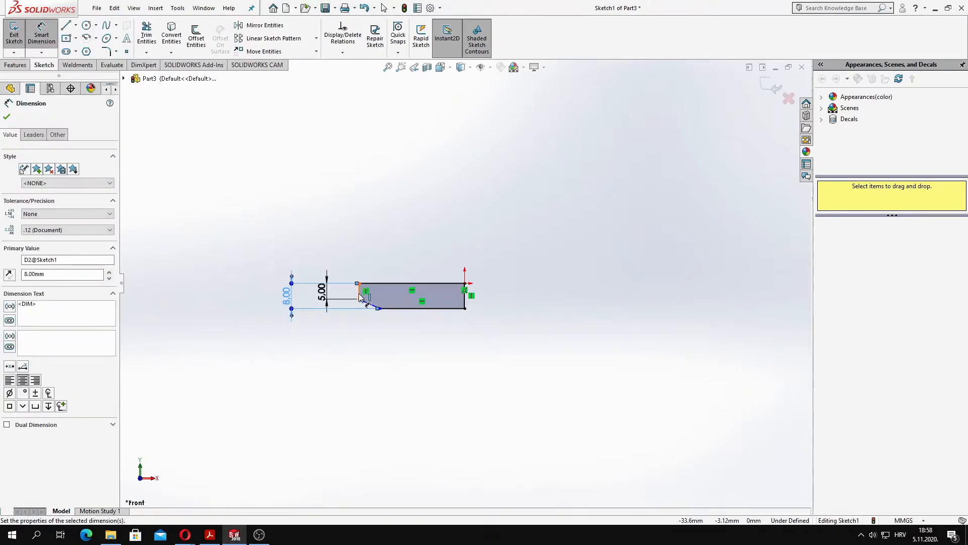
# Set the profile's overall horizontal length to 29 mm
pyautogui.click(464, 301)
pyautogui.click(411, 354)
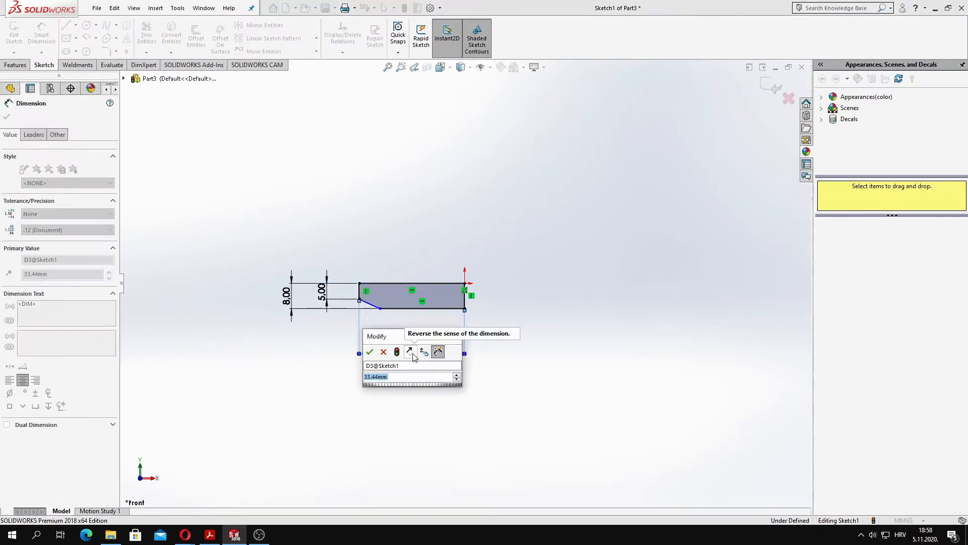
pyautogui.write('29')
pyautogui.press('Return')
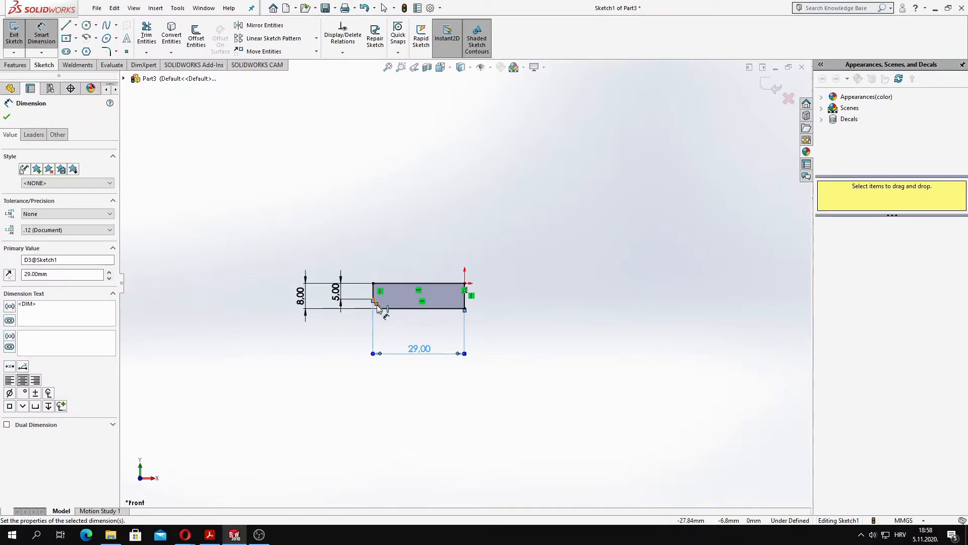
# Set the angle between the profile's slanted corner line and its lower edge to 45 degrees
pyautogui.click(384, 308)
pyautogui.press('Escape')
pyautogui.scroll(-5, 370, 311)
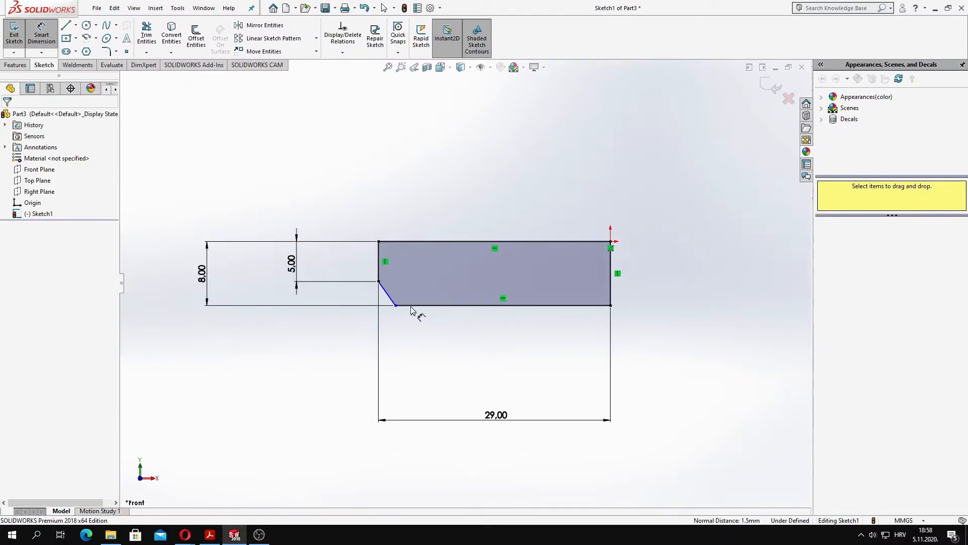
pyautogui.click(409, 305)
pyautogui.click(379, 281)
pyautogui.press('Escape')
pyautogui.click(388, 295)
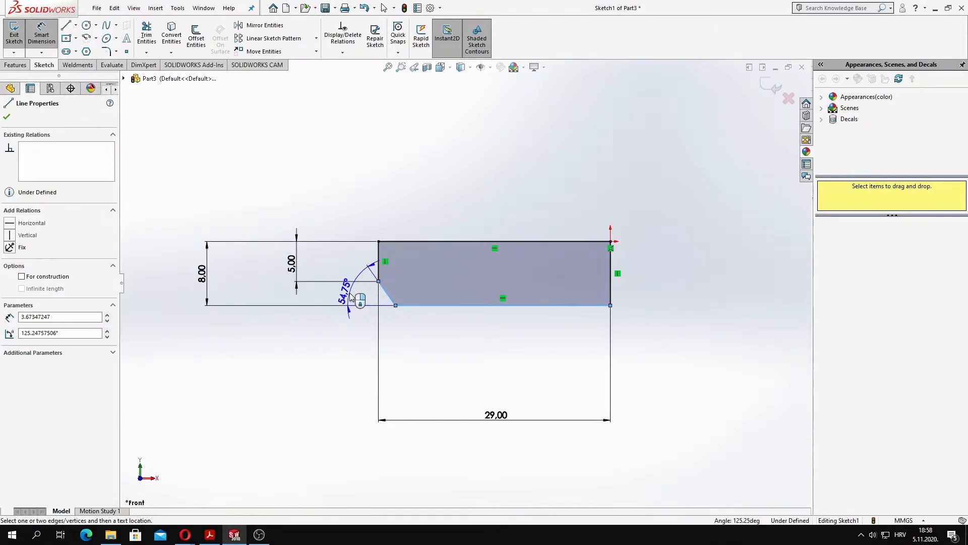
pyautogui.click(350, 296)
pyautogui.write('45')
pyautogui.press('Return')
pyautogui.press('Escape')
# Draw a vertical line across the profile from its upper edge to its lower edge, toward the chamfered end
pyautogui.scroll(3, 370, 298)
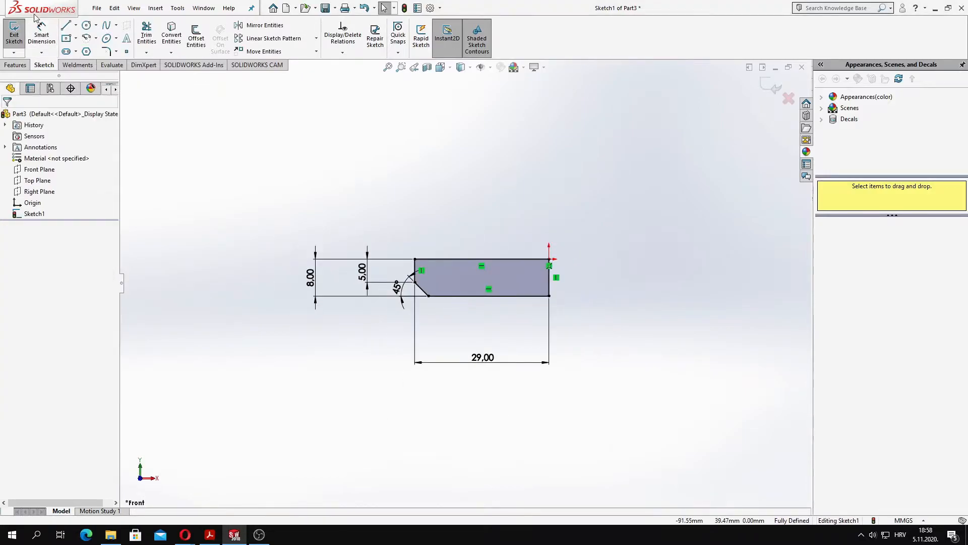
pyautogui.press('l')
pyautogui.click(456, 259)
pyautogui.click(457, 297)
pyautogui.press('Escape')
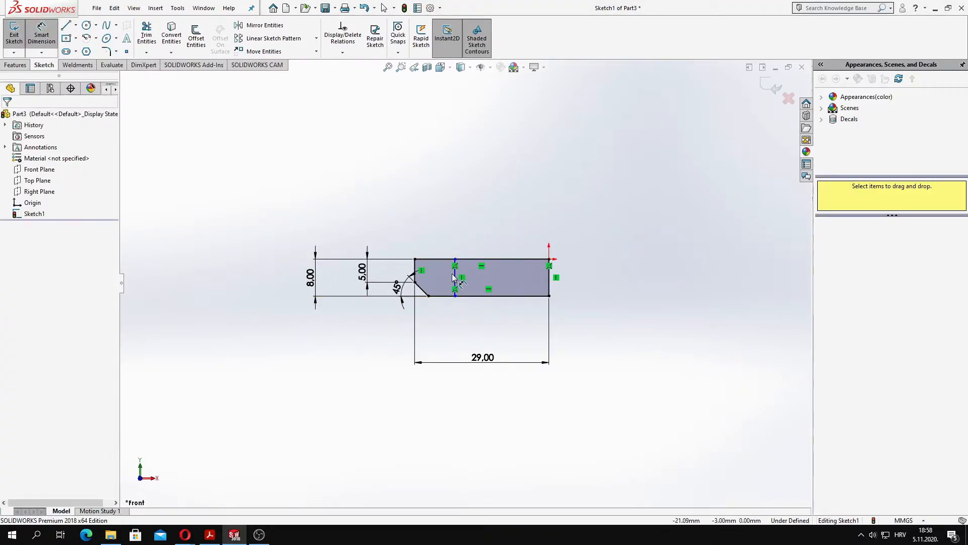
# Set the distance between the inner vertical line and the profile's edge at the origin to 20 mm
pyautogui.click(549, 278)
pyautogui.click(506, 348)
pyautogui.write('20')
pyautogui.press('Return')
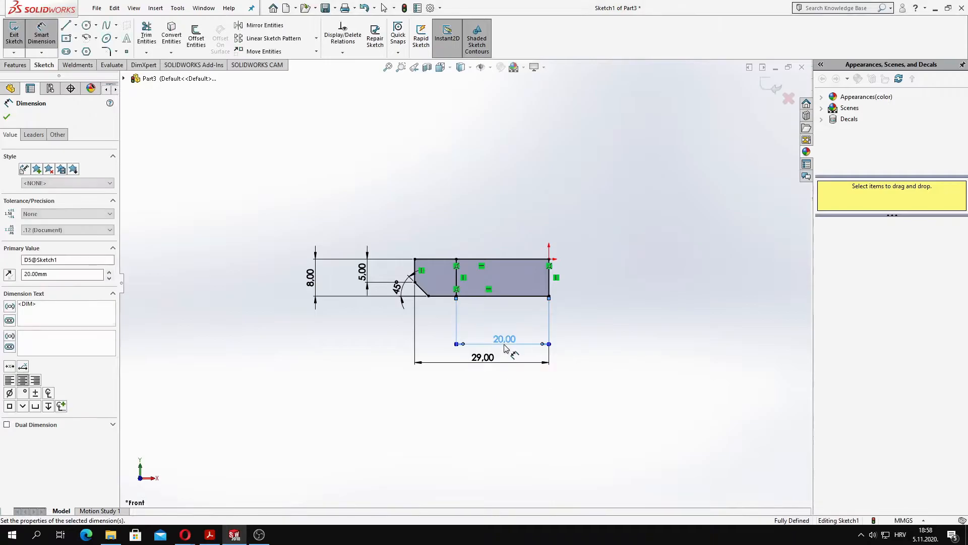
# Trim away the profile section between the inner vertical line and the origin, and draw a vertical centerline through the origin
pyautogui.press('Escape')
pyautogui.press('t')
pyautogui.moveTo(524, 257); pyautogui.dragTo(550, 289)
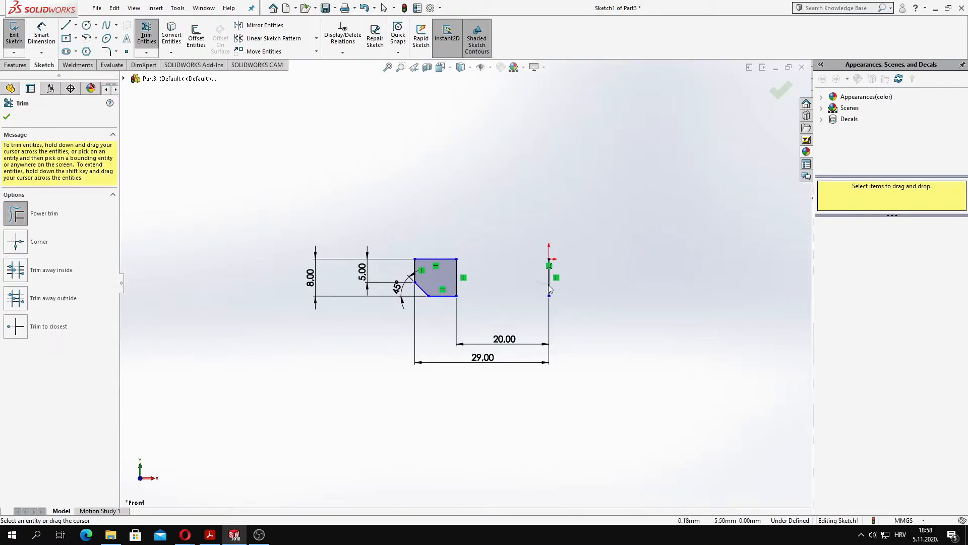
pyautogui.click(76, 27)
pyautogui.click(91, 50)
pyautogui.click(550, 163)
pyautogui.click(549, 343)
pyautogui.press('Escape')
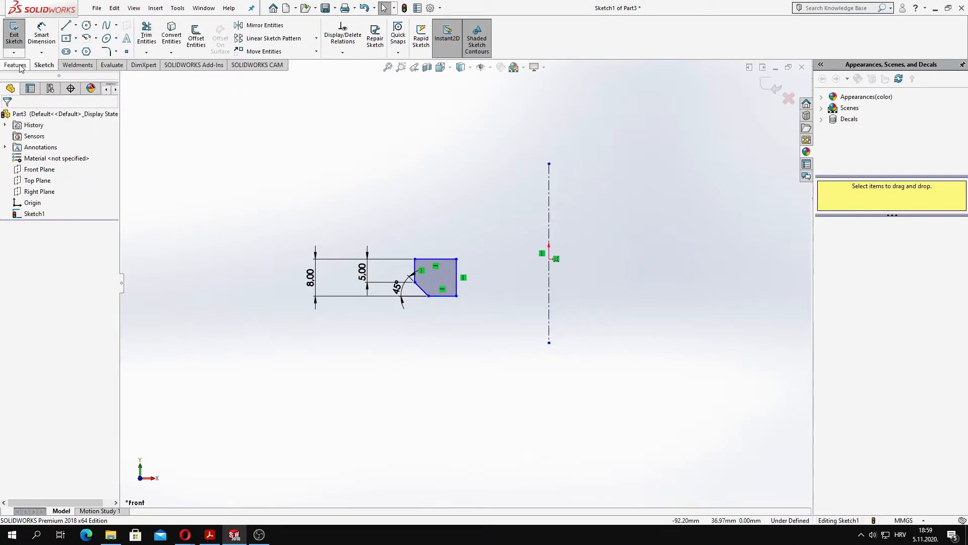
# Revolve the chamfered profile about the vertical centerline into a solid ring
pyautogui.click(19, 66)
pyautogui.click(48, 36)
pyautogui.click(8, 119)
pyautogui.scroll(5, 491, 278)
pyautogui.scroll(-3, 441, 250)
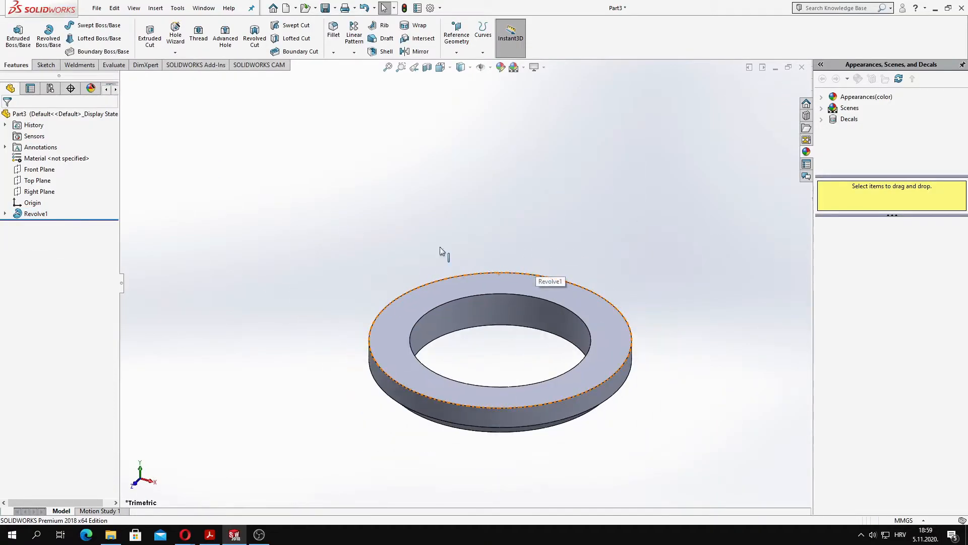
# Chamfer the inner circular edges on both sides of the ring's bore
pyautogui.click(334, 53)
pyautogui.click(346, 75)
pyautogui.click(547, 294)
pyautogui.moveTo(547, 295); pyautogui.dragTo(443, 401, button='middle')
pyautogui.click(427, 384)
pyautogui.click(6, 117)
# Fillet the outer circular edge of the ring's flat face with a 0.5 mm radius
pyautogui.click(333, 31)
pyautogui.moveTo(380, 262); pyautogui.dragTo(386, 306, button='middle')
pyautogui.click(393, 357)
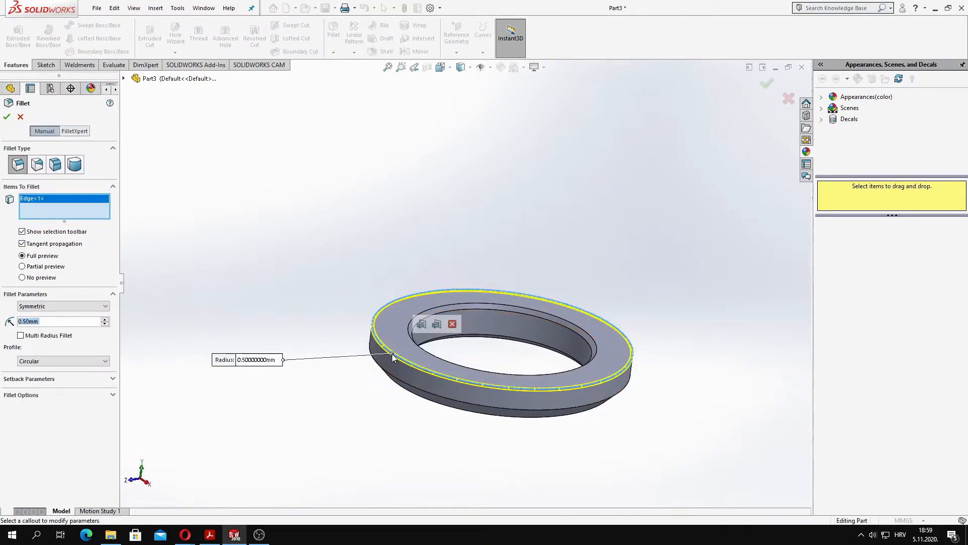
pyautogui.click(6, 118)
# Start a sketch on the ring's flat face and draw a rectangle about 5 mm high across its upper outer edge
pyautogui.moveTo(377, 259); pyautogui.dragTo(401, 349, button='middle')
pyautogui.press('f')
pyautogui.click(454, 125)
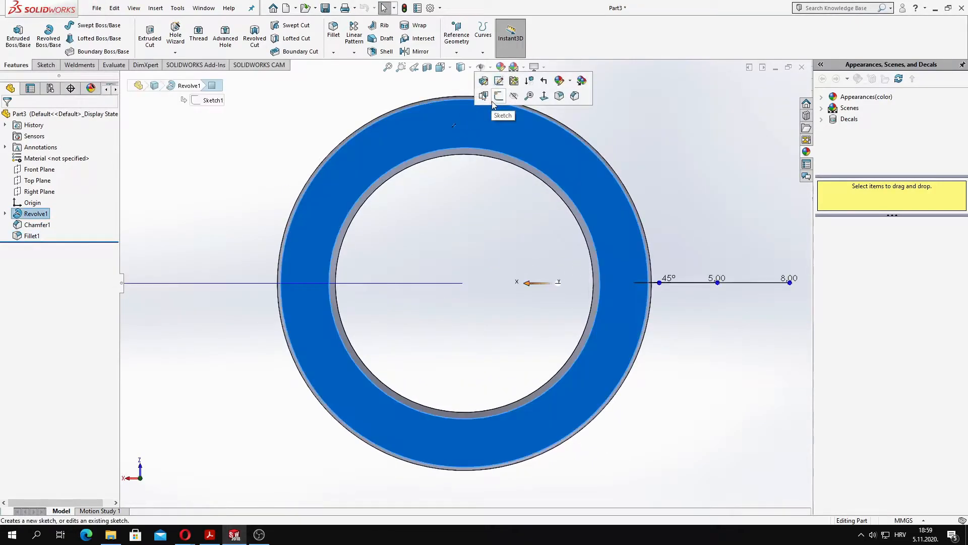
pyautogui.click(491, 102)
pyautogui.click(438, 86)
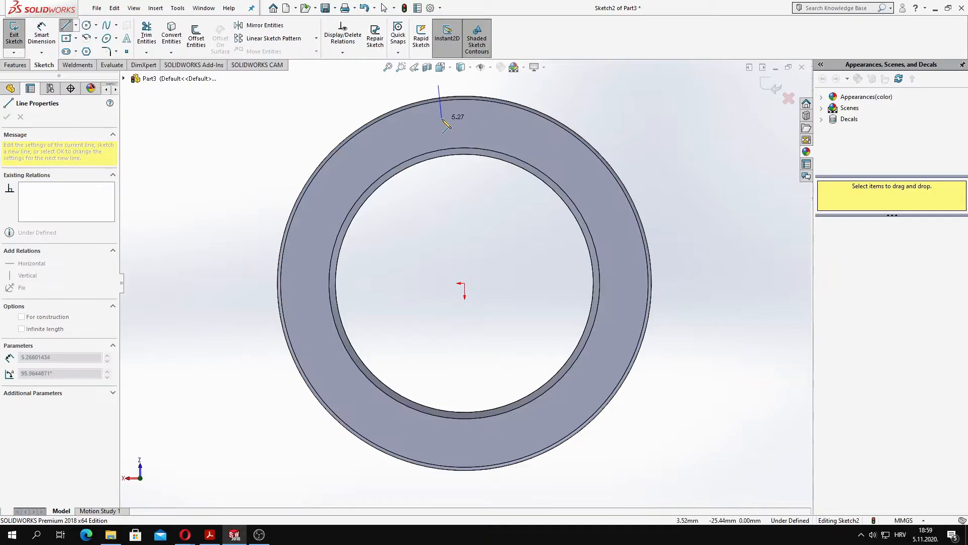
pyautogui.click(439, 85)
pyautogui.press('Escape')
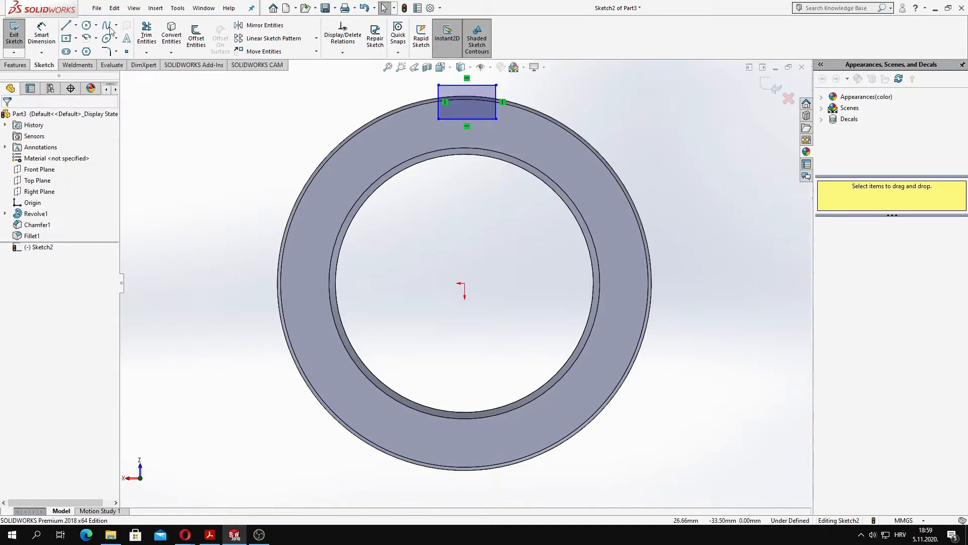
# Set the distance from the rectangle's lower edge to the origin to 25 mm
pyautogui.click(472, 119)
pyautogui.click(465, 284)
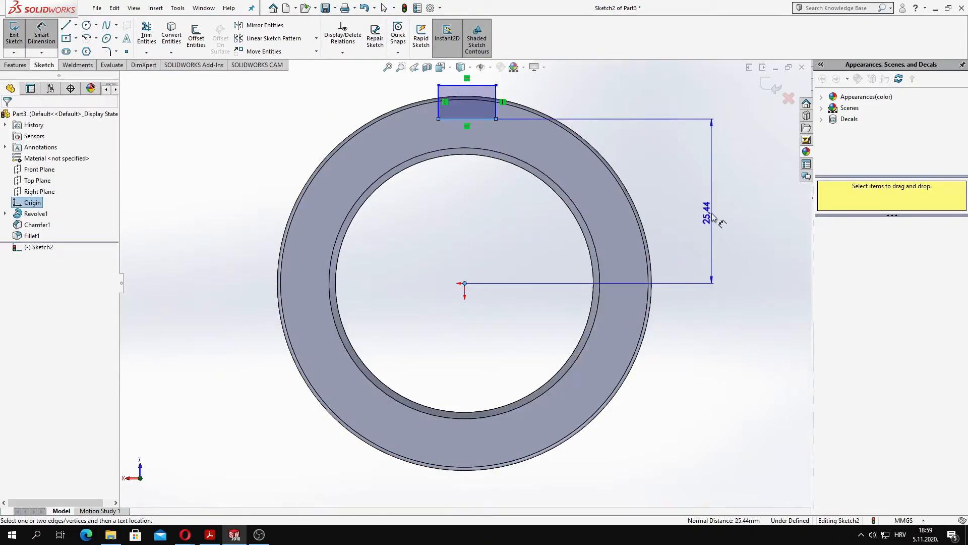
pyautogui.click(714, 217)
pyautogui.write('25')
pyautogui.press('Return')
pyautogui.press('Escape')
# Draw a vertical centerline through the origin, extending past the ring at both ends
pyautogui.click(75, 25)
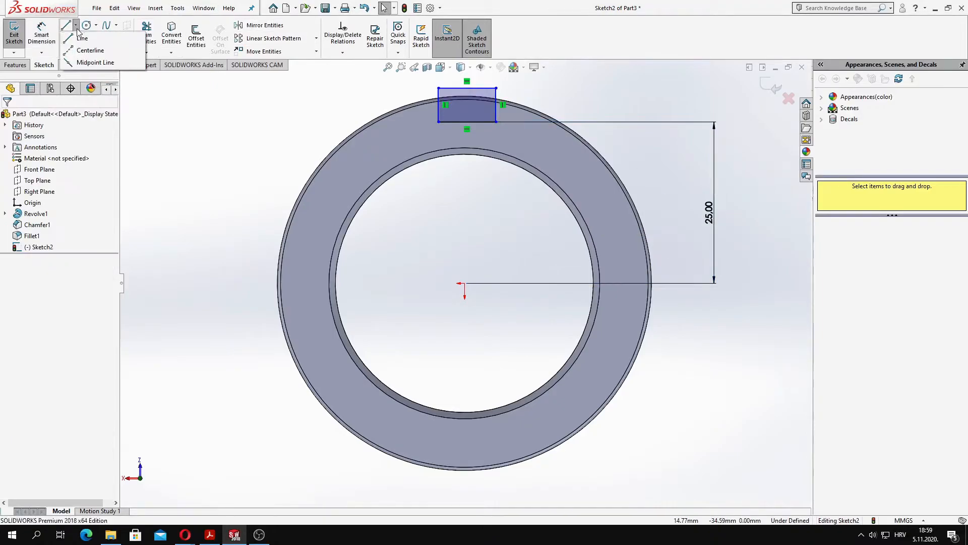
pyautogui.click(89, 50)
pyautogui.scroll(2, 465, 283)
pyautogui.click(464, 112)
pyautogui.click(465, 460)
pyautogui.press('Escape')
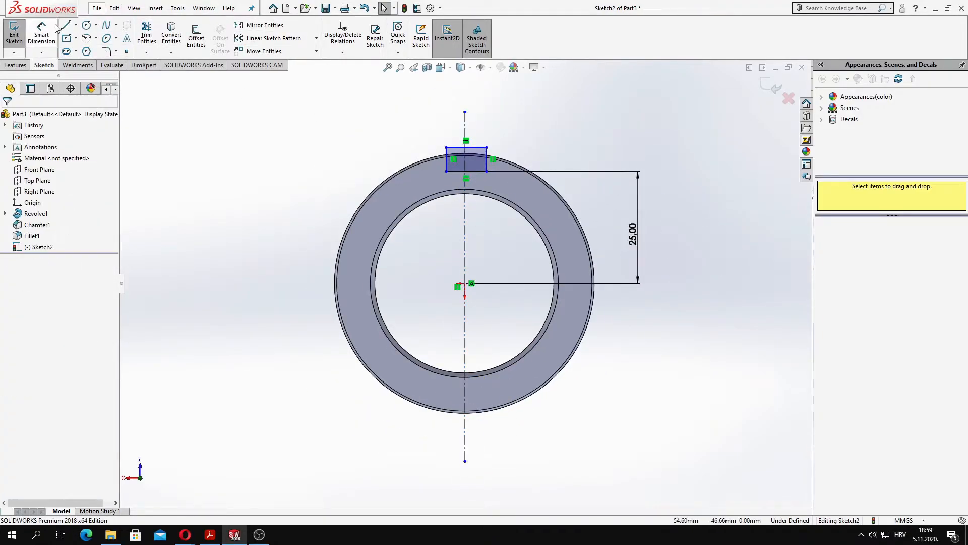
# Make the rectangle's two vertical sides symmetric about the centerline
pyautogui.click(446, 163)
pyautogui.keyDown('ctrl'); pyautogui.click(486, 164); pyautogui.keyUp('ctrl')
pyautogui.keyDown('ctrl'); pyautogui.click(464, 132); pyautogui.keyUp('ctrl')
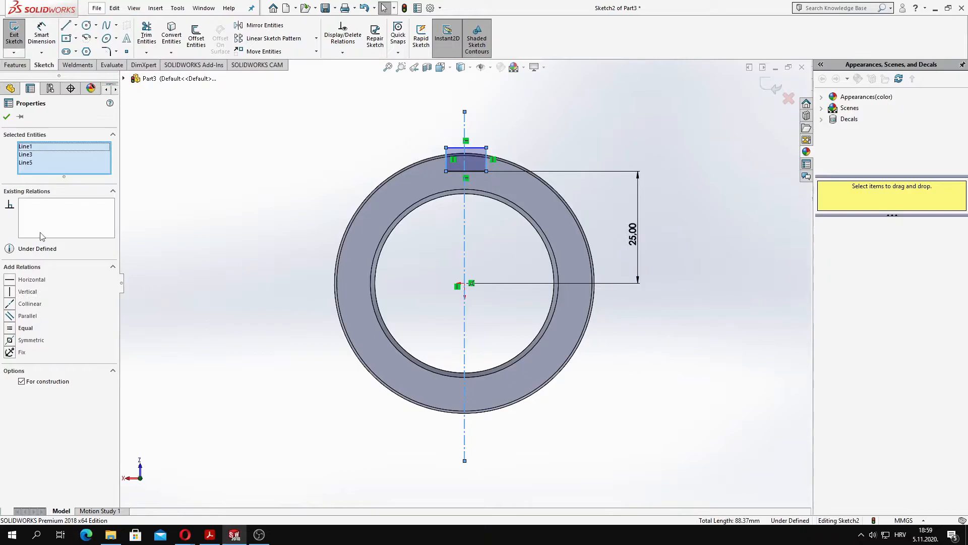
pyautogui.press('Escape')
# Set the rectangle's width to 6 mm
pyautogui.click(485, 161)
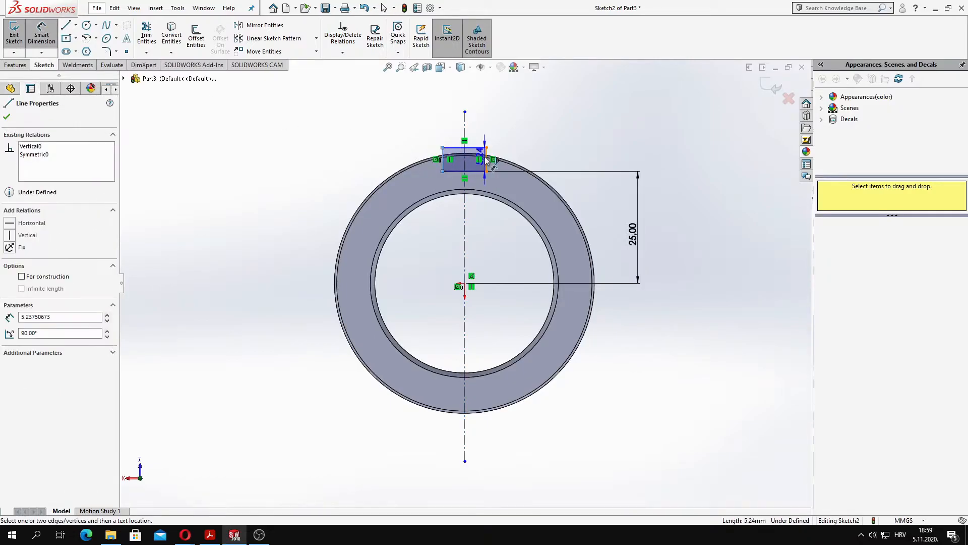
pyautogui.click(464, 100)
pyautogui.write('6')
pyautogui.press('Return')
pyautogui.press('Escape')
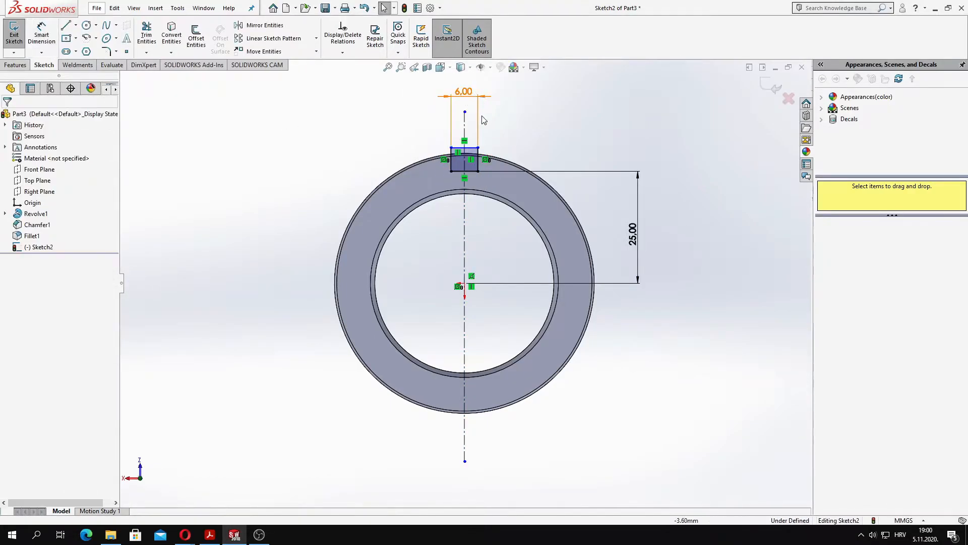
# Extrude-cut the 6 mm wide rectangle through the full thickness of the ring
pyautogui.click(16, 65)
pyautogui.click(150, 38)
pyautogui.click(65, 177)
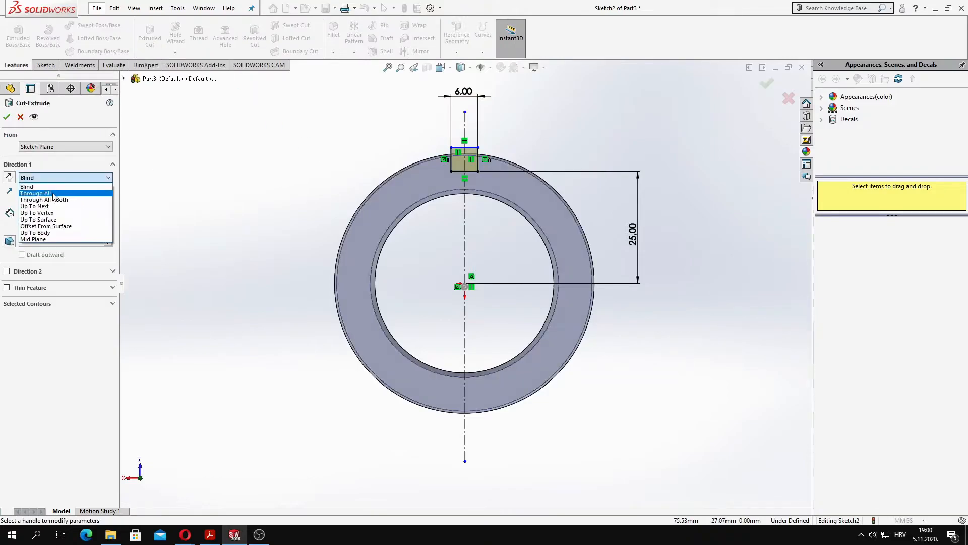
pyautogui.click(46, 203)
pyautogui.click(7, 117)
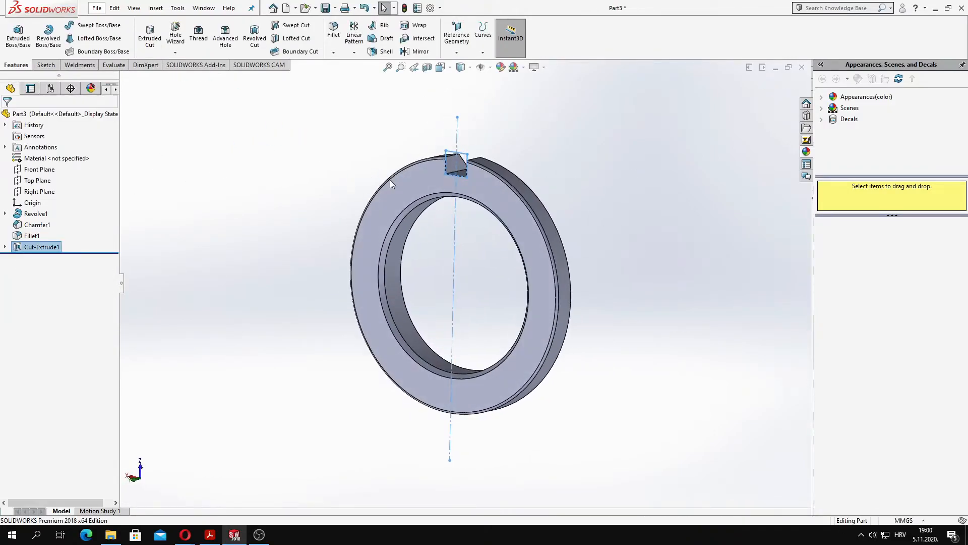
# Circular-pattern the notch cut around the ring's axis as four equally spaced notches
pyautogui.click(17, 246)
pyautogui.click(355, 52)
pyautogui.click(371, 72)
pyautogui.click(506, 196)
pyautogui.moveTo(450, 283); pyautogui.dragTo(461, 326, button='middle')
pyautogui.press('Return')
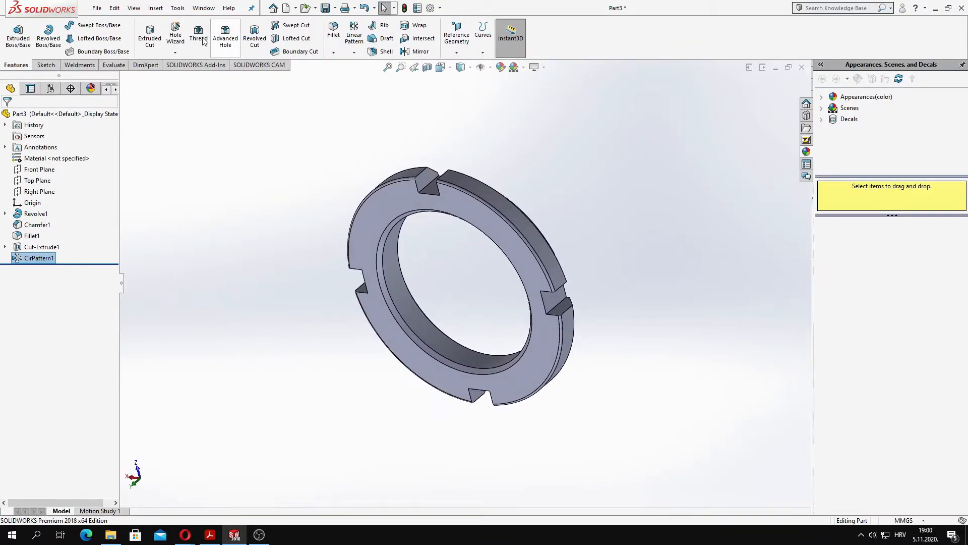
# Add an extruded M8x1.0 Metric Die thread along the ring's bore, from one inner edge up to the opposite one
pyautogui.click(204, 42)
pyautogui.click(542, 277)
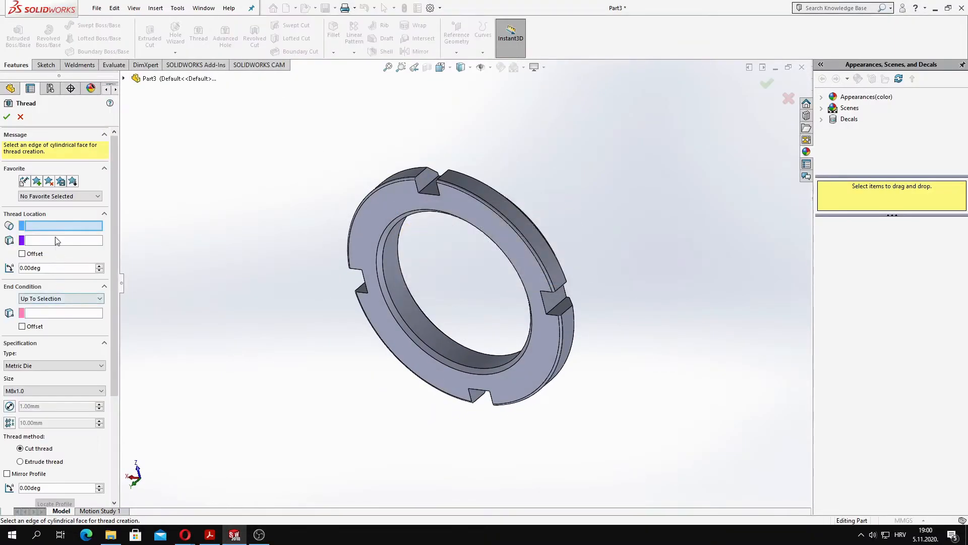
pyautogui.click(419, 339)
pyautogui.moveTo(258, 322); pyautogui.dragTo(461, 330, button='middle')
pyautogui.click(461, 331)
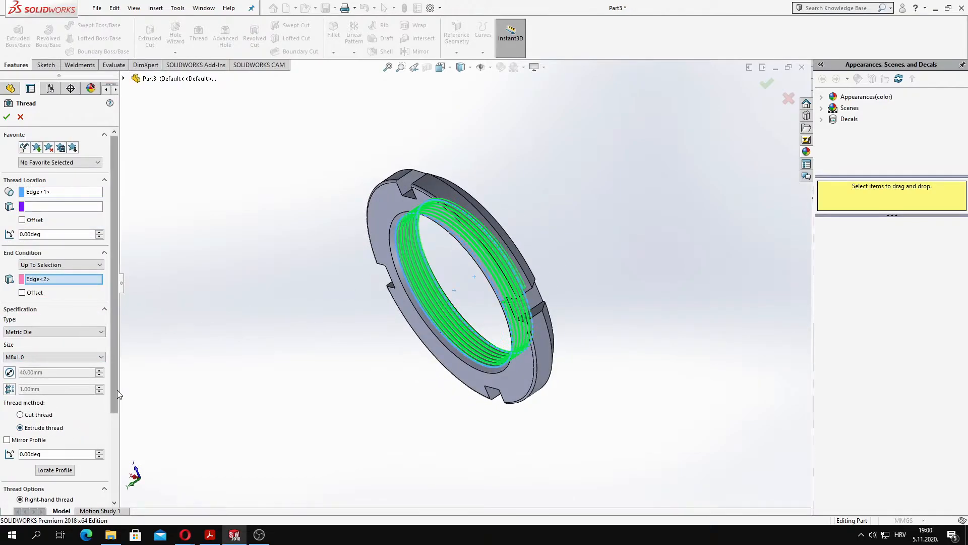
pyautogui.scroll(-3, 56, 458)
pyautogui.scroll(3, 116, 374)
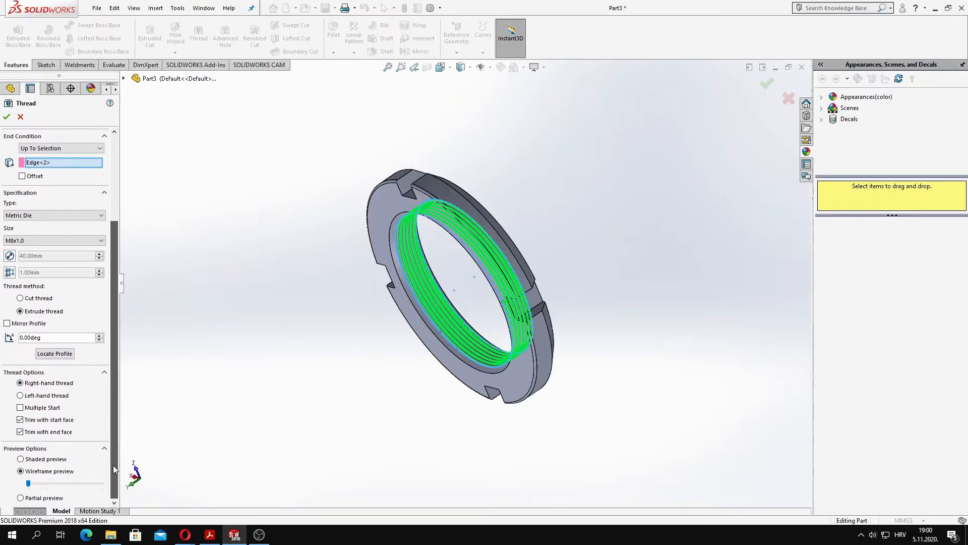
pyautogui.click(6, 117)
pyautogui.moveTo(571, 180); pyautogui.dragTo(411, 292, button='middle')
pyautogui.press('space')
pyautogui.click(390, 260)
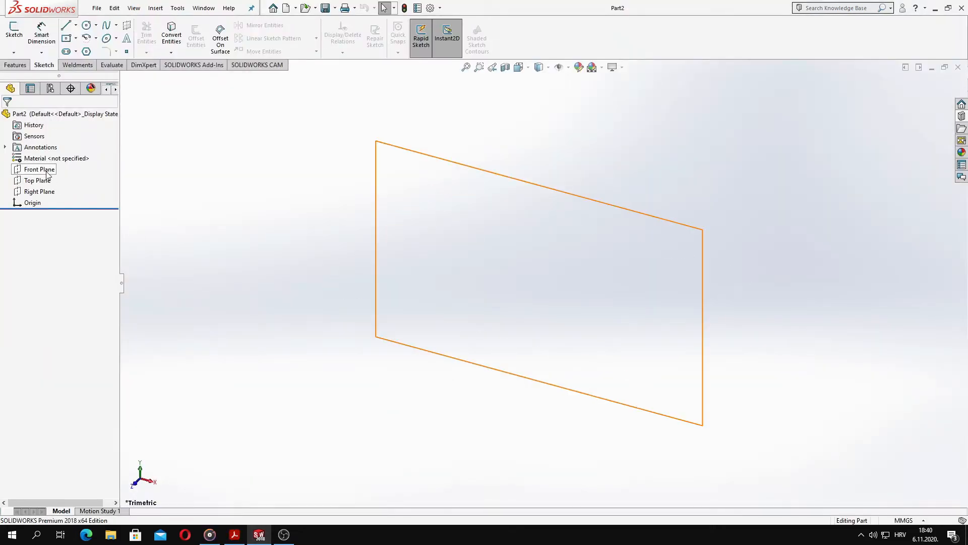
# Start a sketch on the Front Plane and draw a rectangle about 73 by 22 mm with its upper right corner at the origin
pyautogui.click(46, 172)
pyautogui.click(56, 157)
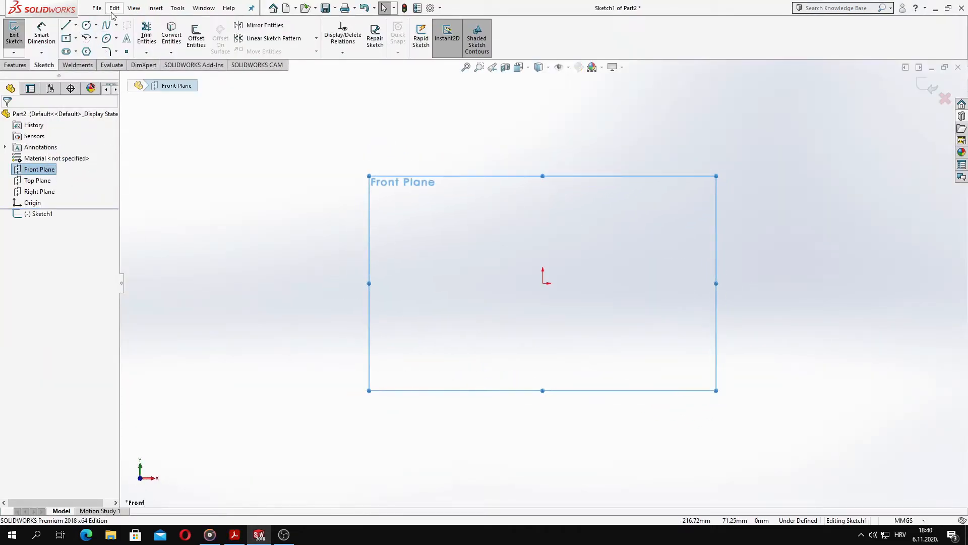
pyautogui.click(66, 25)
pyautogui.click(543, 283)
pyautogui.click(542, 325)
pyautogui.click(400, 324)
pyautogui.click(542, 284)
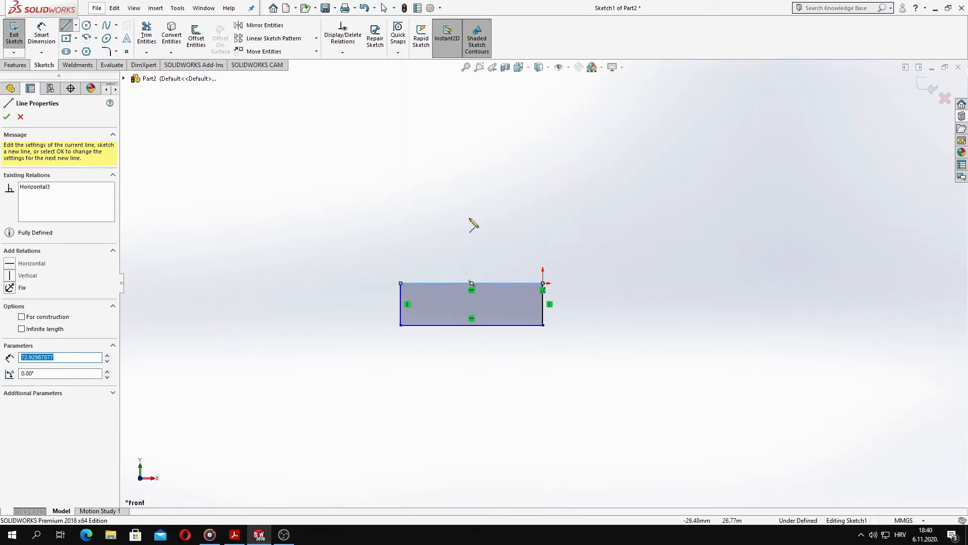
# Set the rectangle's height to 27 mm and its width to 45 mm
pyautogui.click(41, 35)
pyautogui.click(444, 283)
pyautogui.click(346, 307)
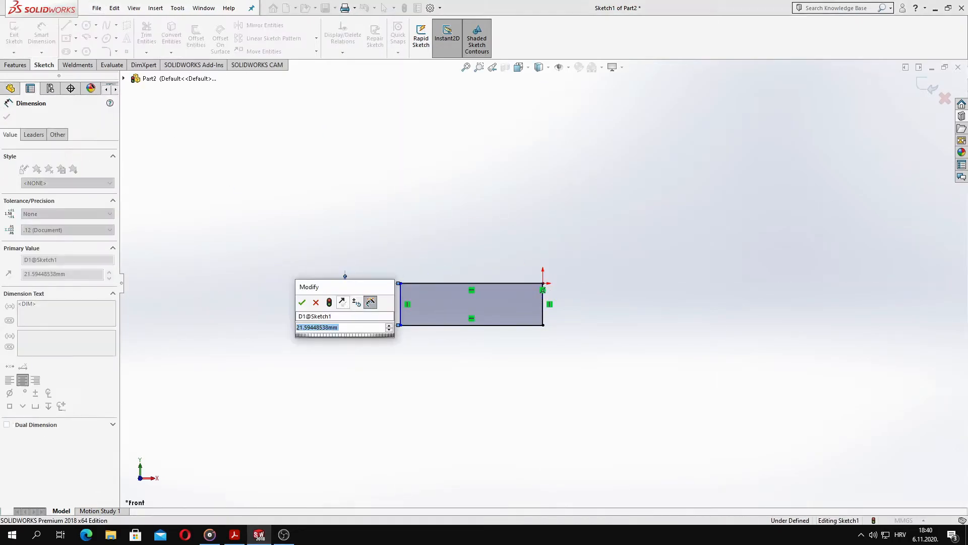
pyautogui.press('Return')
pyautogui.click(401, 305)
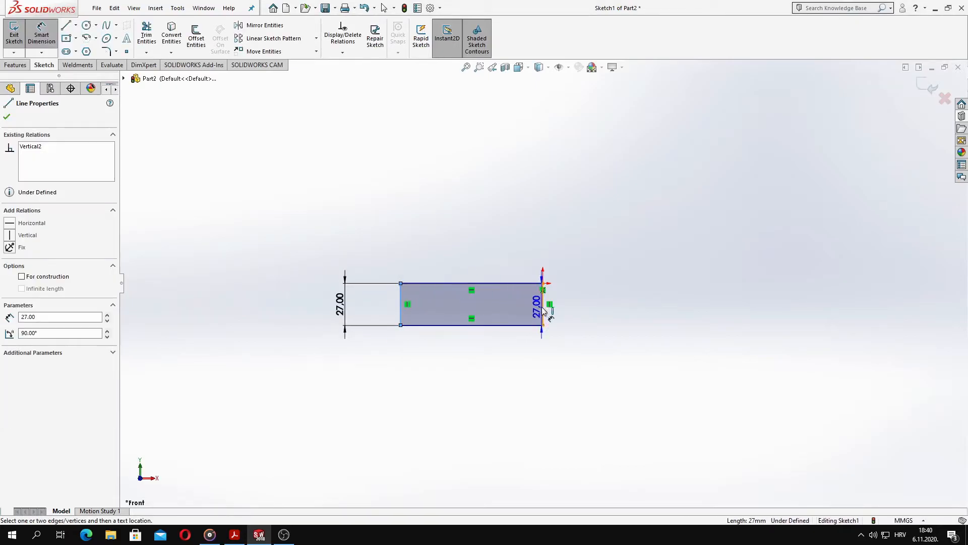
pyautogui.click(476, 414)
pyautogui.press('Return')
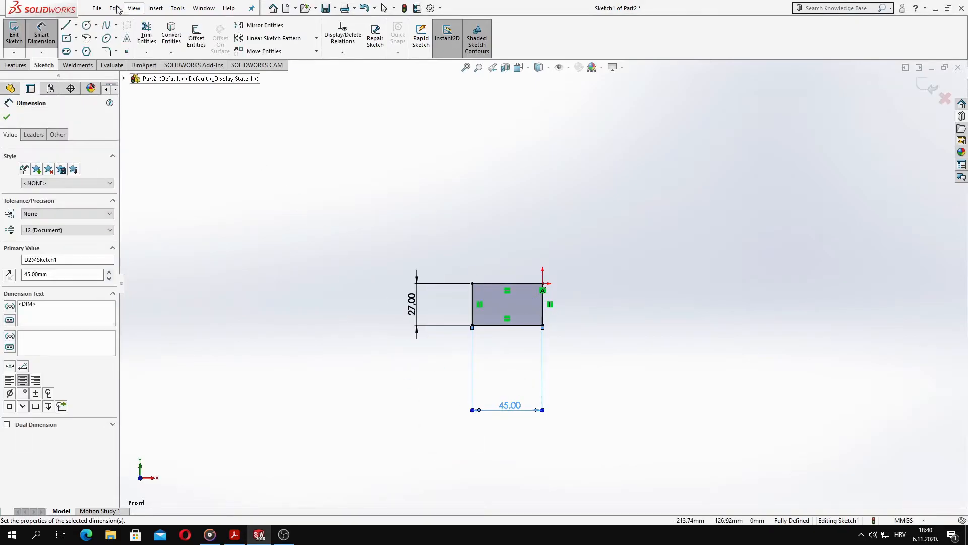
# Draw a slanted line from the rectangle's upper edge to its lower edge, near the side away from the origin
pyautogui.press('l')
pyautogui.moveTo(484, 284); pyautogui.dragTo(494, 325)
pyautogui.press('Escape')
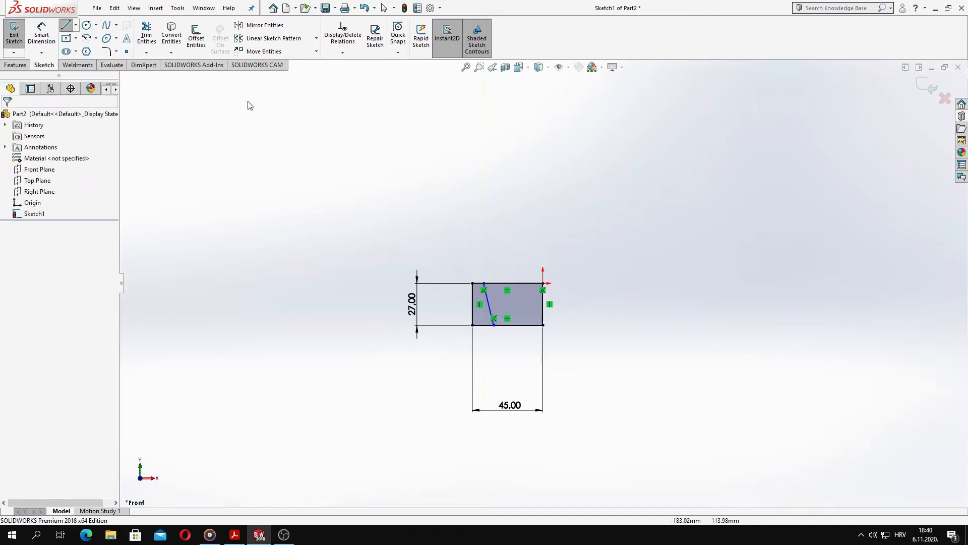
# Set the horizontal distance from the slanted line's upper end to the origin to 84/2 (42 mm)
pyautogui.click(484, 285)
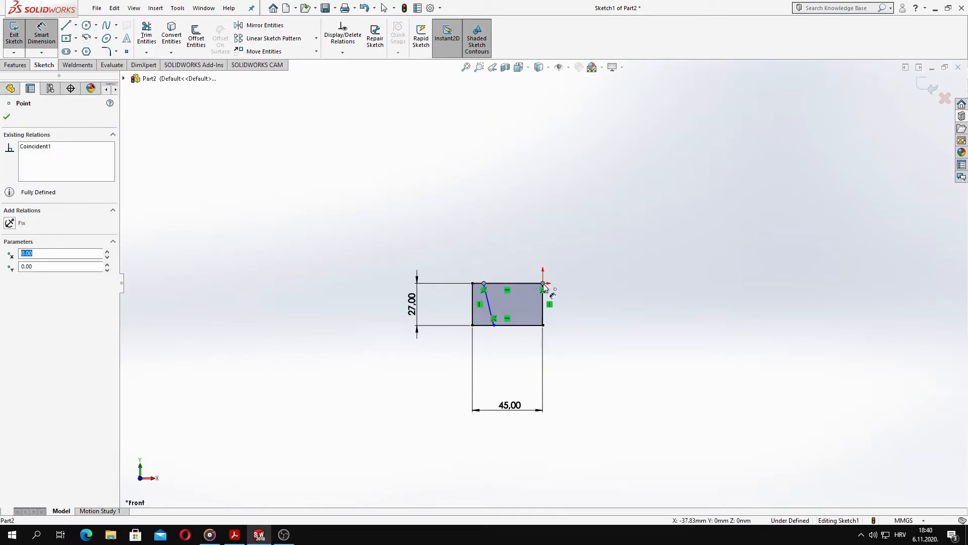
pyautogui.click(513, 250)
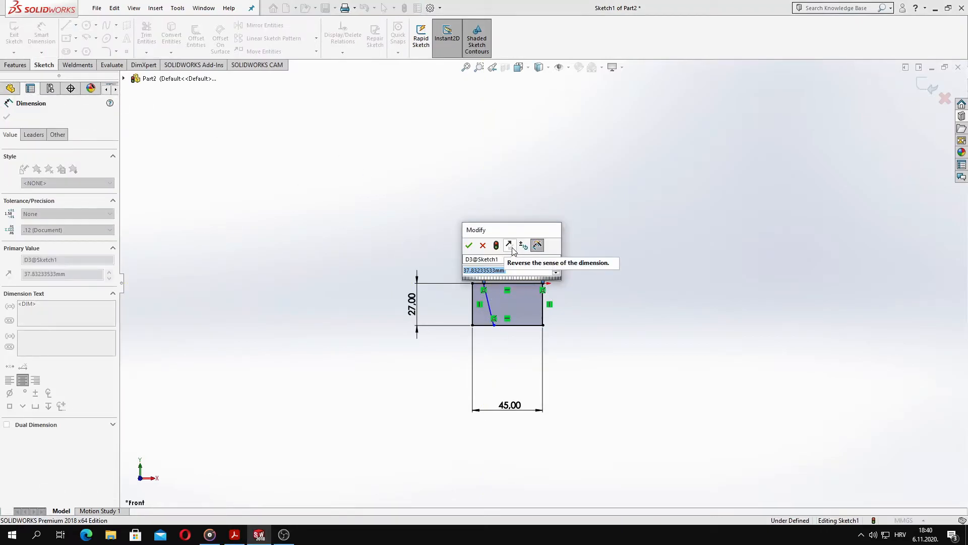
pyautogui.write('84/2')
pyautogui.press('Return')
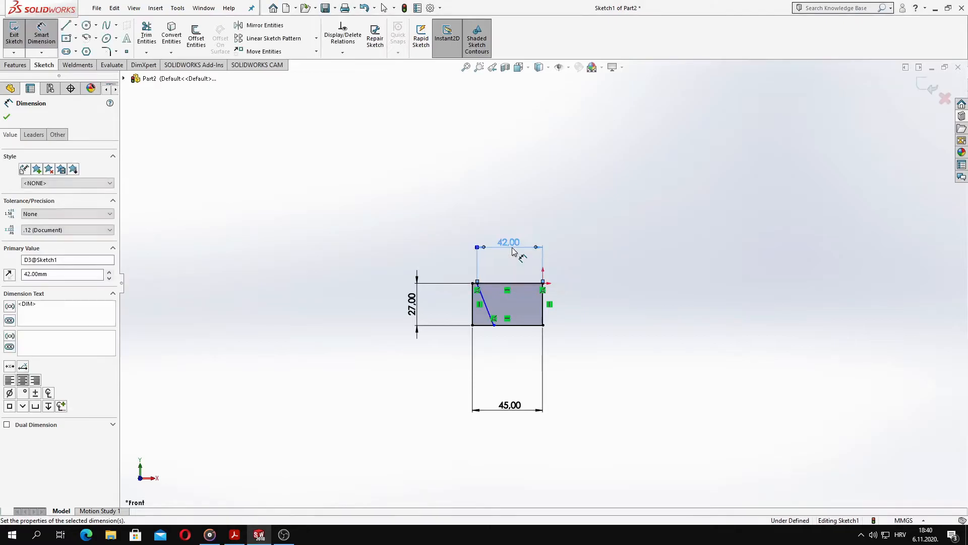
# Set the angle between the slanted line and the rectangle's outer vertical edge to 10 degrees
pyautogui.click(484, 310)
pyautogui.click(486, 358)
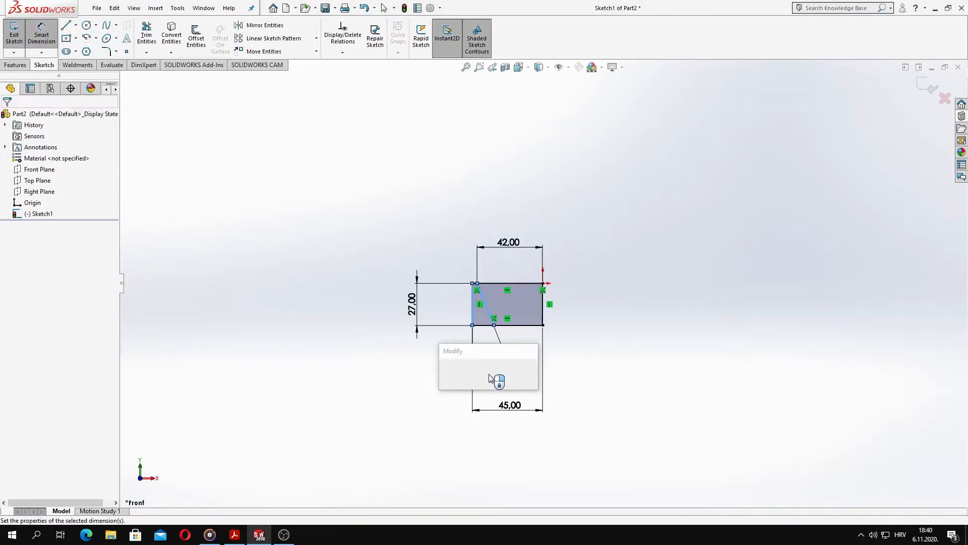
pyautogui.write('10')
pyautogui.press('Return')
pyautogui.press('Escape')
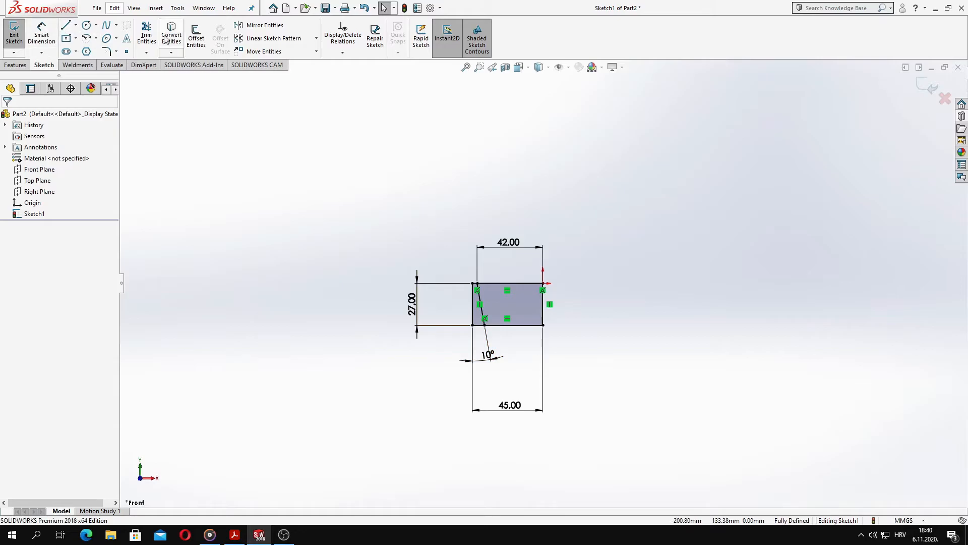
# Trim the rectangle down to the narrow tapered profile and draw a vertical centerline through the origin
pyautogui.click(147, 35)
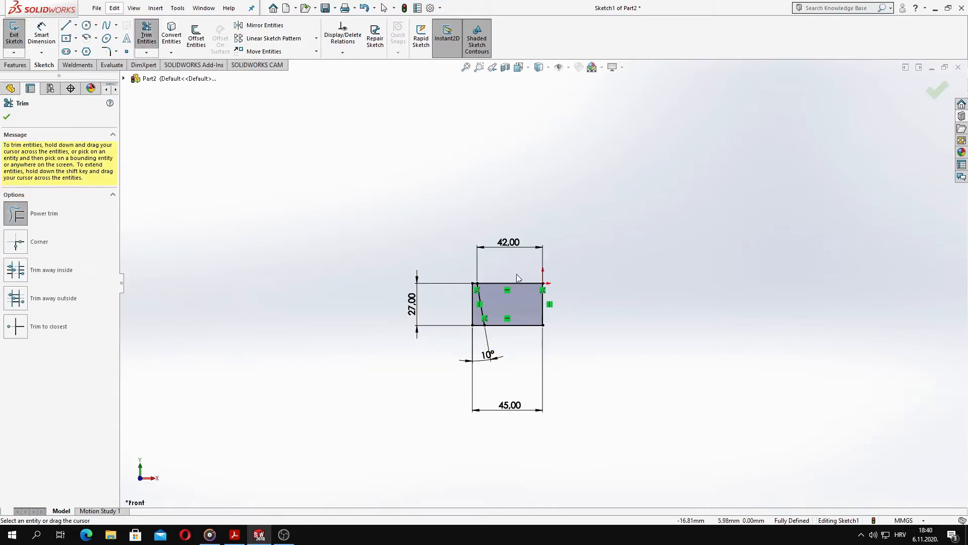
pyautogui.click(76, 25)
pyautogui.click(85, 51)
pyautogui.click(543, 200)
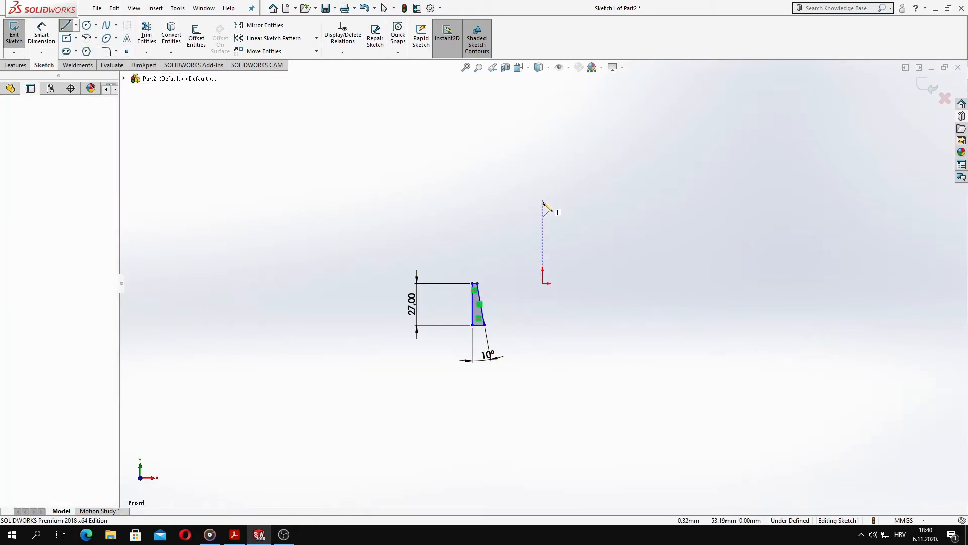
pyautogui.click(543, 418)
pyautogui.press('Escape')
# Revolve the narrow tapered profile about the vertical centerline to form the ring
pyautogui.click(483, 356)
pyautogui.click(15, 64)
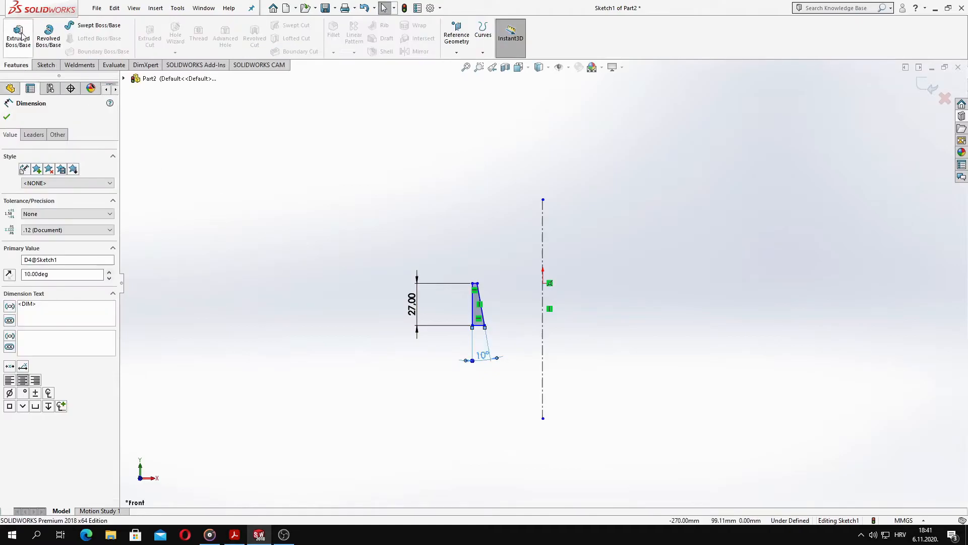
pyautogui.click(49, 33)
pyautogui.click(7, 116)
pyautogui.moveTo(424, 194); pyautogui.dragTo(442, 196, button='middle')
pyautogui.click(443, 195)
pyautogui.moveTo(609, 273)
pyautogui.mouseDown(button='middle')
pyautogui.moveTo(620, 288)
pyautogui.moveTo(584, 256)
pyautogui.mouseUp(button='middle')
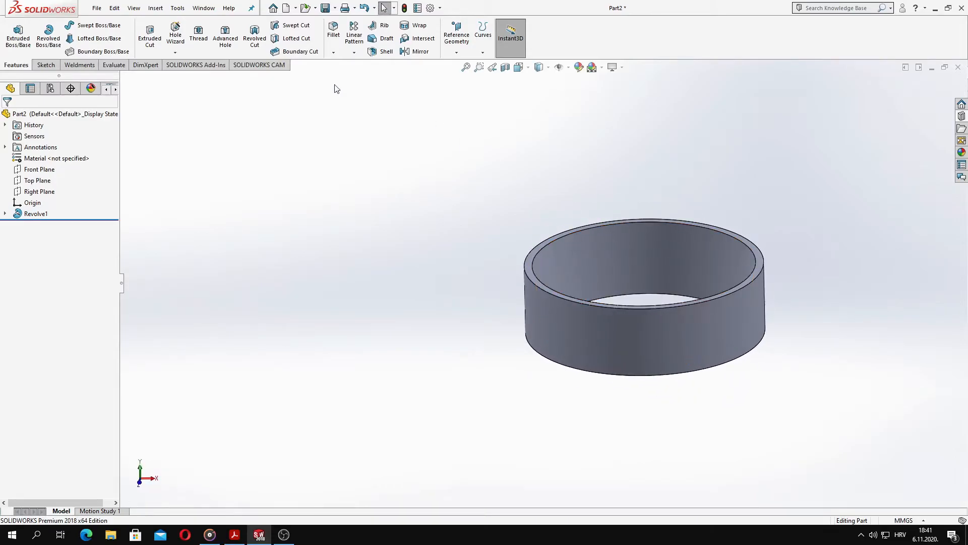
# Fillet a circular edge of the tapered ring with a 2 mm radius
pyautogui.click(334, 31)
pyautogui.moveTo(616, 309); pyautogui.dragTo(579, 183, button='middle')
pyautogui.click(554, 295)
pyautogui.write('2')
pyautogui.press('Return')
pyautogui.moveTo(277, 270); pyautogui.dragTo(360, 249, button='middle')
pyautogui.moveTo(593, 190); pyautogui.dragTo(587, 304, button='middle')
pyautogui.press('space')
pyautogui.click(593, 303)
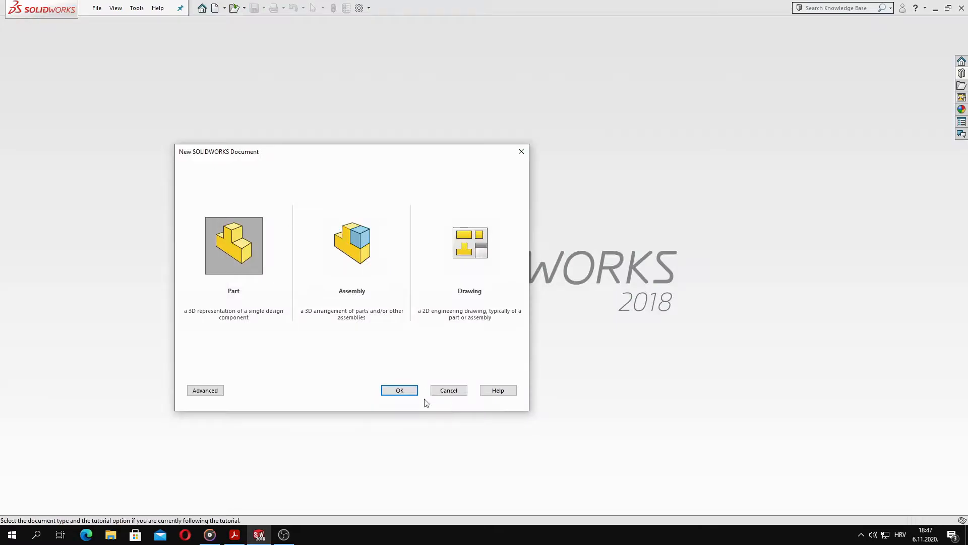
# Create a new part and open a sketch on its Front Plane
pyautogui.click(395, 405)
pyautogui.click(37, 169)
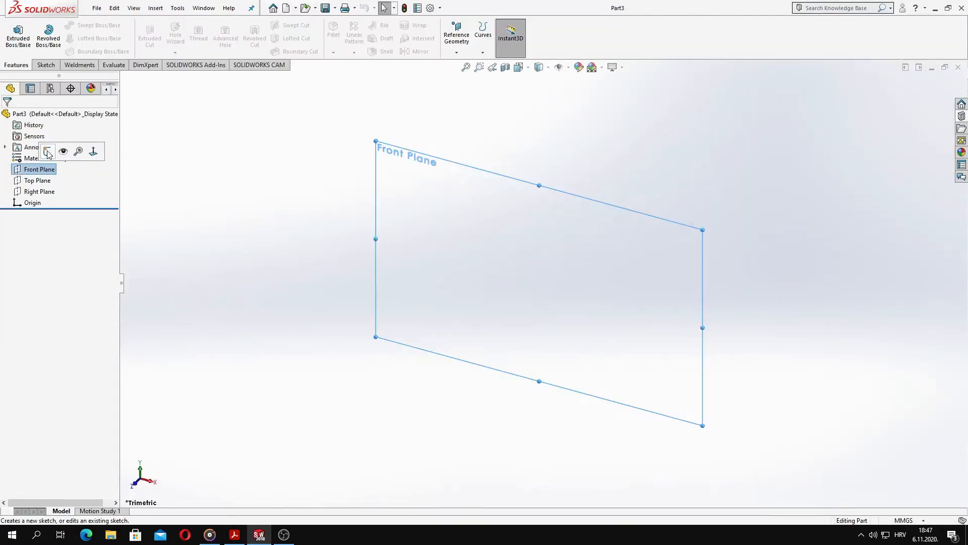
pyautogui.click(61, 151)
# Draw a closed stepped and tapered profile about 49 mm high from the origin, plus a vertical line dividing it
pyautogui.click(66, 24)
pyautogui.click(543, 284)
pyautogui.click(416, 283)
pyautogui.click(422, 314)
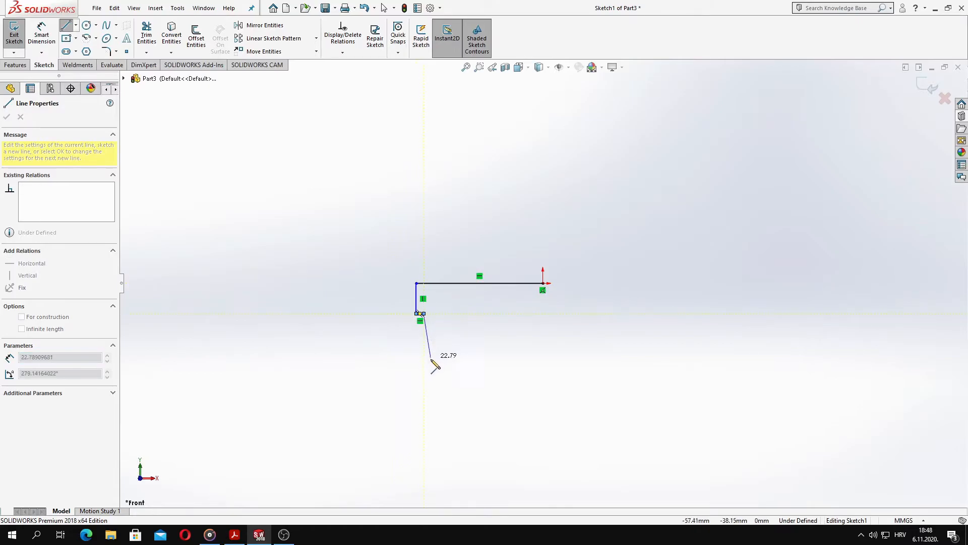
pyautogui.click(543, 379)
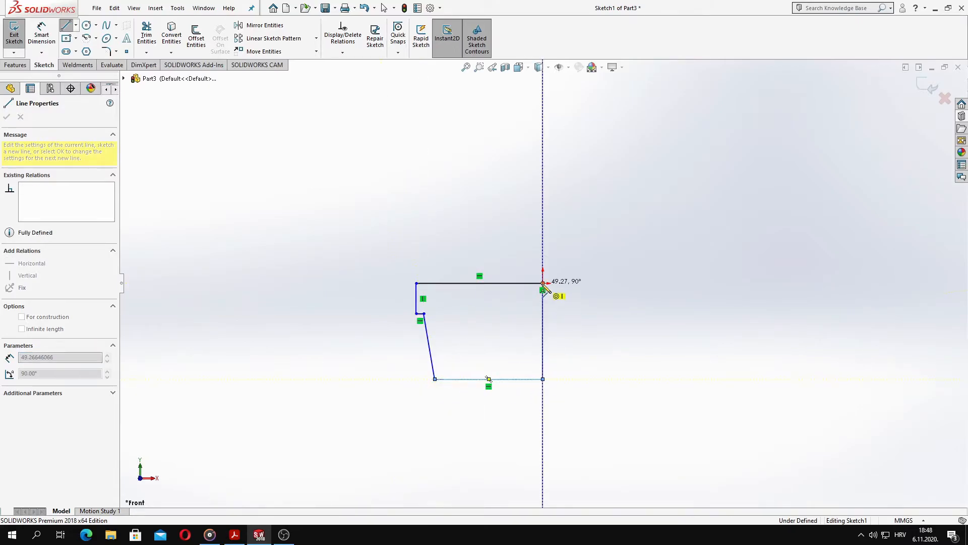
pyautogui.click(542, 283)
pyautogui.click(457, 283)
pyautogui.click(457, 379)
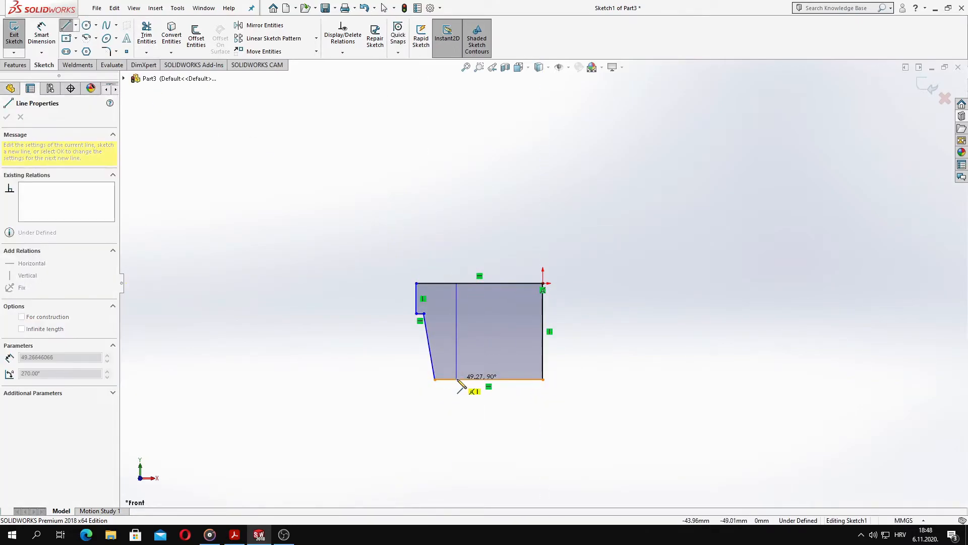
pyautogui.press('Escape')
# Set the profile's overall height to 33 mm and the height of its outer step to 10 mm
pyautogui.click(527, 283)
pyautogui.click(366, 343)
pyautogui.write('33')
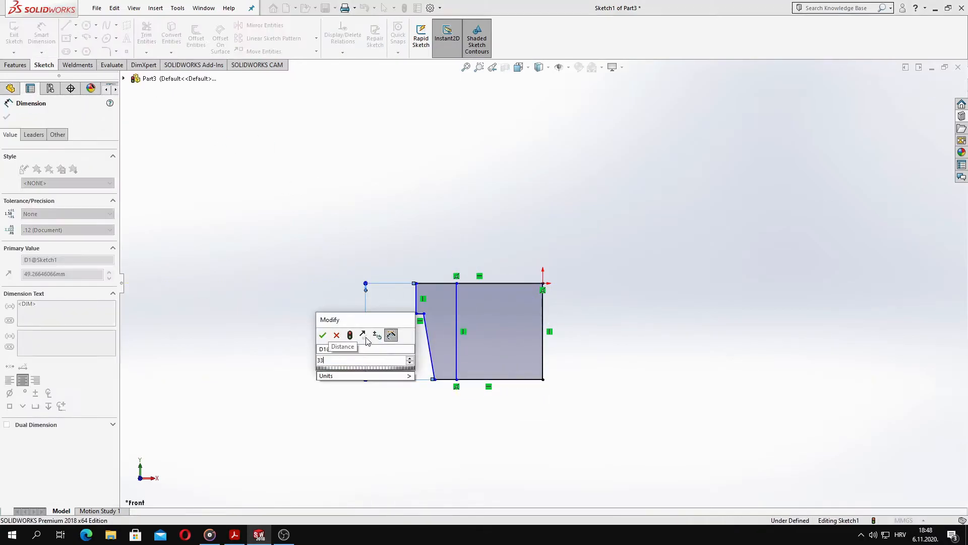
pyautogui.press('Return')
pyautogui.click(417, 301)
pyautogui.click(382, 300)
pyautogui.write('10')
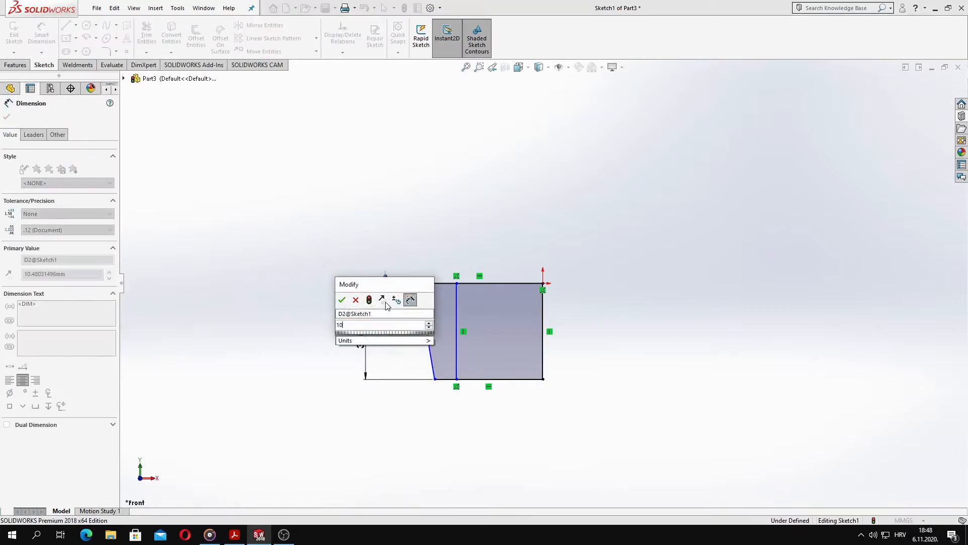
pyautogui.press('Return')
# Set the width of the profile's lower edge to 24 mm
pyautogui.click(436, 380)
pyautogui.click(543, 379)
pyautogui.click(499, 446)
pyautogui.write('24')
pyautogui.press('Return')
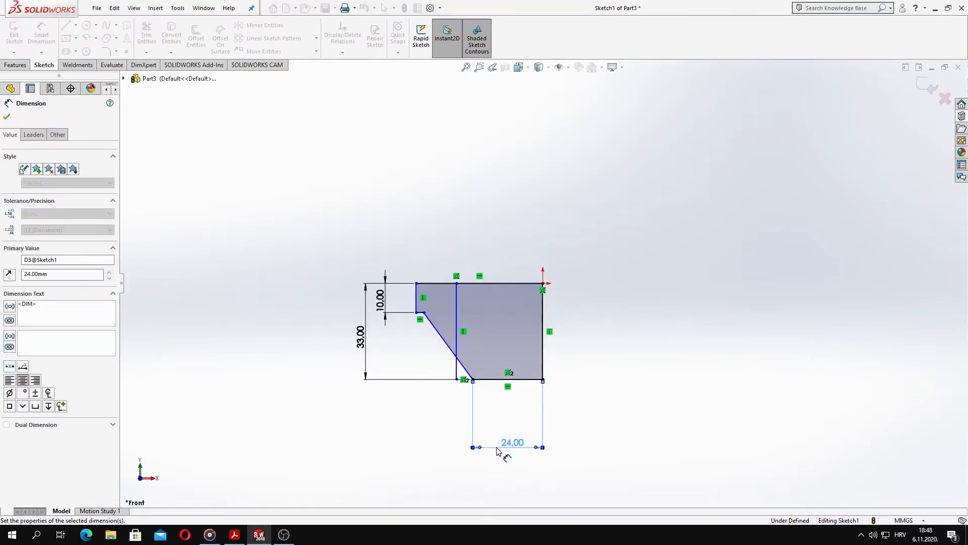
# Set the distances from the edge through the origin to 20 mm for the dividing line and 30 mm for the outer step edge
pyautogui.click(542, 319)
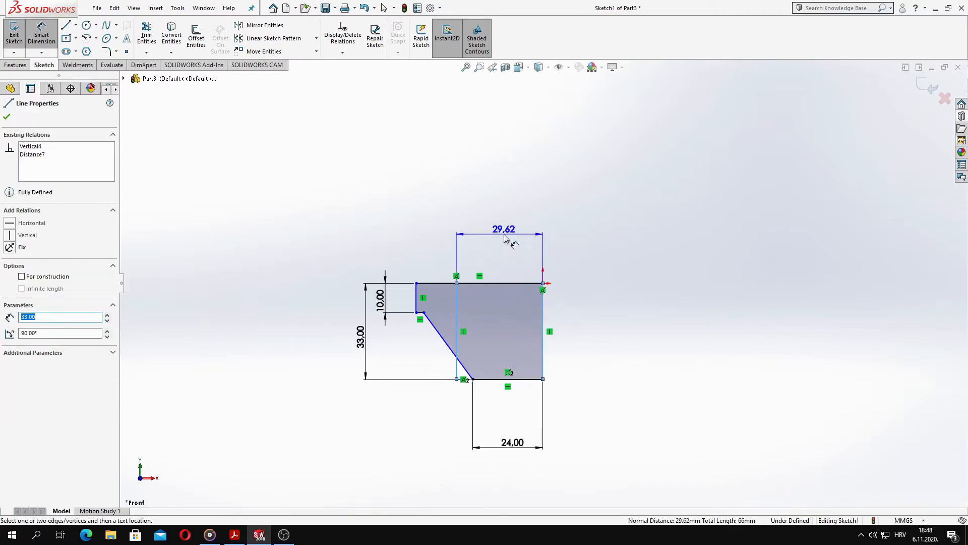
pyautogui.click(504, 237)
pyautogui.write('20')
pyautogui.press('Return')
pyautogui.click(425, 298)
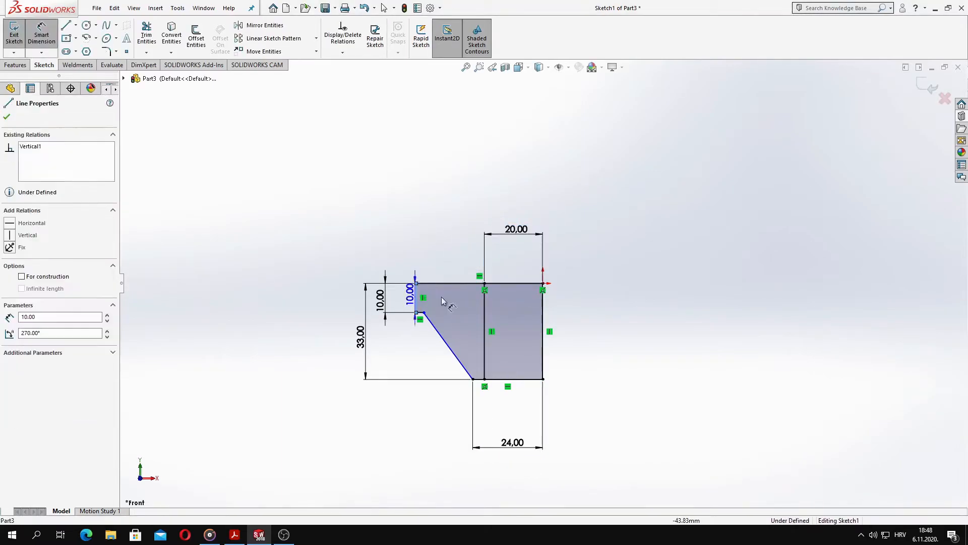
pyautogui.click(472, 189)
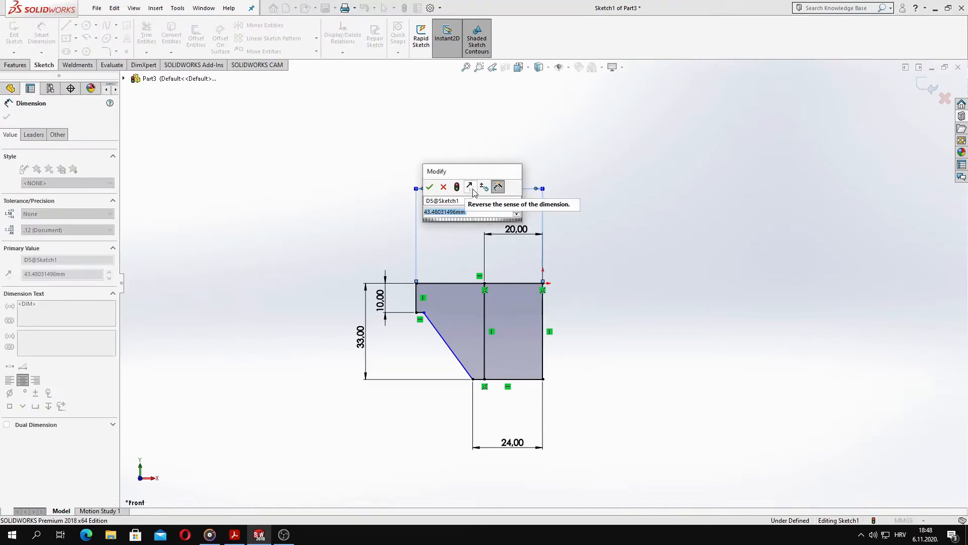
pyautogui.write('30')
pyautogui.press('Return')
# Set the angle between the slanted edge and the vertical dividing line to 10 degrees
pyautogui.click(470, 361)
pyautogui.click(484, 343)
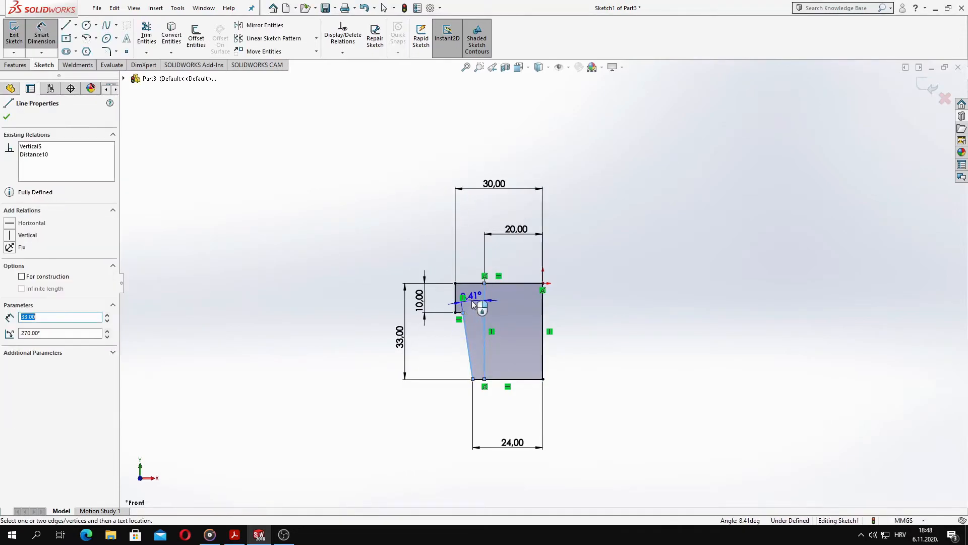
pyautogui.click(470, 258)
pyautogui.write('10')
pyautogui.press('Return')
pyautogui.press('Escape')
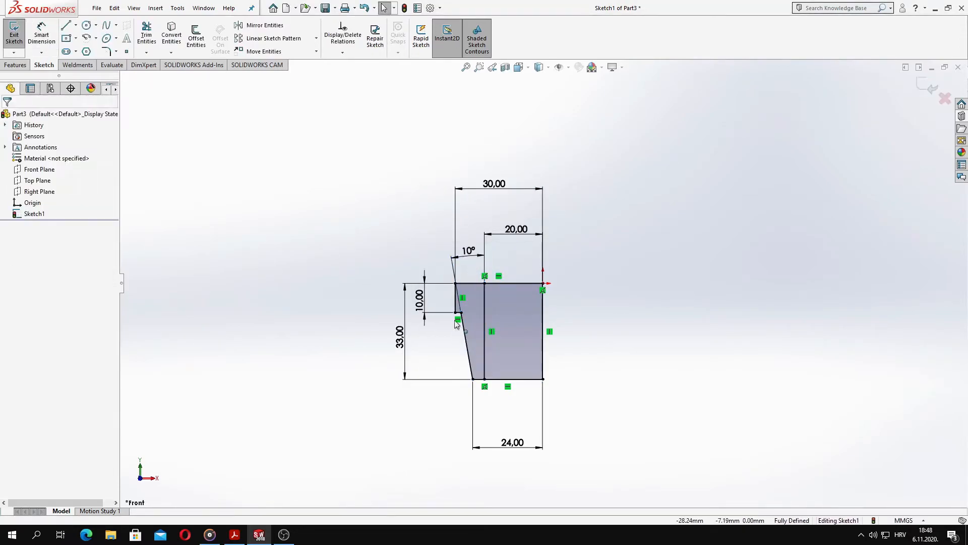
# Trim away the profile area between the dividing line and the origin, and draw a vertical centerline through the origin
pyautogui.press('t')
pyautogui.moveTo(524, 266); pyautogui.dragTo(523, 343)
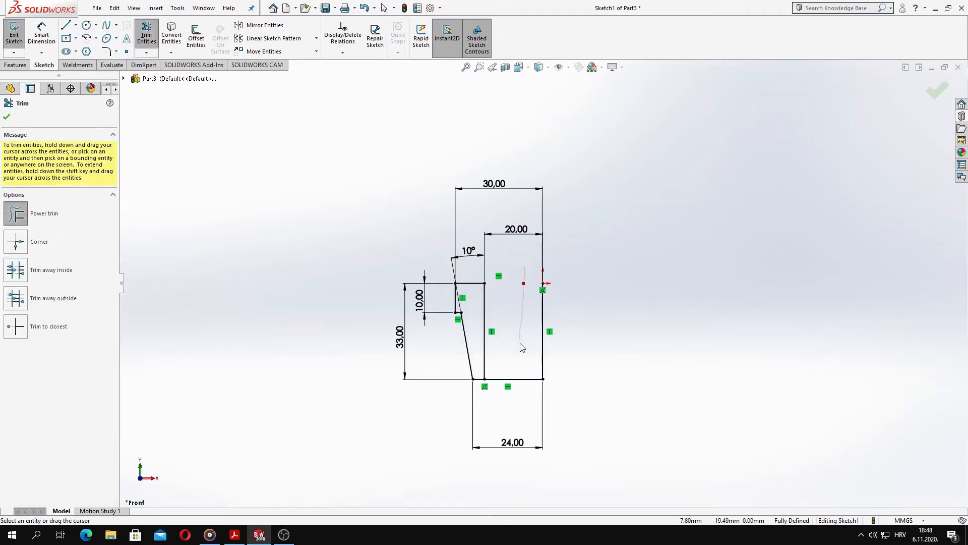
pyautogui.click(76, 25)
pyautogui.click(83, 50)
pyautogui.click(543, 176)
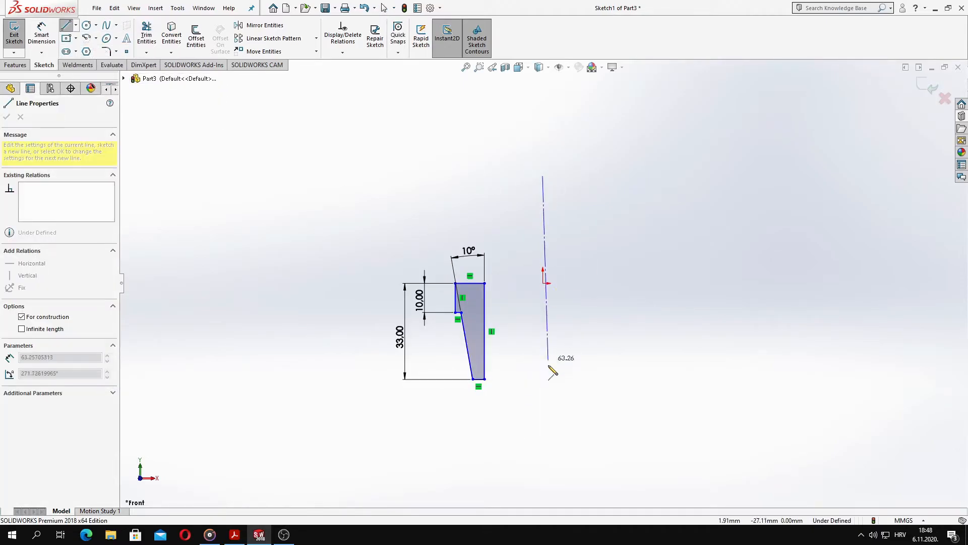
pyautogui.click(543, 431)
pyautogui.press('Escape')
# Revolve the stepped profile 360 degrees about the centerline
pyautogui.scroll(2, 501, 253)
pyautogui.scroll(-2, 501, 253)
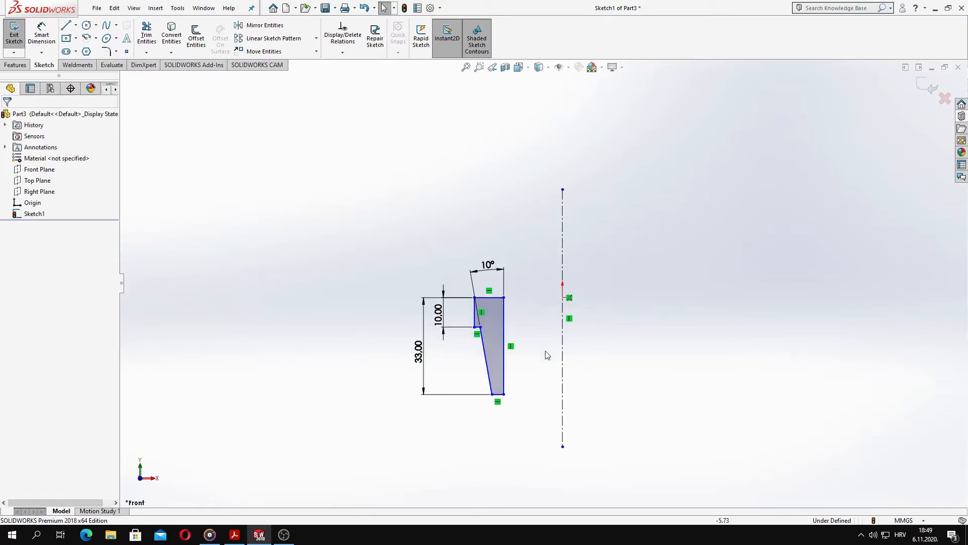
pyautogui.click(16, 65)
pyautogui.click(49, 38)
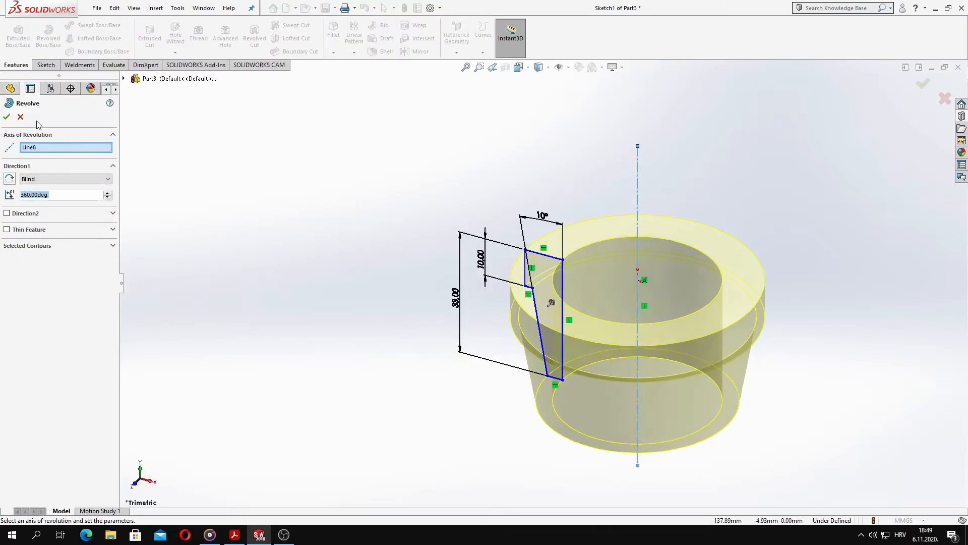
pyautogui.press('Return')
# Fillet the upper inner edge of the flanged ring with a 2 mm radius
pyautogui.click(334, 31)
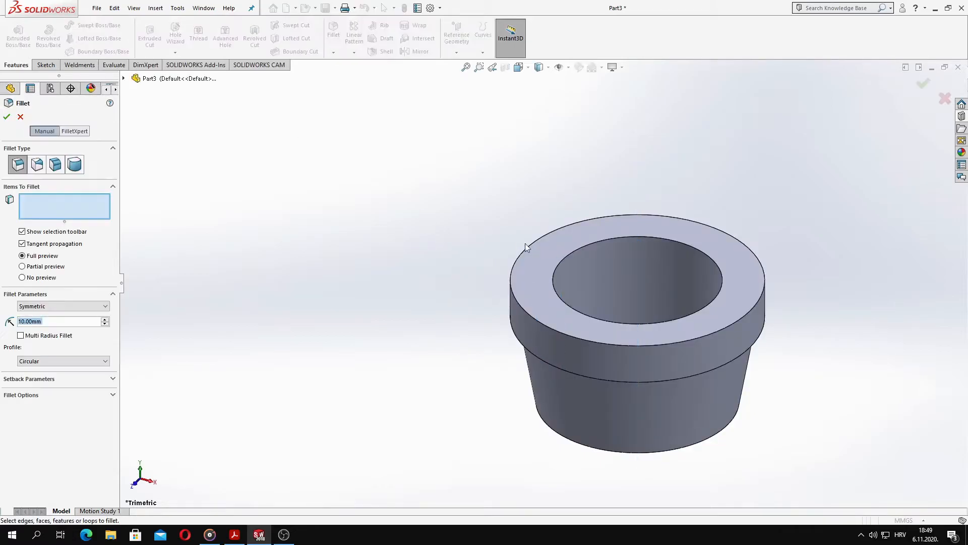
pyautogui.click(560, 262)
pyautogui.press('Return')
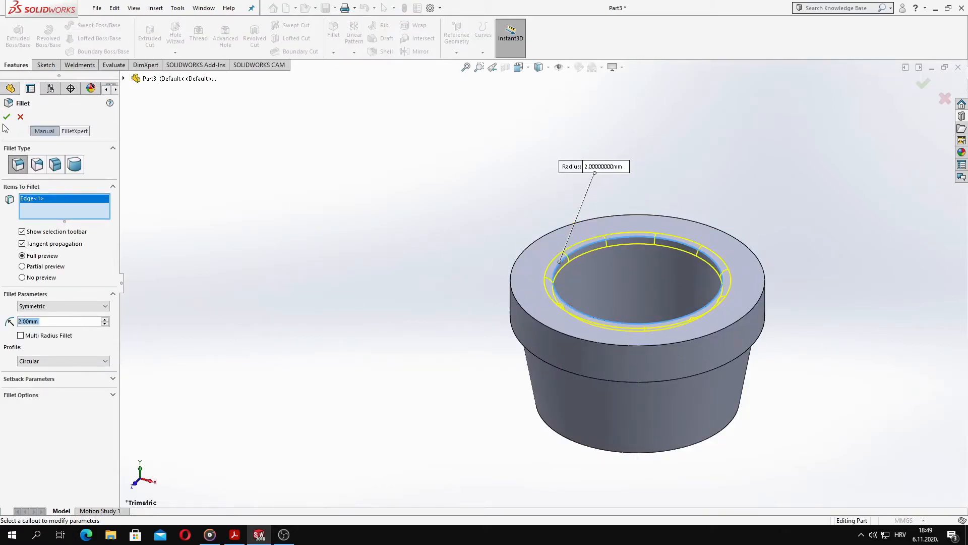
pyautogui.click(6, 118)
# Create a reference plane tangent to the tapered outer face and perpendicular to the Front Plane
pyautogui.scroll(4, 455, 231)
pyautogui.moveTo(605, 280)
pyautogui.mouseDown(button='middle')
pyautogui.moveTo(705, 290)
pyautogui.moveTo(638, 313)
pyautogui.moveTo(670, 296)
pyautogui.mouseUp(button='middle')
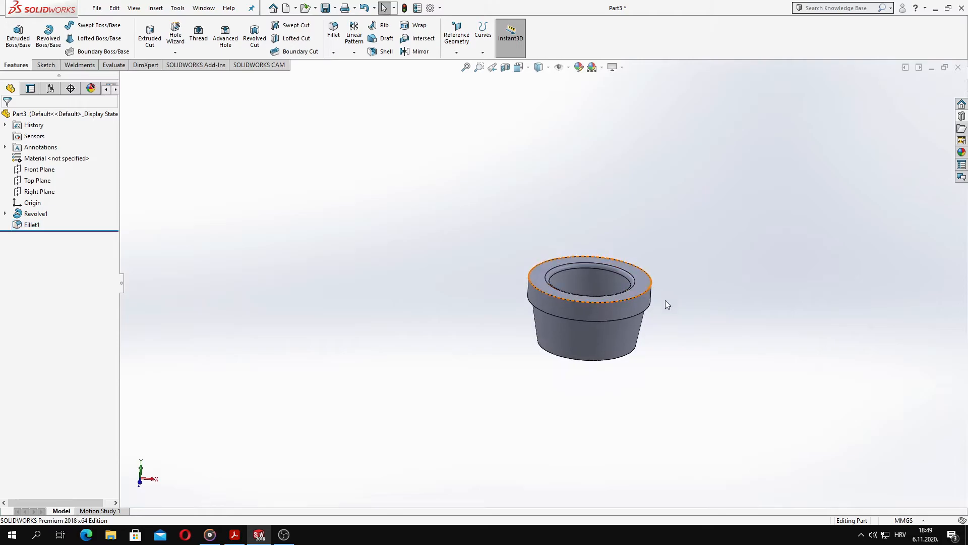
pyautogui.click(610, 341)
pyautogui.click(454, 48)
pyautogui.click(461, 66)
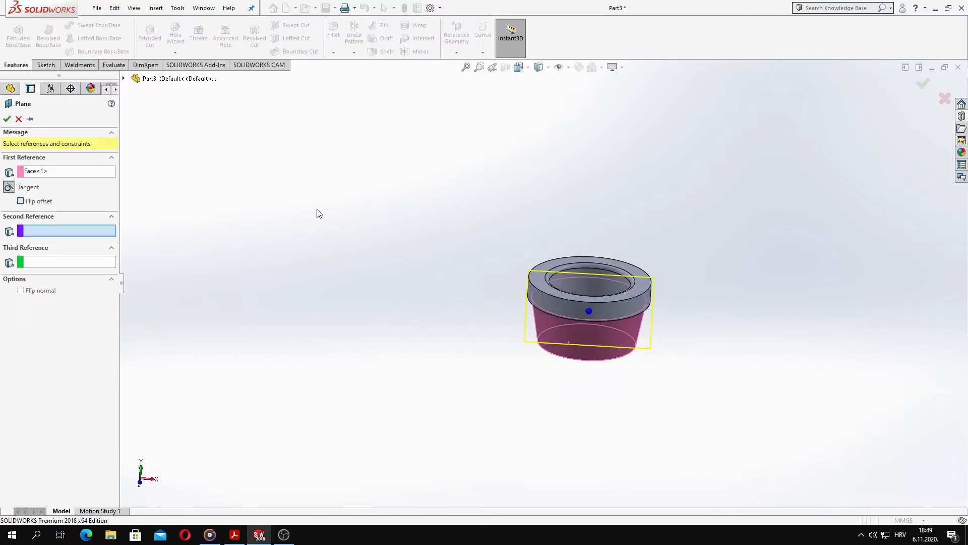
pyautogui.click(165, 135)
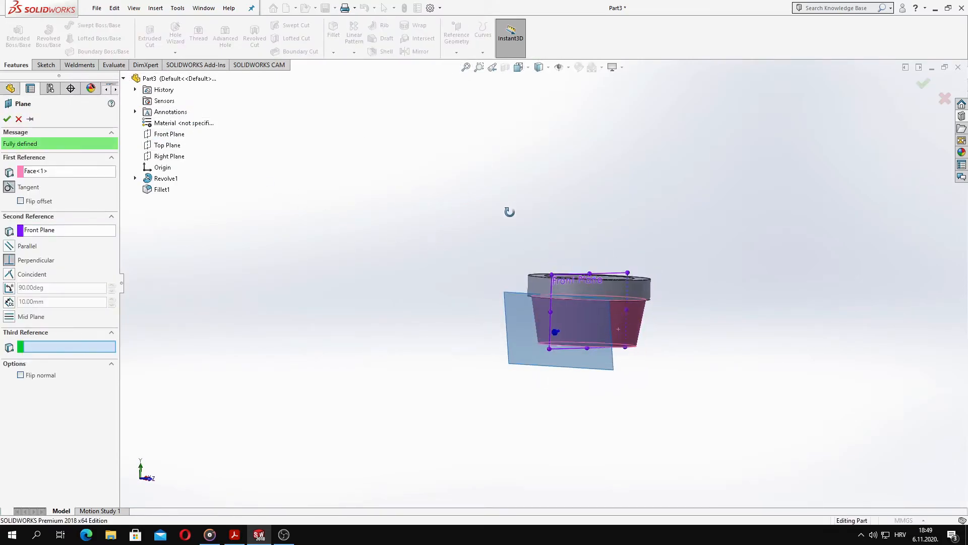
pyautogui.click(7, 119)
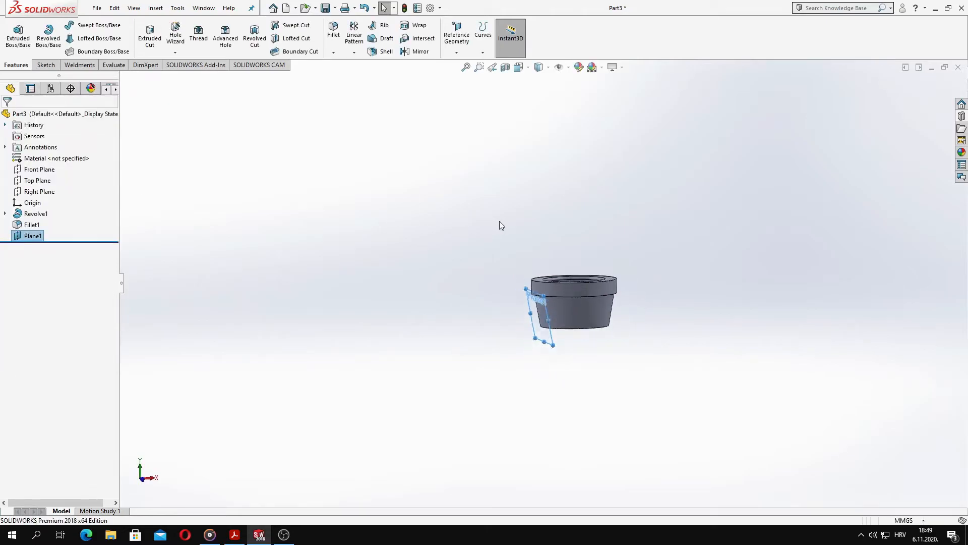
pyautogui.rightClick(42, 238)
pyautogui.click(68, 224)
pyautogui.press('space')
pyautogui.click(482, 334)
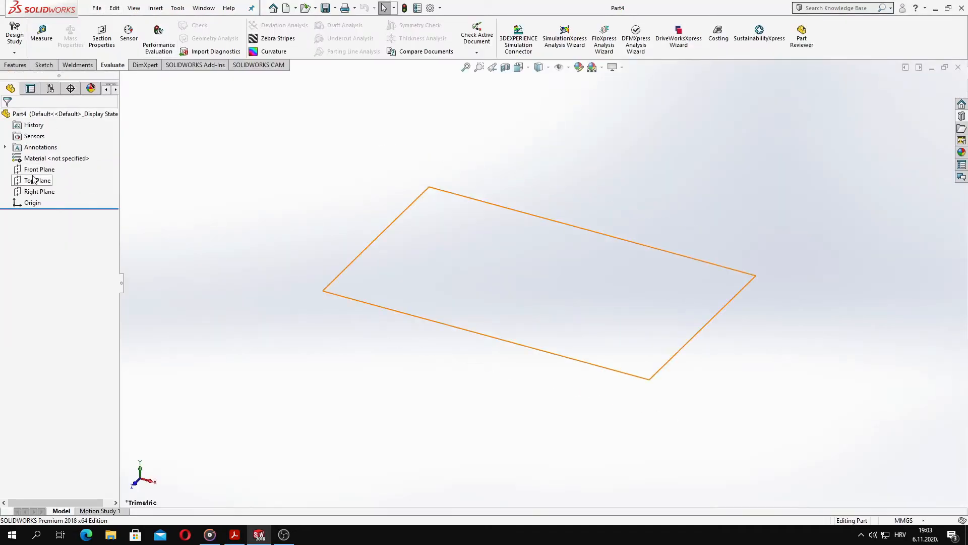
# Open a sketch on the new part's Top Plane and draw a circle about 46 mm in diameter centered on the origin
pyautogui.click(36, 171)
pyautogui.click(38, 180)
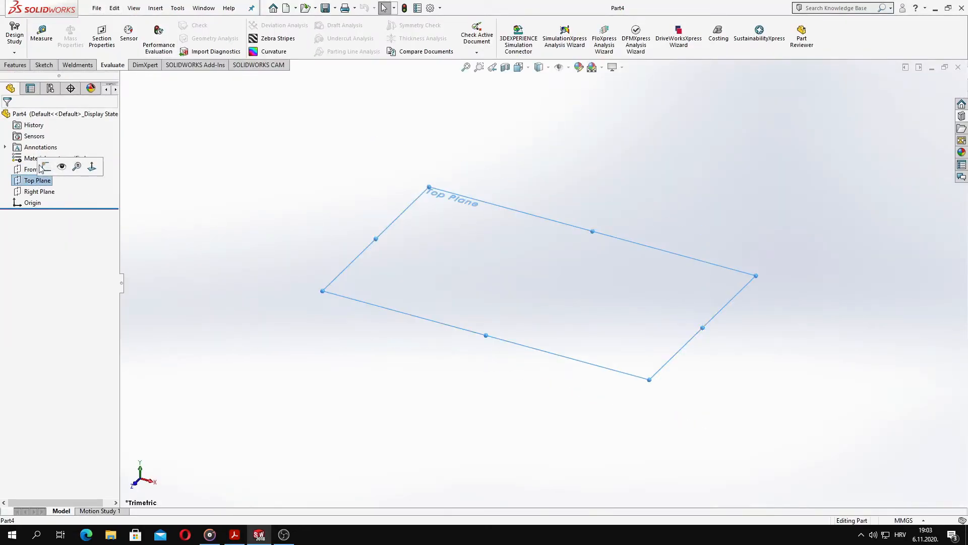
pyautogui.click(47, 164)
pyautogui.click(86, 25)
pyautogui.click(542, 284)
pyautogui.click(569, 320)
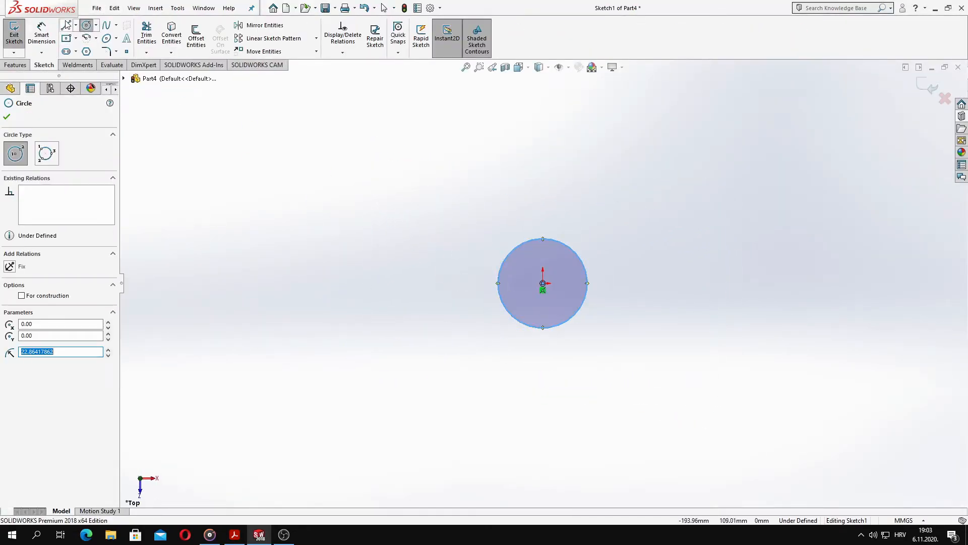
# Set the circle's diameter to 11 mm
pyautogui.click(41, 35)
pyautogui.click(543, 329)
pyautogui.click(539, 400)
pyautogui.write('11')
pyautogui.press('Return')
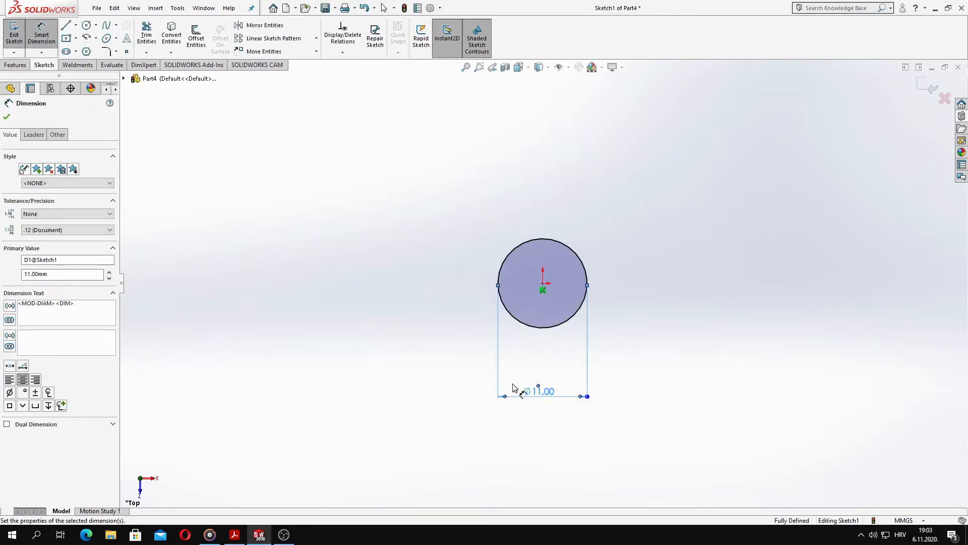
pyautogui.click(7, 115)
# Extrude the circle 14 mm into a solid cylinder
pyautogui.click(15, 65)
pyautogui.click(18, 35)
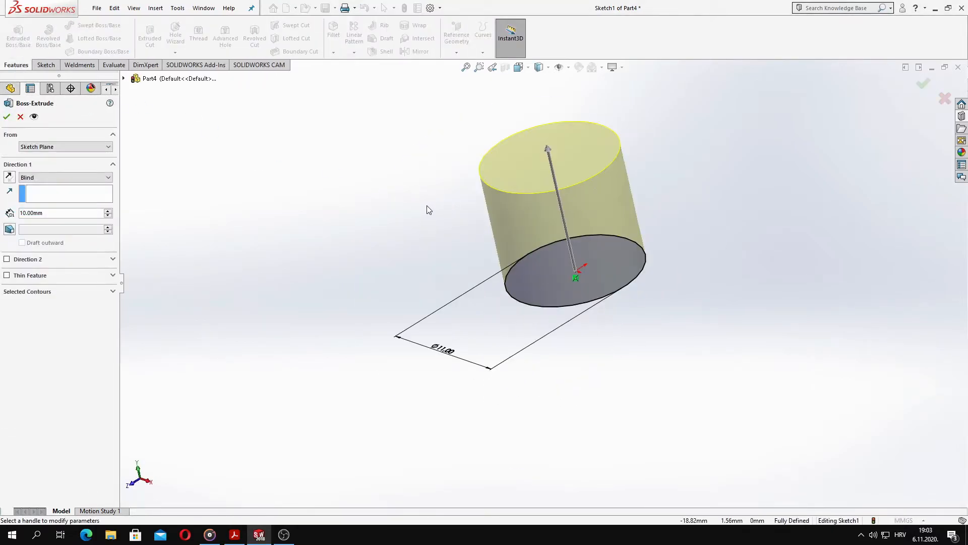
pyautogui.scroll(4, 42, 212)
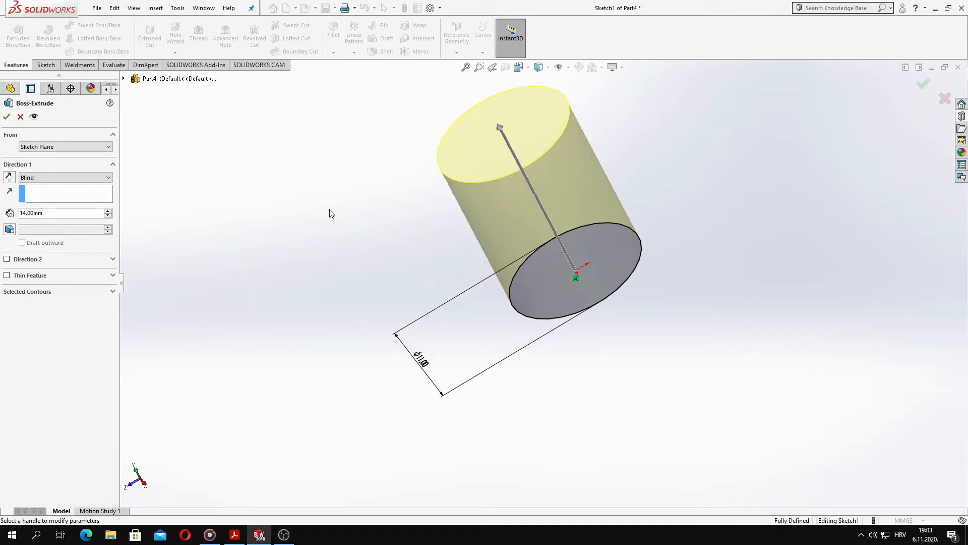
pyautogui.click(6, 117)
pyautogui.moveTo(397, 221); pyautogui.dragTo(384, 328, button='middle')
pyautogui.click(384, 329)
# Create a reference plane tangent to the cylinder's side face and perpendicular to the Front Plane
pyautogui.keyDown('ctrl'); pyautogui.moveTo(586, 124); pyautogui.dragTo(566, 210, button='middle'); pyautogui.keyUp('ctrl')
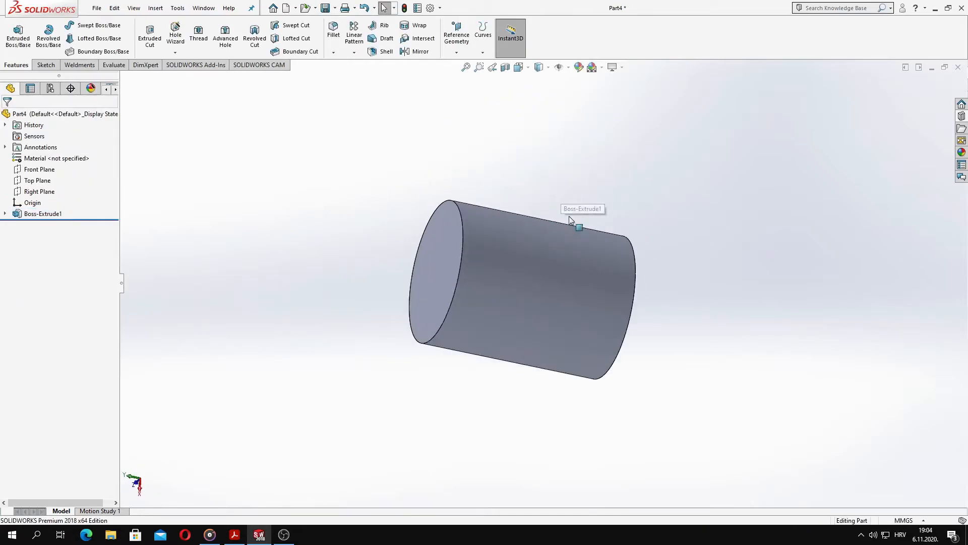
pyautogui.scroll(1, 543, 278)
pyautogui.click(543, 277)
pyautogui.click(459, 52)
pyautogui.click(469, 67)
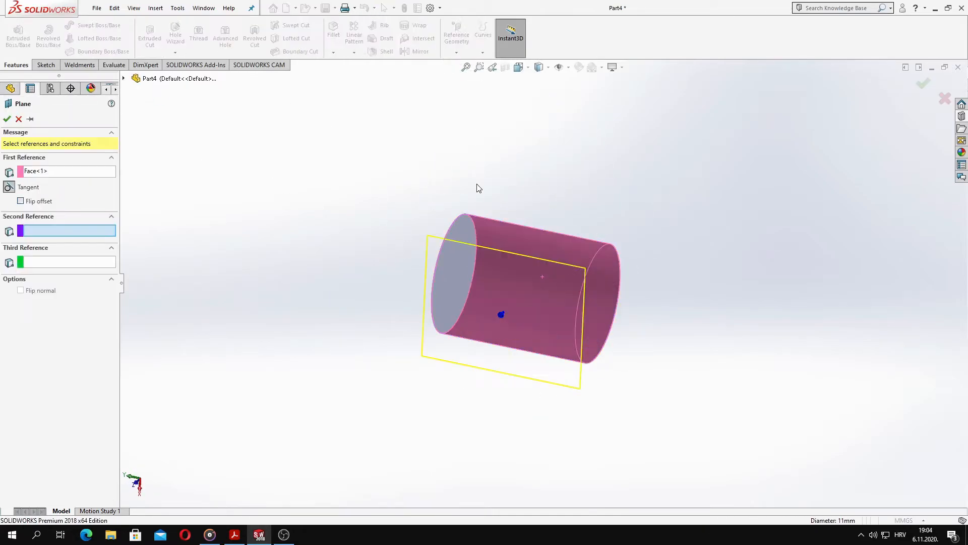
pyautogui.click(165, 145)
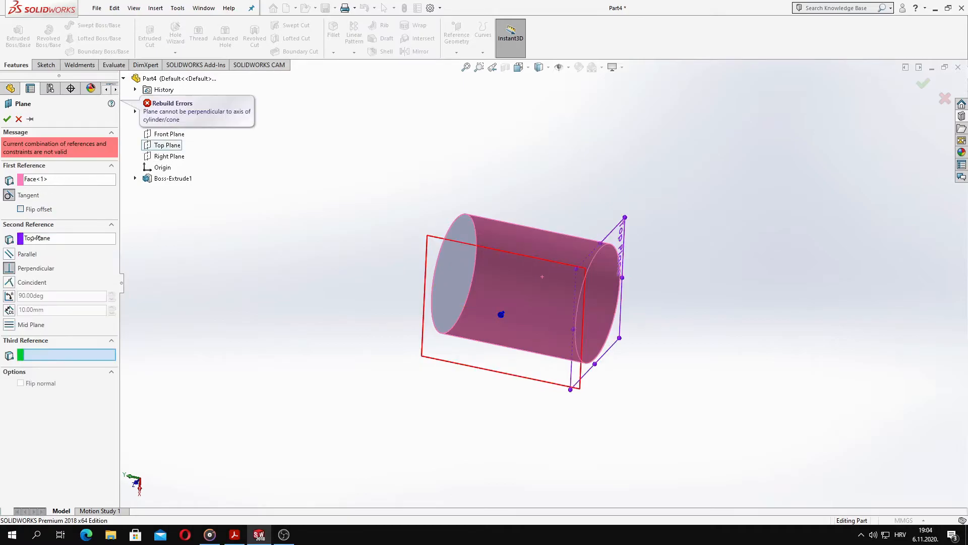
pyautogui.click(36, 238)
pyautogui.press('Delete')
pyautogui.click(168, 135)
pyautogui.moveTo(373, 222); pyautogui.dragTo(449, 186, button='middle')
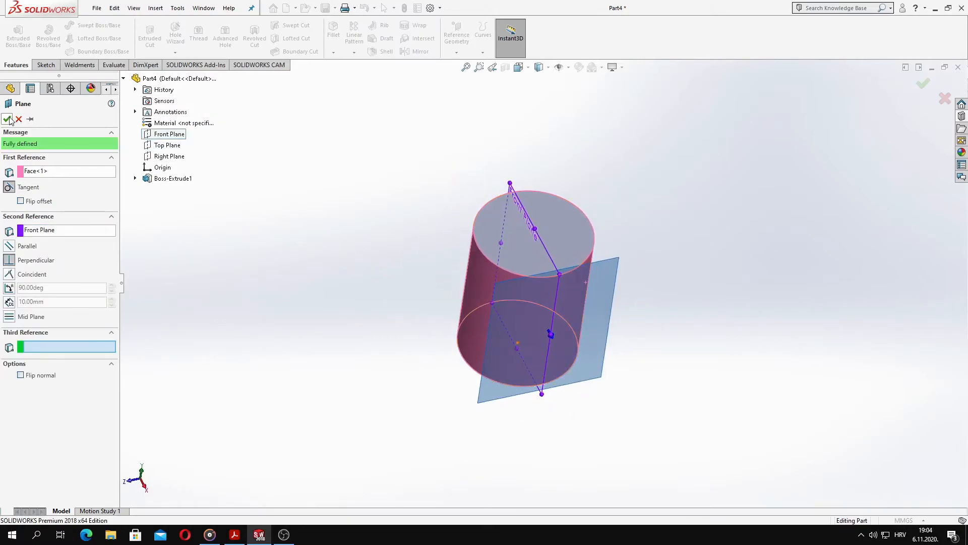
pyautogui.click(9, 119)
# Hide the tangent reference plane and switch the cylinder to a standard view orientation
pyautogui.moveTo(428, 237); pyautogui.dragTo(466, 239, button='middle')
pyautogui.rightClick(23, 225)
pyautogui.click(43, 211)
pyautogui.scroll(1, 309, 232)
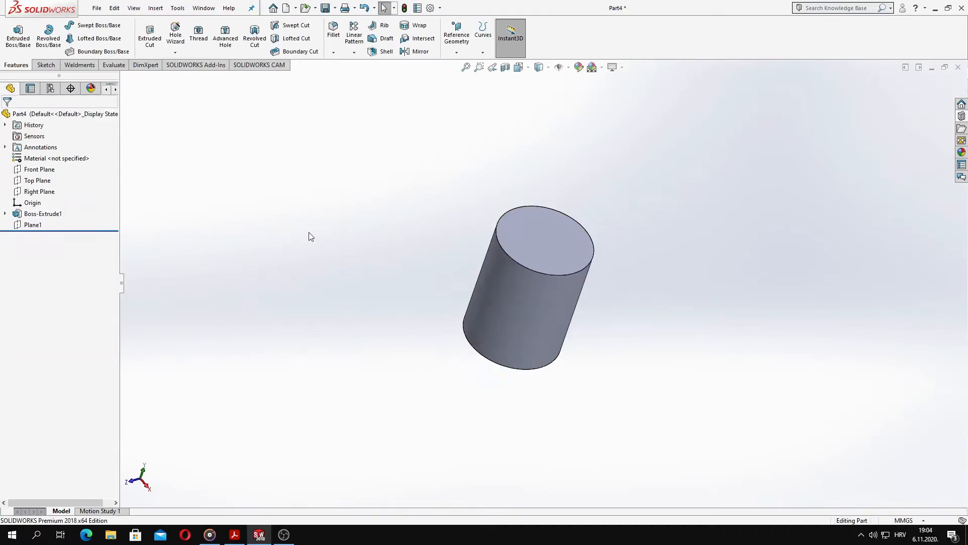
pyautogui.press('space')
pyautogui.click(523, 328)
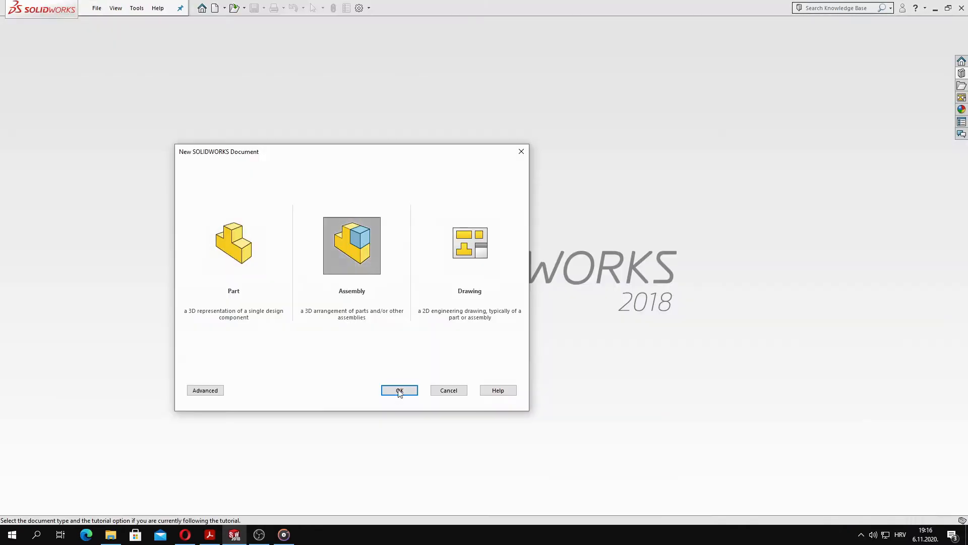
# Create a new assembly and load the Roller, Outer ring and Inner ring part files for insertion
pyautogui.click(399, 390)
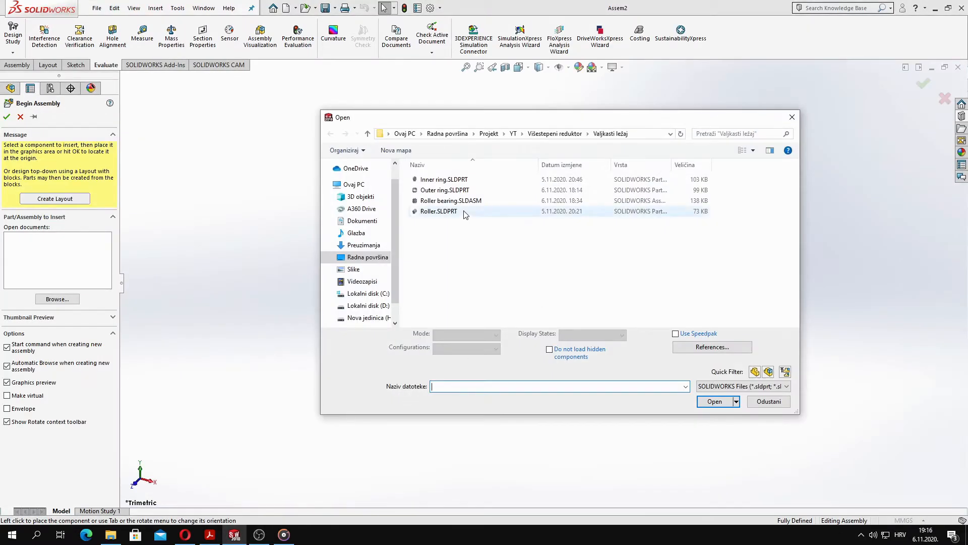
pyautogui.click(464, 212)
pyautogui.keyDown('ctrl'); pyautogui.click(465, 191); pyautogui.keyUp('ctrl')
pyautogui.keyDown('ctrl'); pyautogui.click(465, 180); pyautogui.keyUp('ctrl')
pyautogui.click(713, 402)
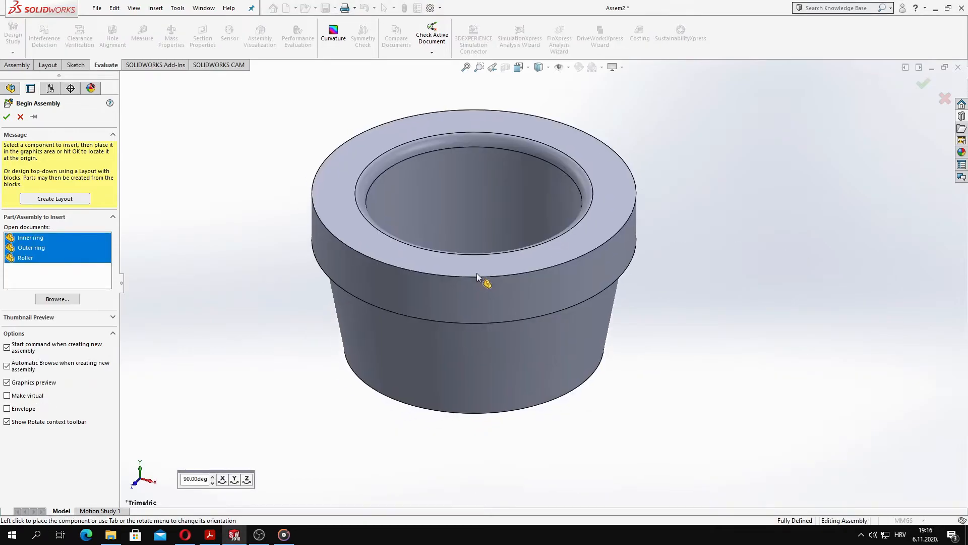
# Place the inner ring, outer ring and roller side by side in the assembly, with the inner ring in the middle
pyautogui.click(475, 270)
pyautogui.click(700, 274)
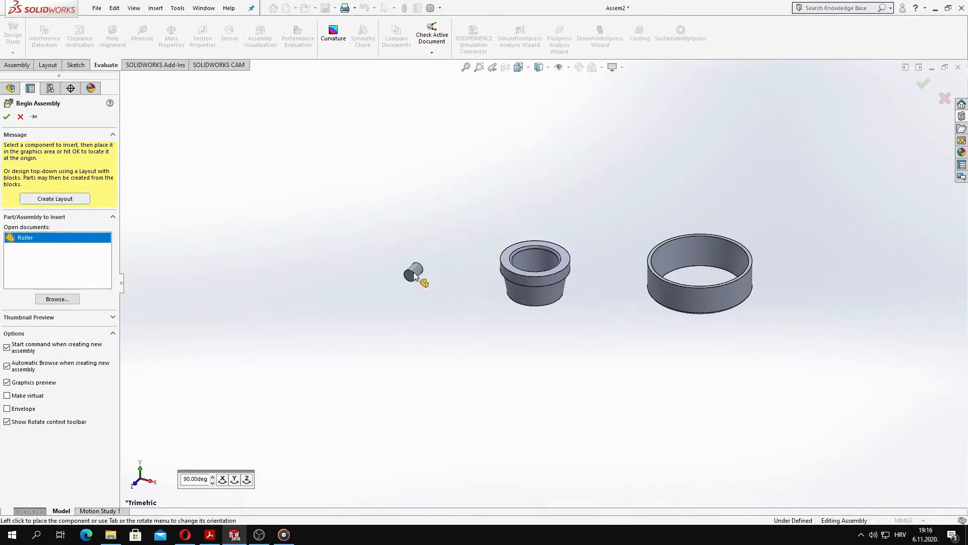
pyautogui.click(415, 275)
pyautogui.click(552, 283)
pyautogui.click(580, 298)
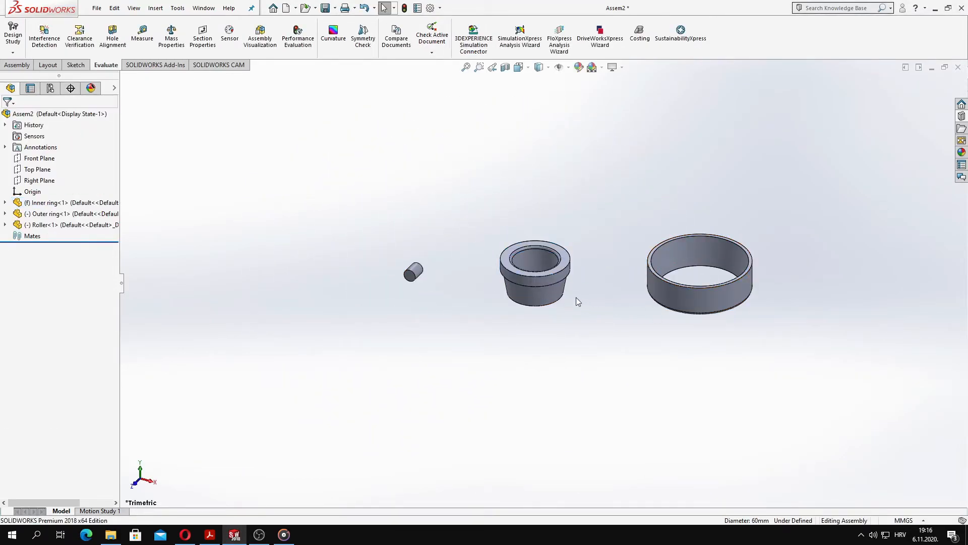
pyautogui.press('f')
# Add a coincident mate between Plane1 of the inner ring and Plane1 of the roller
pyautogui.click(17, 64)
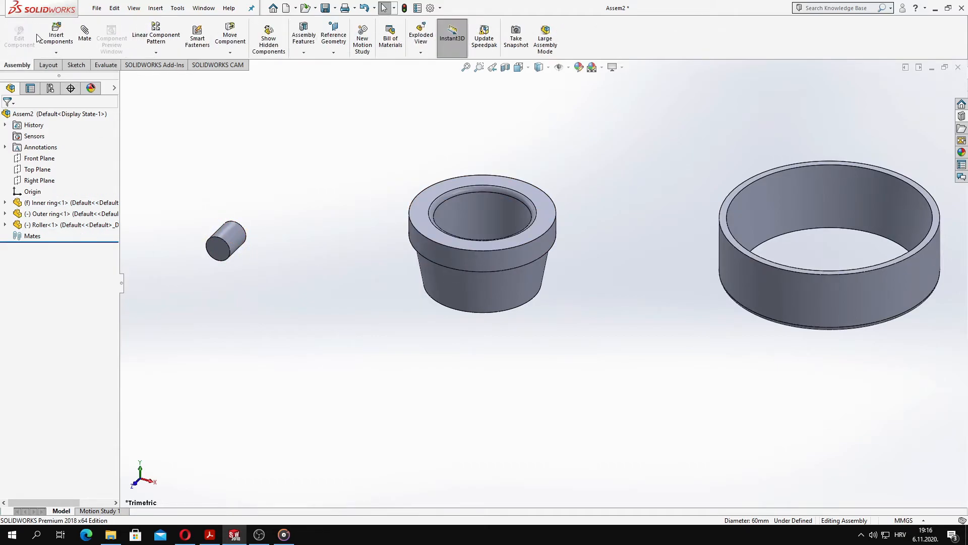
pyautogui.click(135, 167)
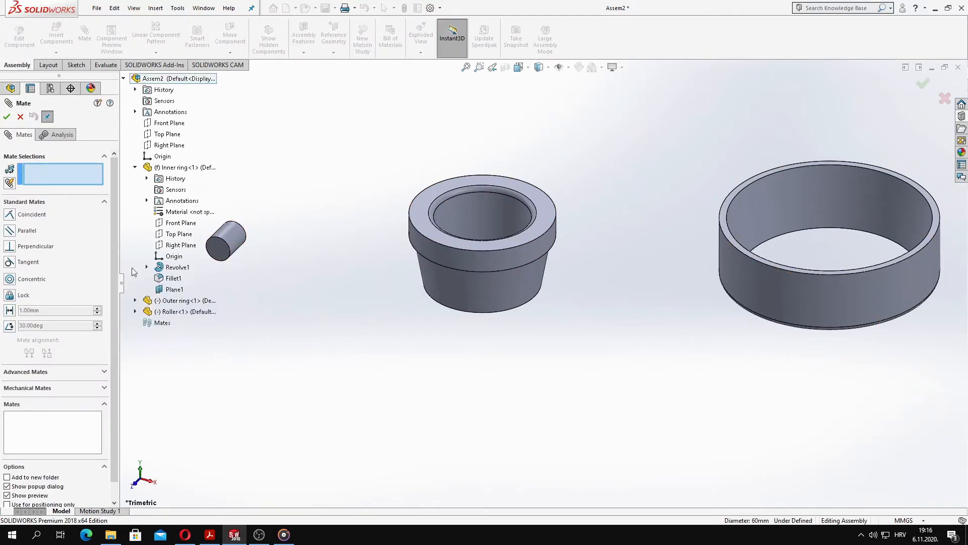
pyautogui.click(135, 311)
pyautogui.click(174, 289)
pyautogui.click(174, 423)
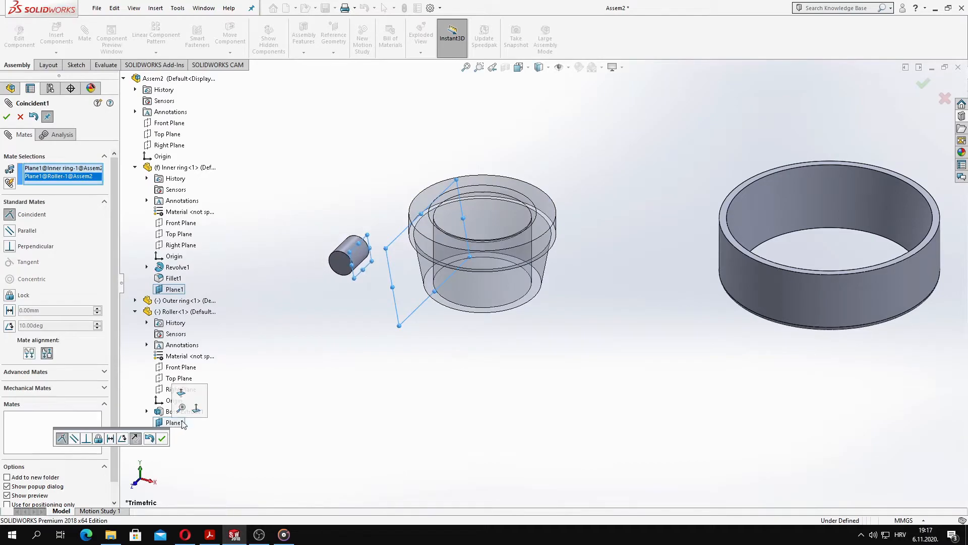
pyautogui.click(7, 117)
pyautogui.moveTo(292, 167); pyautogui.dragTo(406, 189, button='middle')
pyautogui.click(7, 118)
# Reorient the roller within its mated tangent plane using Rotate Component
pyautogui.click(241, 54)
pyautogui.click(247, 77)
pyautogui.moveTo(549, 302); pyautogui.dragTo(600, 328, button='middle')
pyautogui.scroll(-3, 620, 328)
pyautogui.moveTo(595, 331); pyautogui.dragTo(584, 241)
pyautogui.moveTo(639, 201); pyautogui.dragTo(659, 337)
pyautogui.moveTo(673, 332); pyautogui.dragTo(713, 335, button='middle')
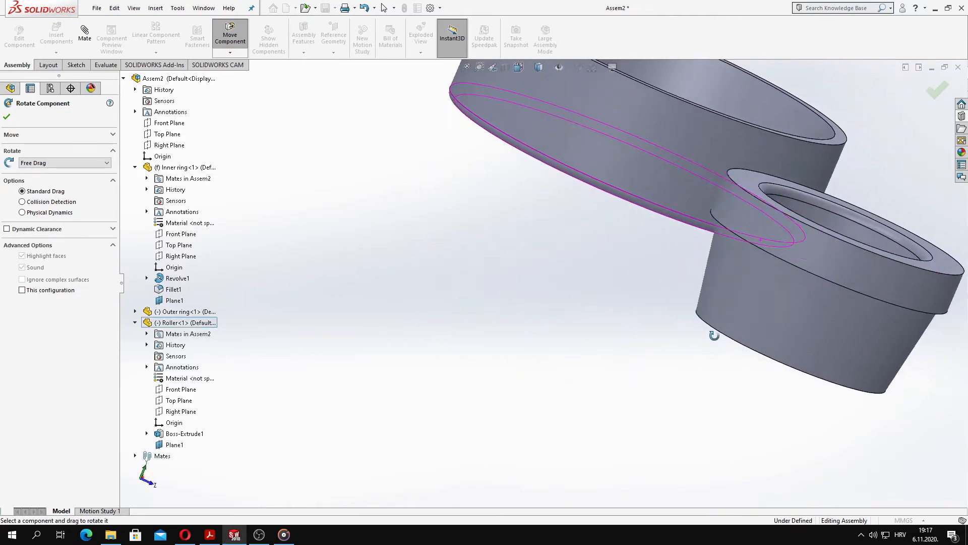
pyautogui.scroll(5, 726, 343)
pyautogui.click(7, 117)
# Move the roller against the inner ring's tapered outer face, just below the flange
pyautogui.moveTo(732, 319); pyautogui.dragTo(693, 325)
pyautogui.moveTo(693, 325); pyautogui.dragTo(682, 257, button='middle')
pyautogui.scroll(-5, 760, 368)
pyautogui.moveTo(756, 240); pyautogui.dragTo(737, 237, button='middle')
pyautogui.moveTo(681, 227); pyautogui.dragTo(545, 217)
pyautogui.moveTo(544, 268); pyautogui.dragTo(617, 262, button='middle')
pyautogui.scroll(-5, 527, 207)
pyautogui.scroll(2, 535, 222)
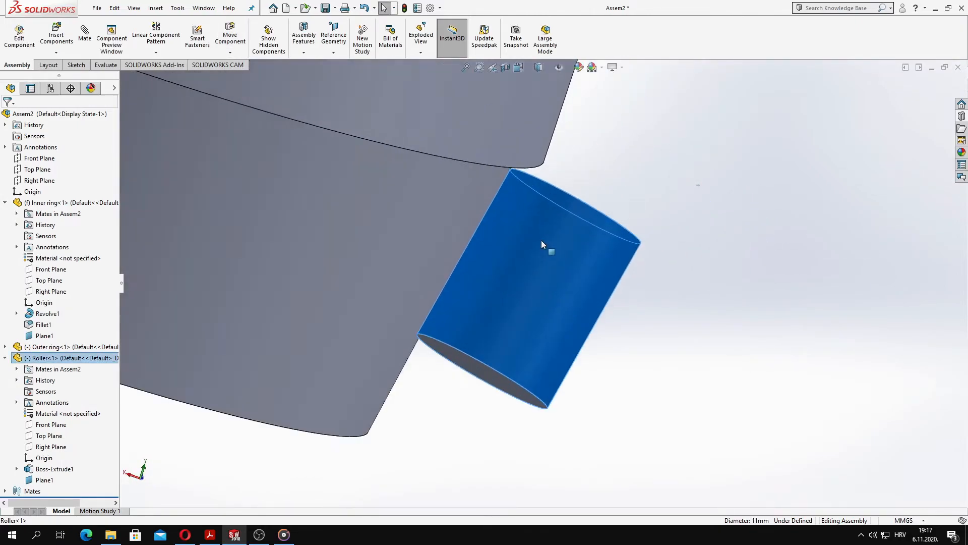
pyautogui.scroll(-2, 541, 247)
pyautogui.scroll(5, 550, 255)
pyautogui.moveTo(550, 309); pyautogui.dragTo(555, 303)
# Adjust the roller's orientation on the tapered face with Rotate Component so its axis follows the taper
pyautogui.moveTo(556, 302); pyautogui.dragTo(453, 270, button='middle')
pyautogui.click(231, 53)
pyautogui.click(244, 77)
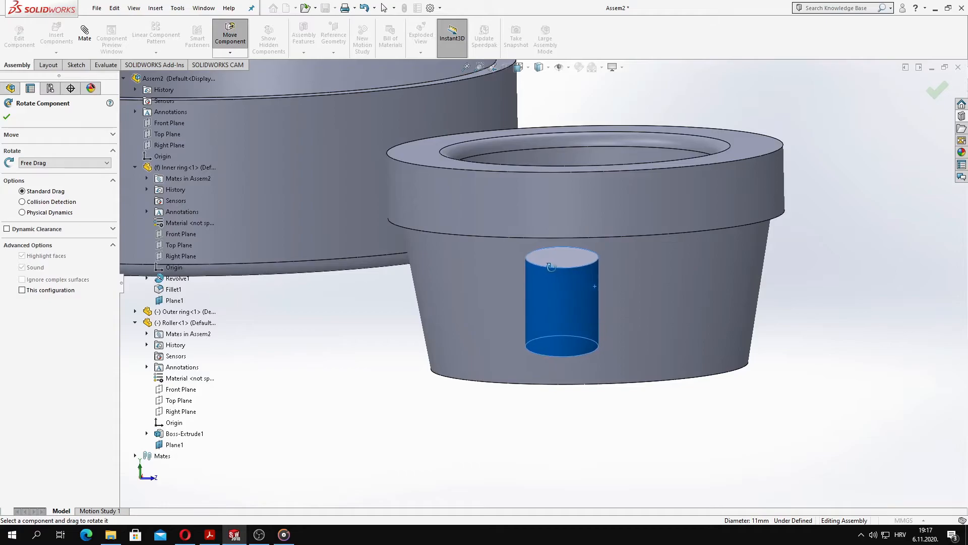
pyautogui.scroll(4, 551, 282)
pyautogui.moveTo(605, 290); pyautogui.dragTo(600, 264, button='middle')
pyautogui.scroll(-5, 597, 261)
pyautogui.moveTo(594, 259); pyautogui.dragTo(593, 295, button='middle')
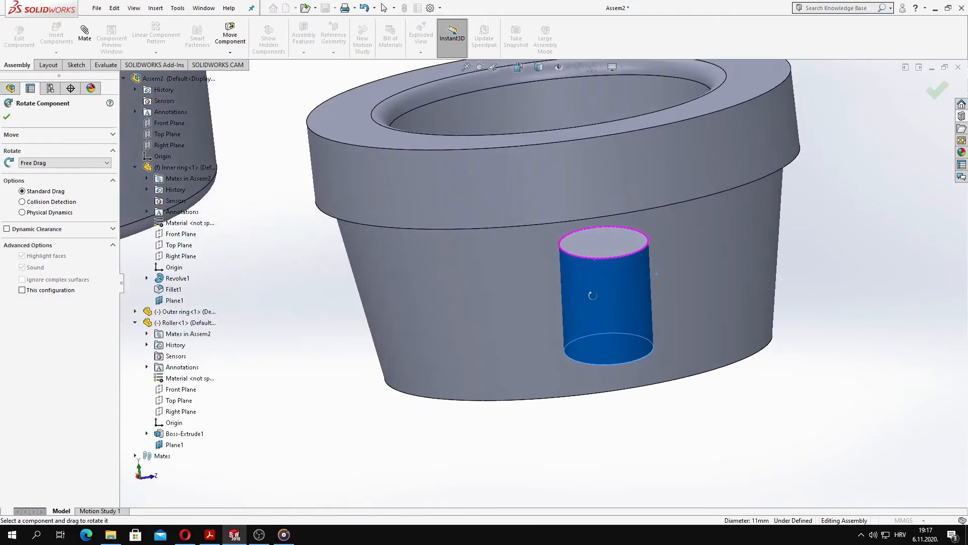
pyautogui.scroll(3, 593, 296)
pyautogui.click(6, 117)
pyautogui.click(85, 33)
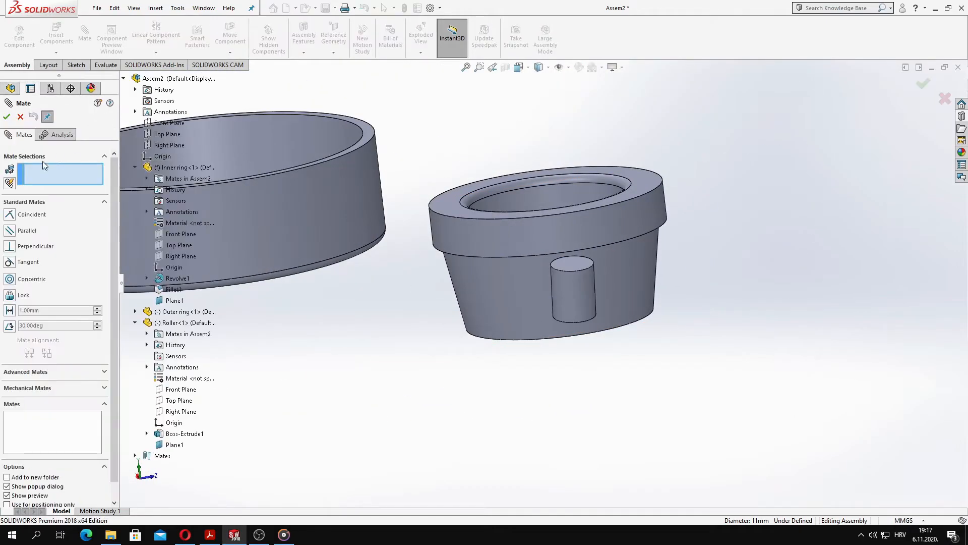
pyautogui.click(170, 145)
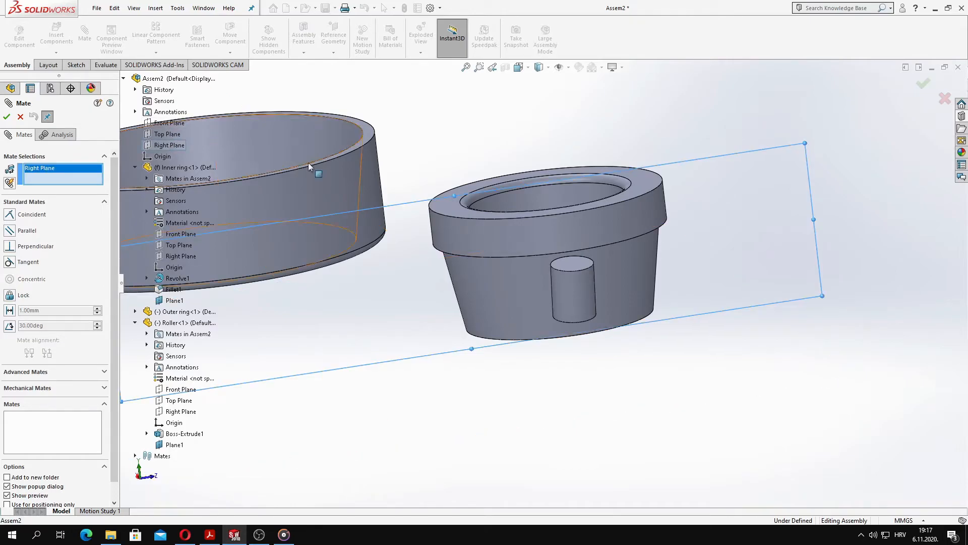
pyautogui.click(20, 117)
# Add a coincident mate between the inner ring's Front Plane and the roller's Top Plane
pyautogui.click(51, 437)
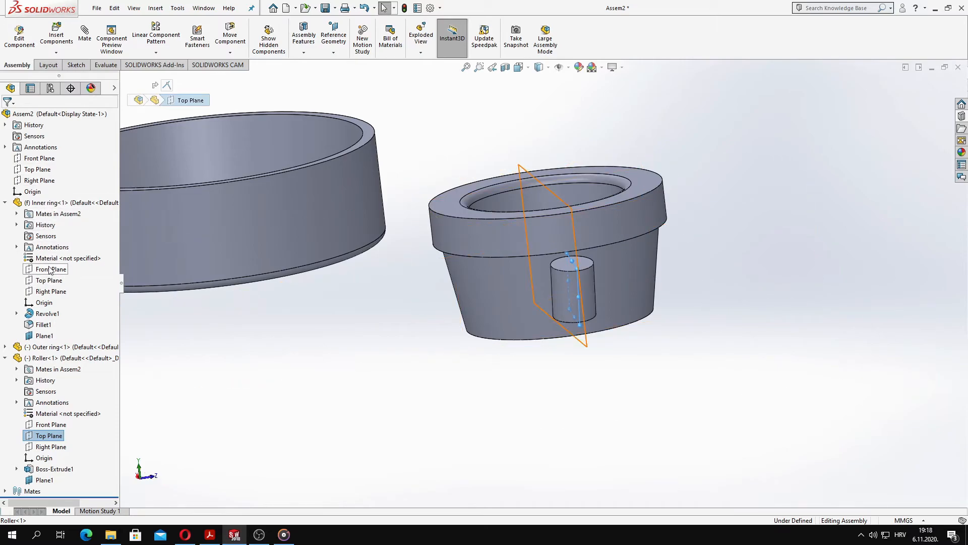
pyautogui.click(58, 238)
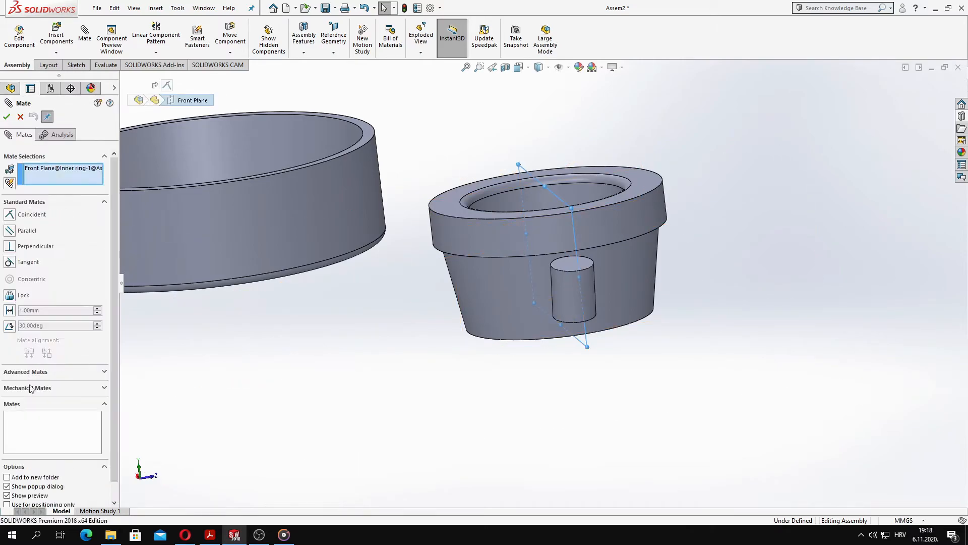
pyautogui.click(176, 401)
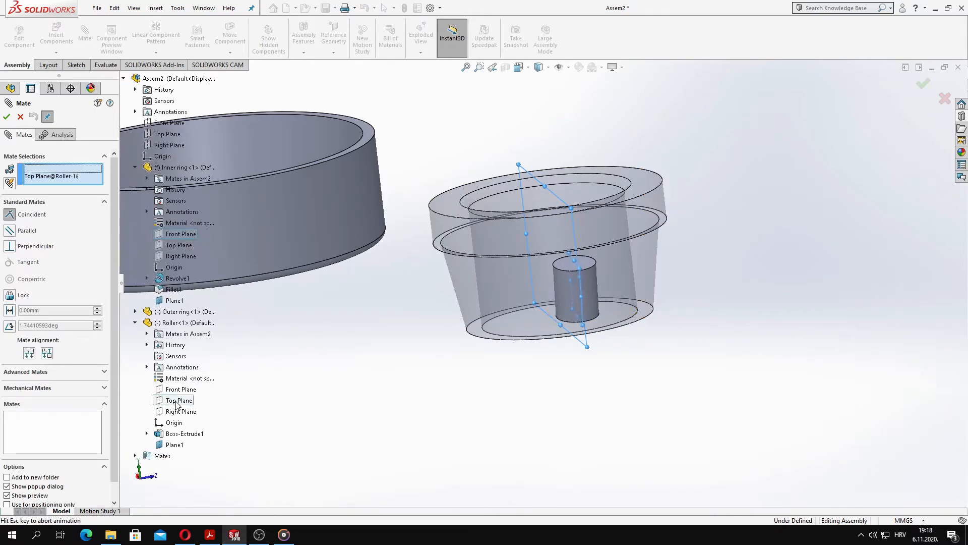
pyautogui.click(164, 415)
pyautogui.moveTo(596, 252); pyautogui.dragTo(663, 246, button='middle')
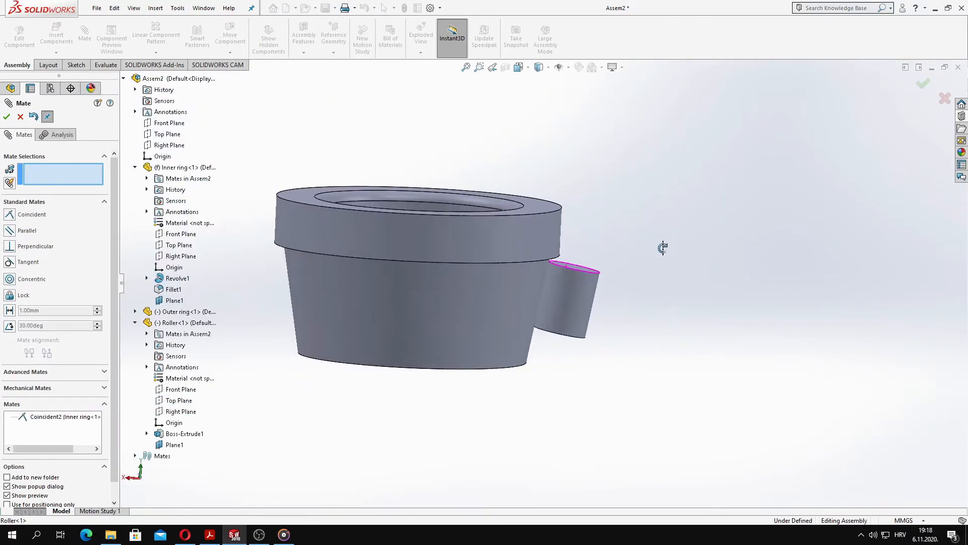
pyautogui.scroll(-5, 578, 279)
pyautogui.moveTo(570, 281); pyautogui.dragTo(480, 308, button='middle')
pyautogui.scroll(6, 558, 301)
pyautogui.scroll(3, 479, 308)
pyautogui.click(7, 117)
# Circular-pattern the roller around the inner ring's tapered face with 14 equally spaced instances over 360 degrees
pyautogui.scroll(-1, 528, 253)
pyautogui.click(156, 53)
pyautogui.click(191, 78)
pyautogui.scroll(-4, 487, 379)
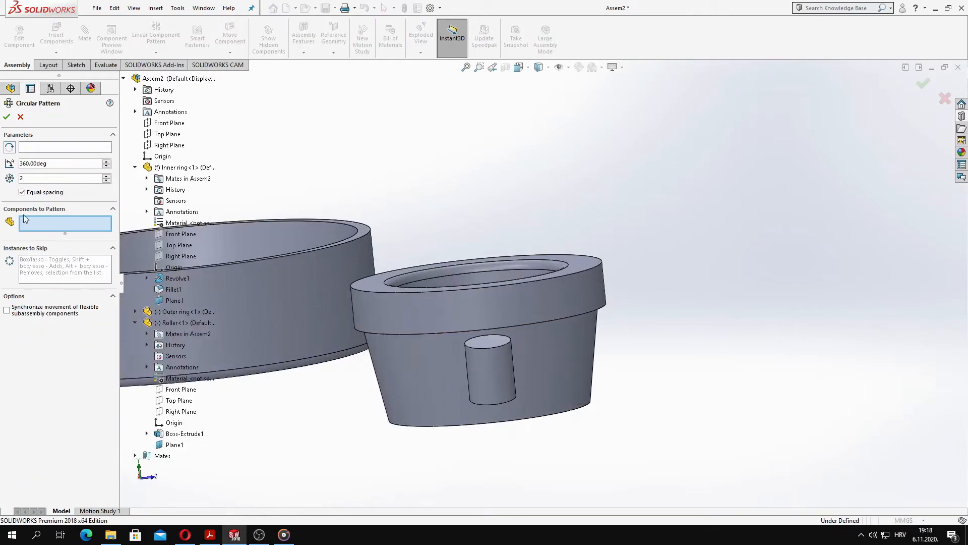
pyautogui.click(477, 374)
pyautogui.click(566, 363)
pyautogui.moveTo(655, 390); pyautogui.dragTo(726, 379, button='middle')
pyautogui.scroll(4, 711, 380)
pyautogui.write('14')
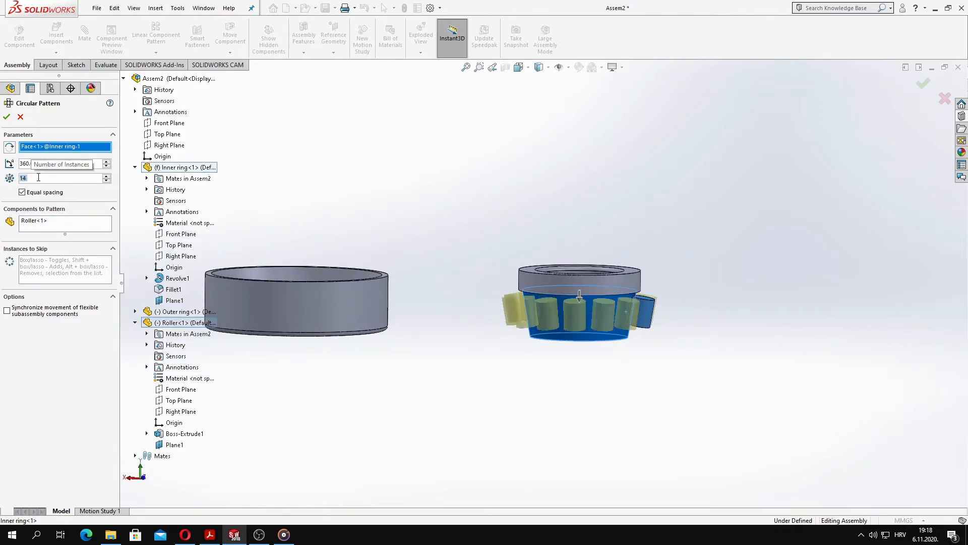
pyautogui.moveTo(706, 286); pyautogui.dragTo(443, 334, button='middle')
pyautogui.click(7, 118)
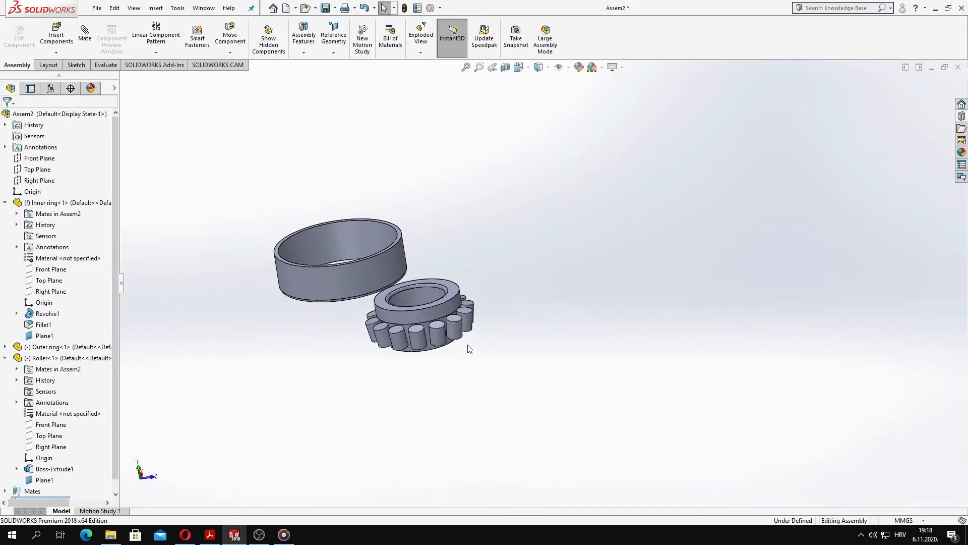
# Fix the original patterned roller component in place
pyautogui.rightClick(442, 335)
pyautogui.click(259, 372)
pyautogui.rightClick(36, 203)
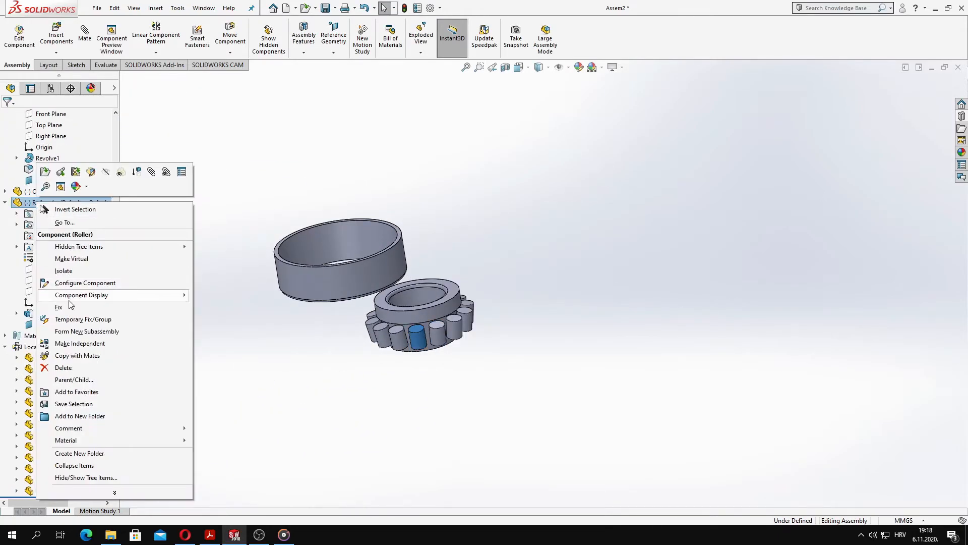
pyautogui.click(68, 305)
pyautogui.scroll(-4, 444, 355)
pyautogui.moveTo(446, 356); pyautogui.dragTo(538, 341, button='middle')
pyautogui.scroll(4, 537, 339)
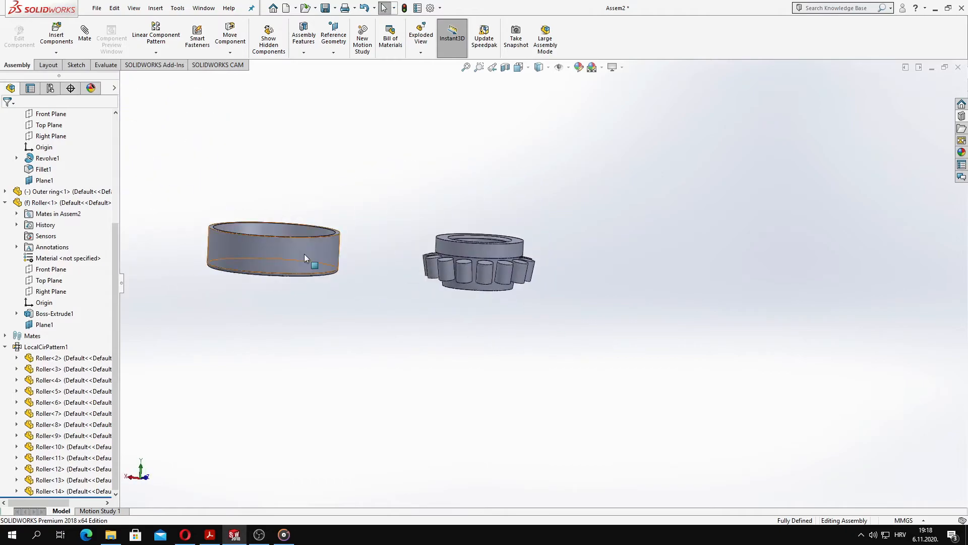
# Add a concentric mate between the outer ring and the inner ring's bore
pyautogui.moveTo(304, 254); pyautogui.dragTo(276, 210, button='middle')
pyautogui.click(275, 210)
pyautogui.click(84, 32)
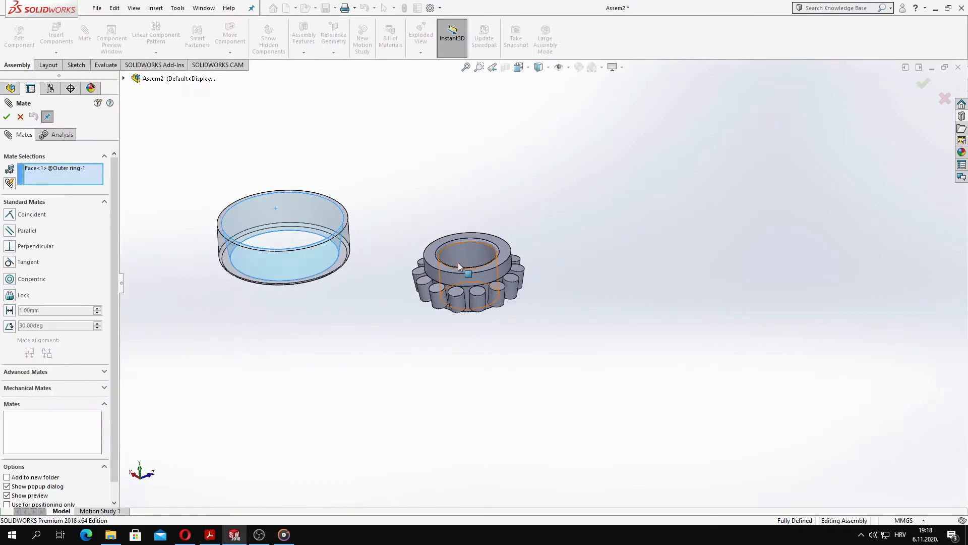
pyautogui.rightClick(49, 170)
pyautogui.click(63, 186)
pyautogui.click(264, 266)
pyautogui.click(479, 256)
pyautogui.rightClick(564, 296)
# Add a 0.75 mm distance mate between the bottom end faces of the inner and outer rings
pyautogui.moveTo(567, 301); pyautogui.dragTo(572, 228, button='middle')
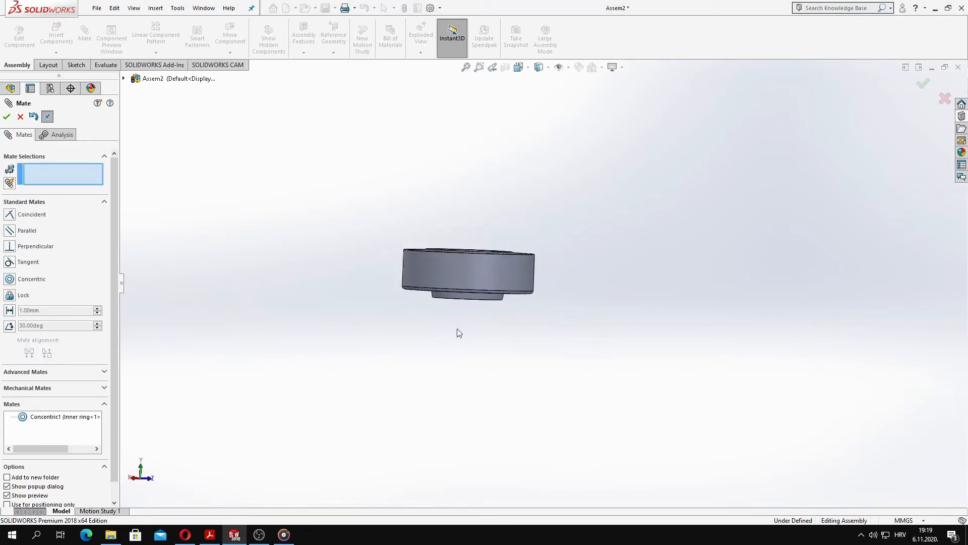
pyautogui.scroll(-6, 401, 346)
pyautogui.moveTo(564, 290); pyautogui.dragTo(563, 231, button='middle')
pyautogui.click(555, 154)
pyautogui.scroll(4, 545, 167)
pyautogui.scroll(-5, 469, 201)
pyautogui.click(481, 232)
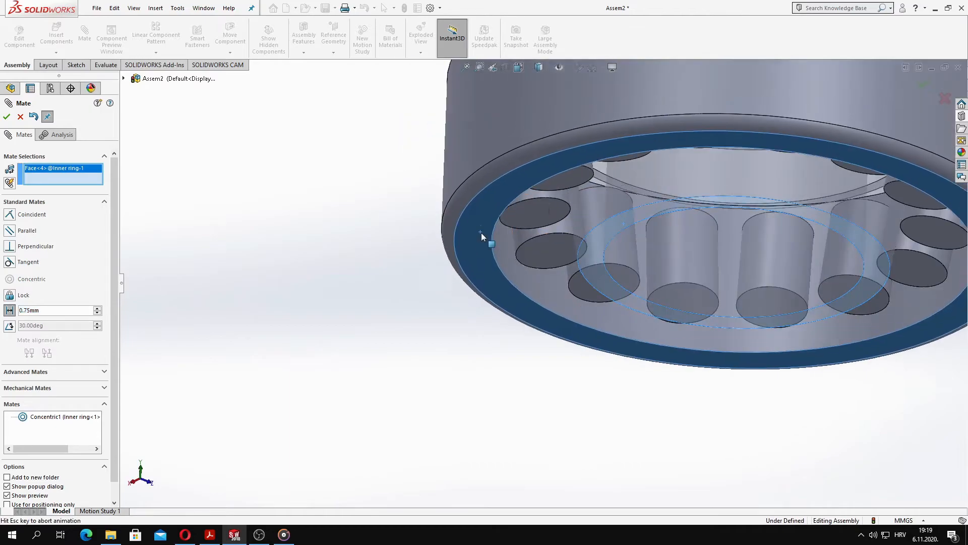
pyautogui.rightClick(623, 243)
# Finish mating and inspect the assembled roller bearing from standard view orientations
pyautogui.scroll(5, 625, 239)
pyautogui.moveTo(625, 239); pyautogui.dragTo(744, 355, button='middle')
pyautogui.press('space')
pyautogui.click(484, 339)
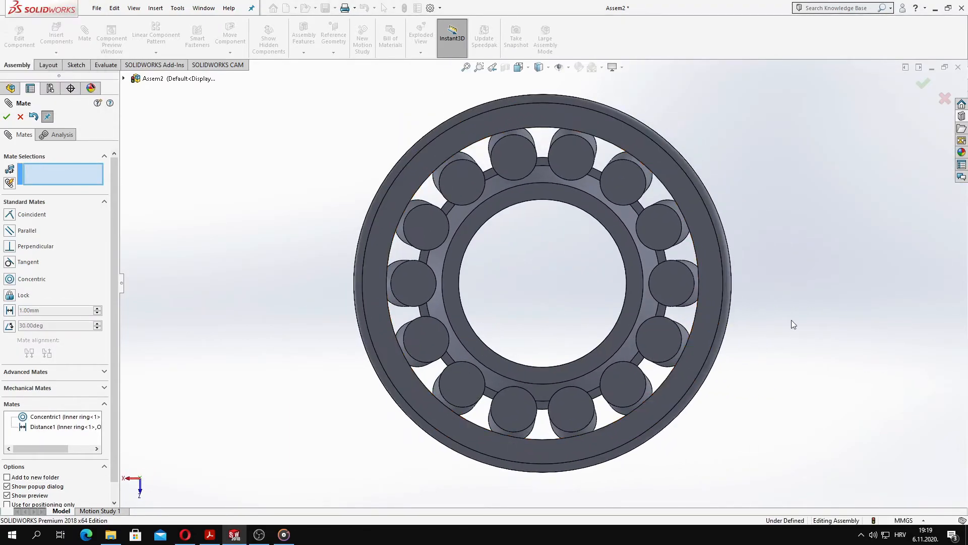
pyautogui.press('Escape')
pyautogui.press('space')
pyautogui.click(598, 284)
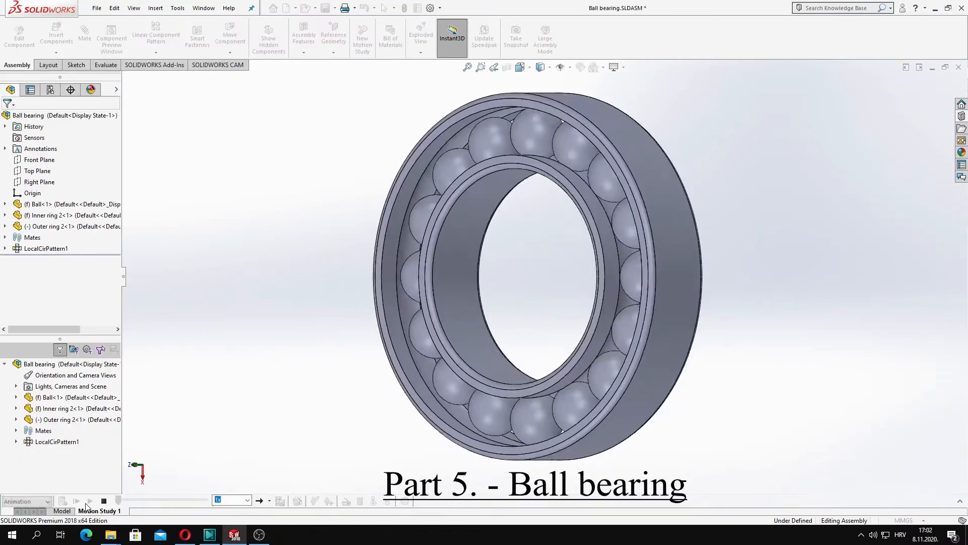
# Play the motion study of the Ball bearing assembly
pyautogui.click(89, 500)
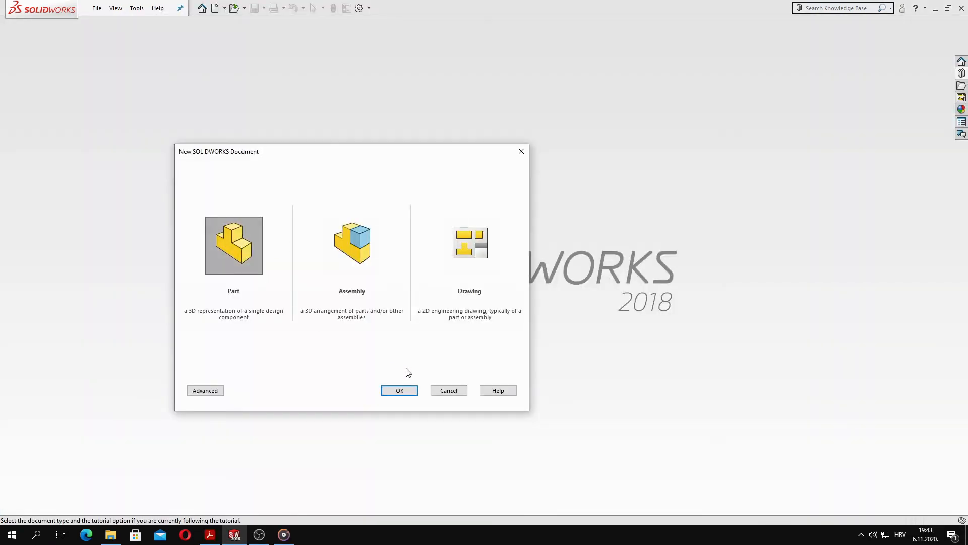
# Create a new part document
pyautogui.press('Return')
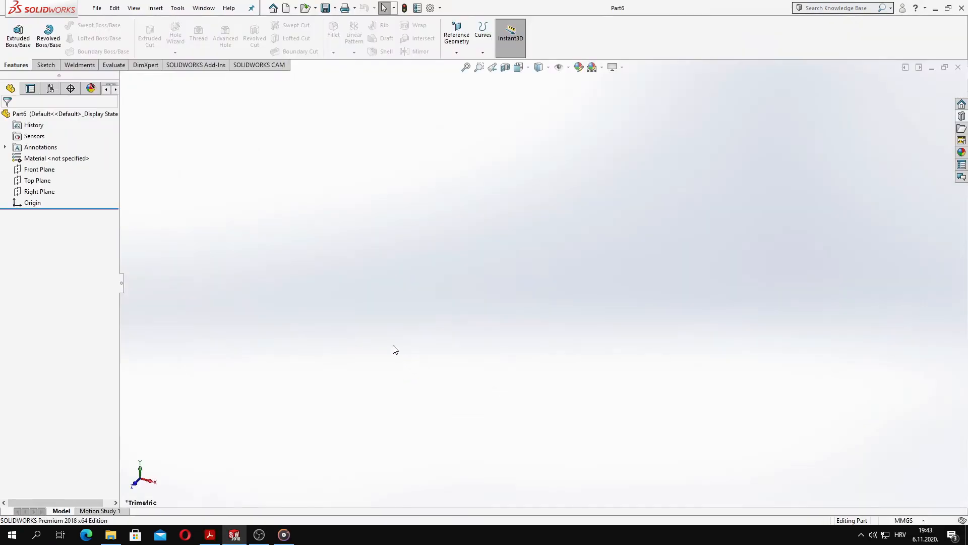
# Start a sketch on the Front Plane and draw a vertical line about 26 mm long with its midpoint on the origin
pyautogui.click(54, 170)
pyautogui.click(68, 159)
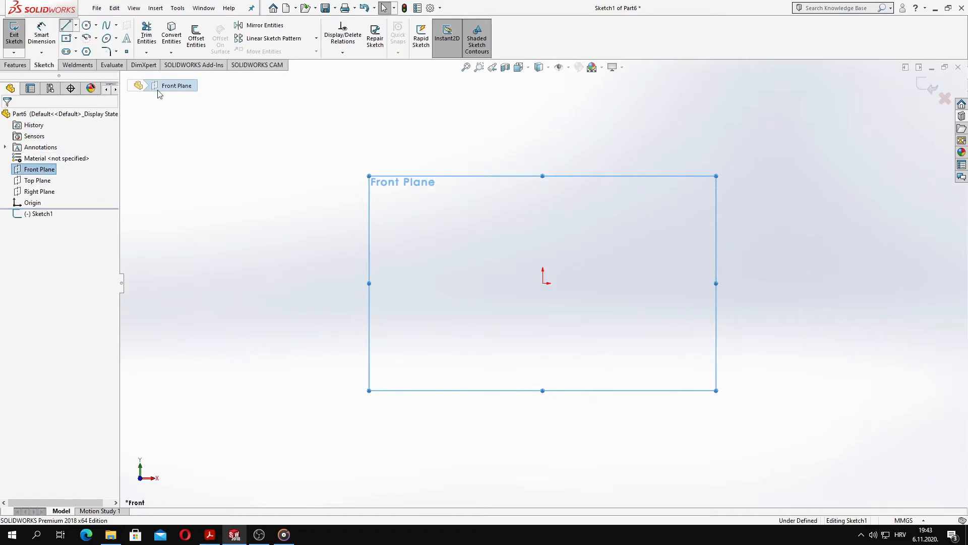
pyautogui.click(66, 25)
pyautogui.click(543, 253)
pyautogui.click(543, 307)
pyautogui.press('Escape')
pyautogui.click(543, 285)
pyautogui.keyDown('ctrl'); pyautogui.click(543, 283); pyautogui.keyUp('ctrl')
pyautogui.click(40, 288)
# Complete a rectangle about 99 mm wide to the left of the vertical line, with horizontal sides from its endpoints
pyautogui.click(66, 26)
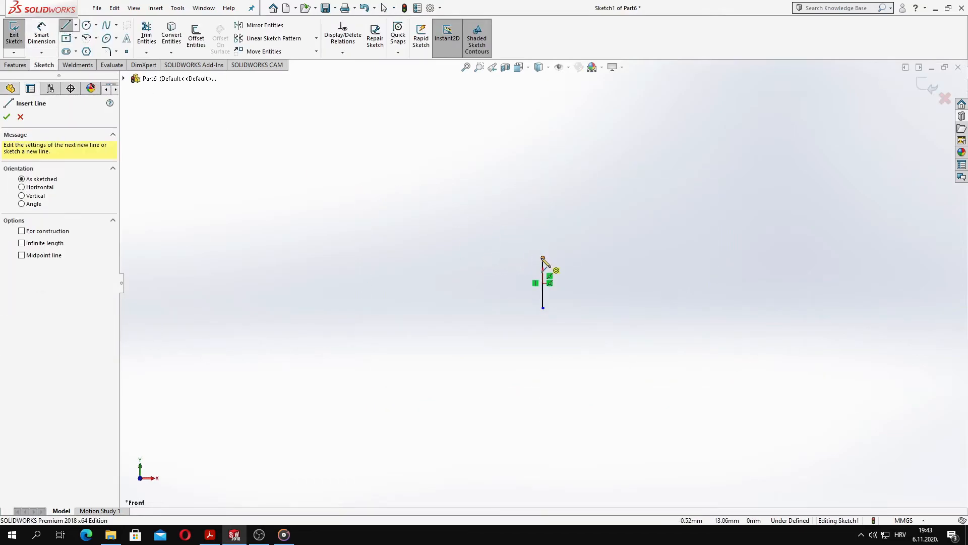
pyautogui.click(543, 257)
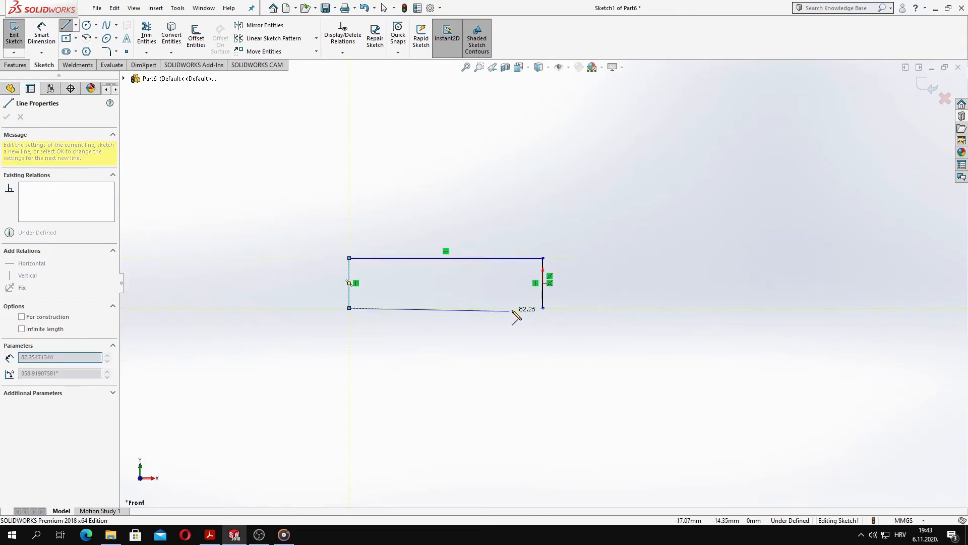
pyautogui.click(542, 307)
pyautogui.press('Escape')
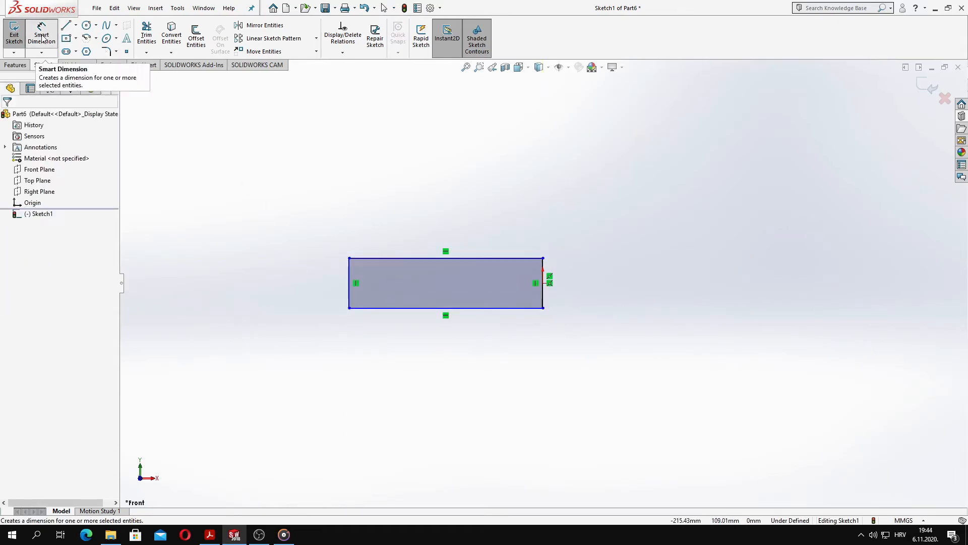
# Sketch a circle over the rectangle's left end, centred about level with the origin
pyautogui.click(86, 25)
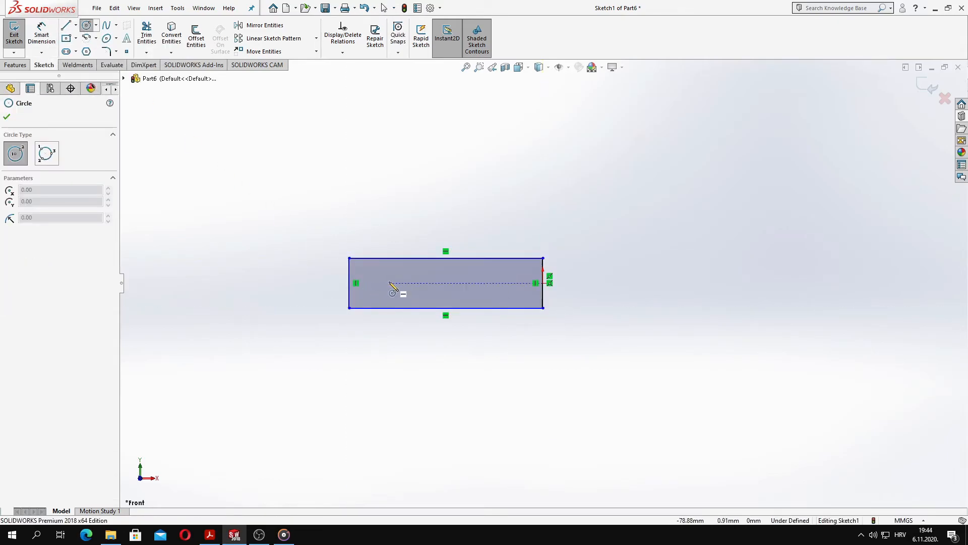
pyautogui.click(429, 308)
pyautogui.press('Escape')
# Dimension the rectangle's width as 68/2 mm
pyautogui.click(543, 293)
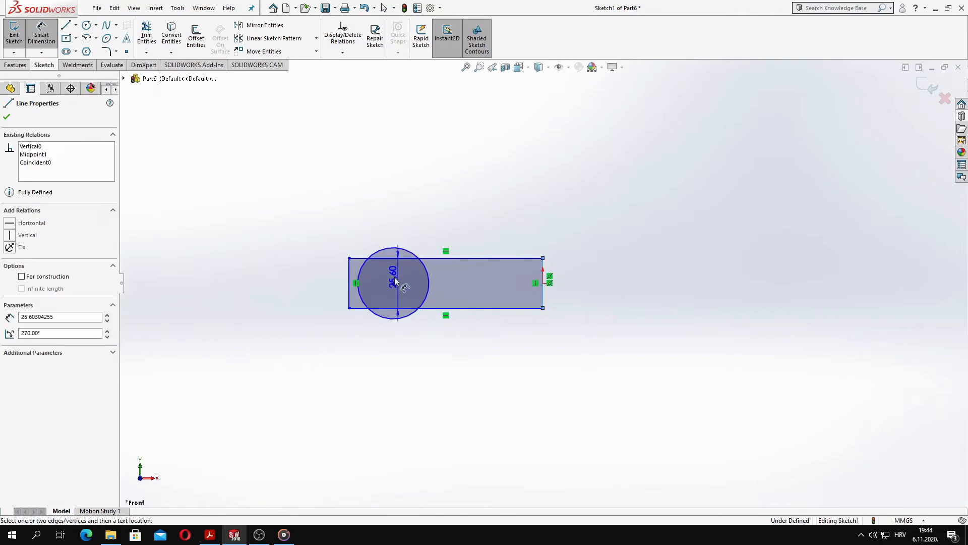
pyautogui.click(435, 396)
pyautogui.write('6')
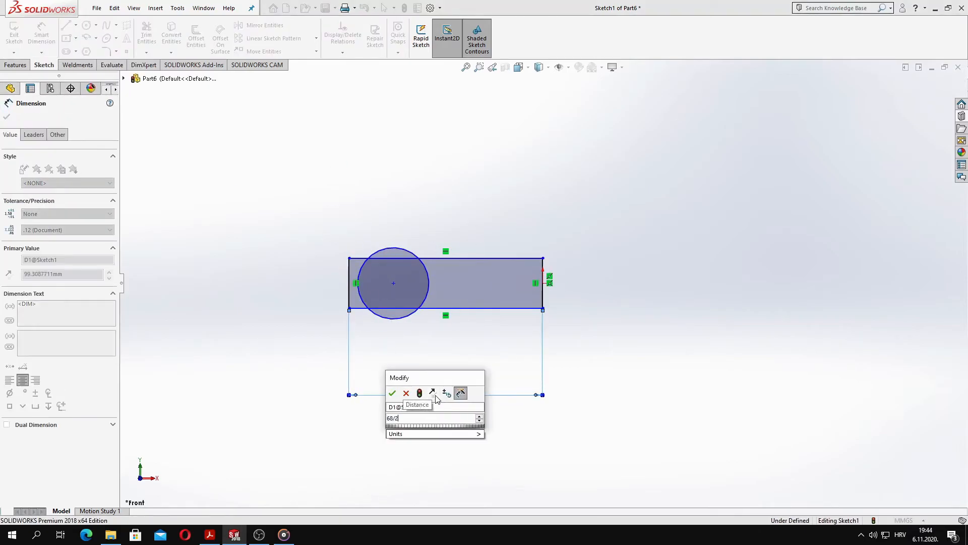
pyautogui.write('8/2')
pyautogui.press('Return')
# Set the circle's diameter to 11 mm
pyautogui.click(425, 294)
pyautogui.click(399, 367)
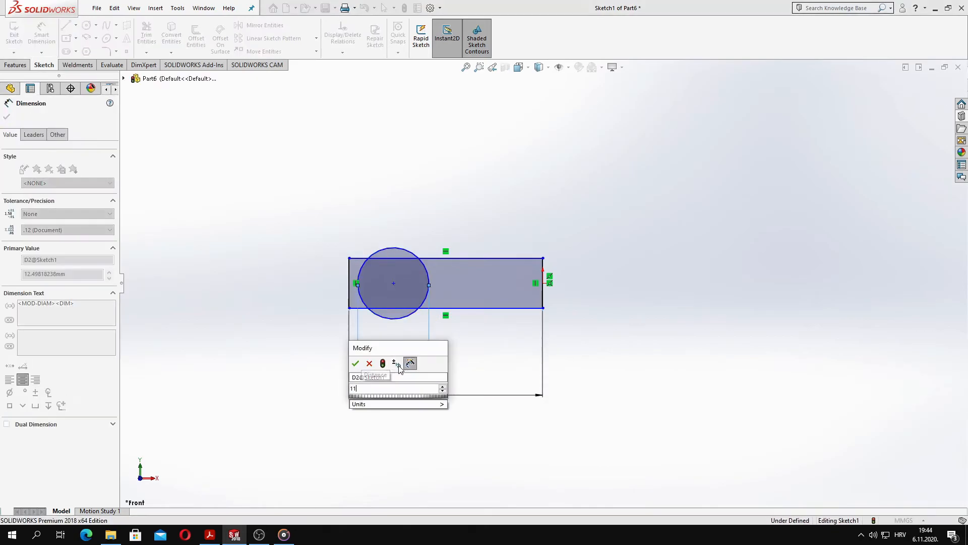
pyautogui.write('11')
pyautogui.press('Return')
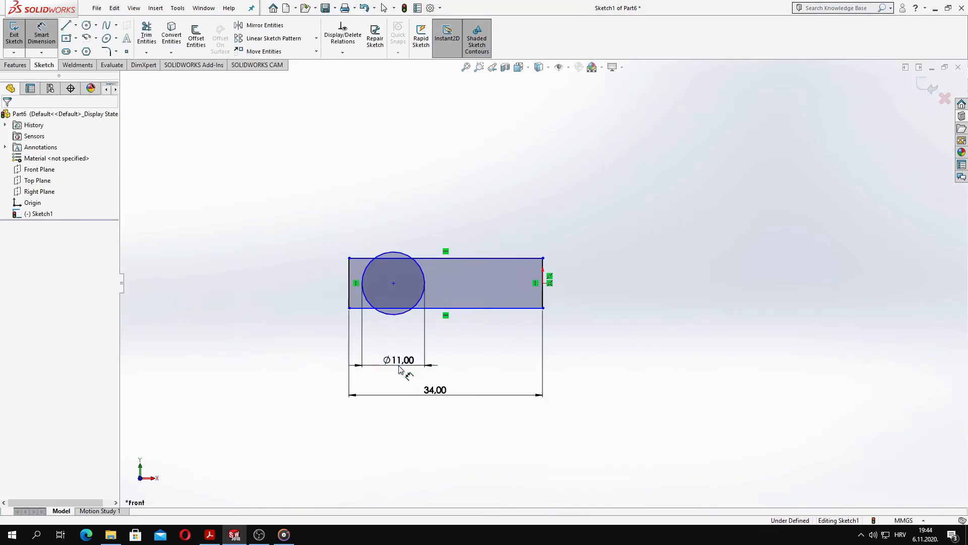
# Dimension the distance from the circle's centre to the rectangle's right side as 27 mm
pyautogui.click(394, 283)
pyautogui.click(543, 297)
pyautogui.click(478, 382)
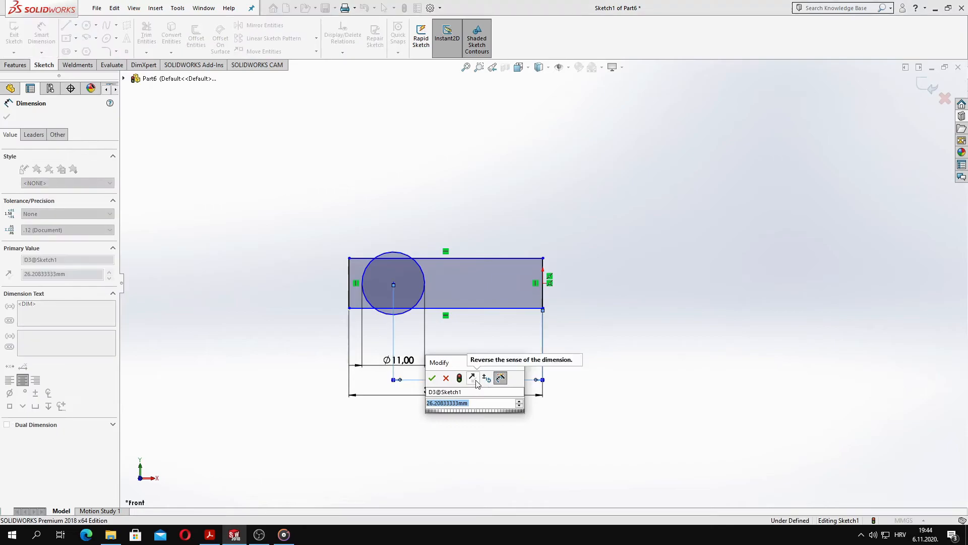
pyautogui.press('Return')
pyautogui.press('Escape')
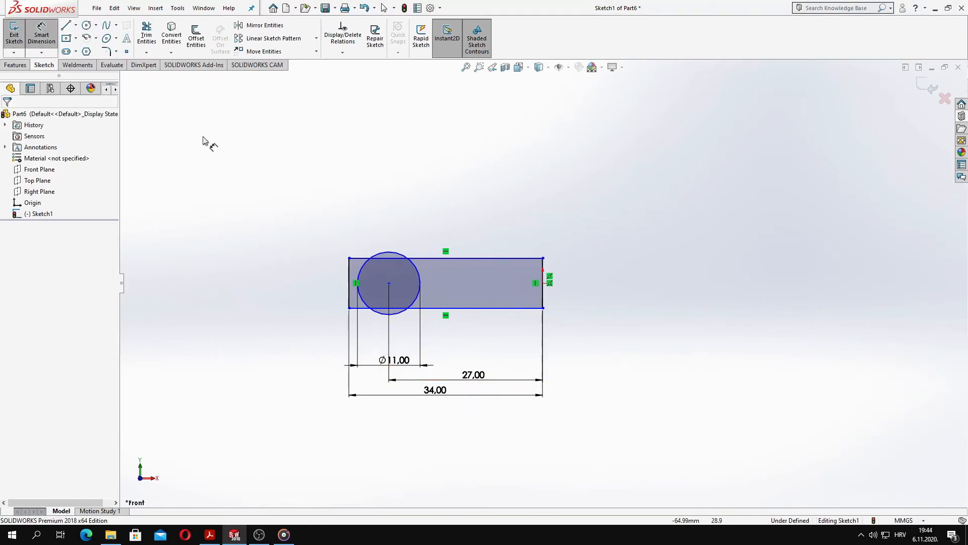
# Dimension the rectangle's height as 15 mm
pyautogui.click(491, 258)
pyautogui.click(606, 287)
pyautogui.write('15')
pyautogui.press('Return')
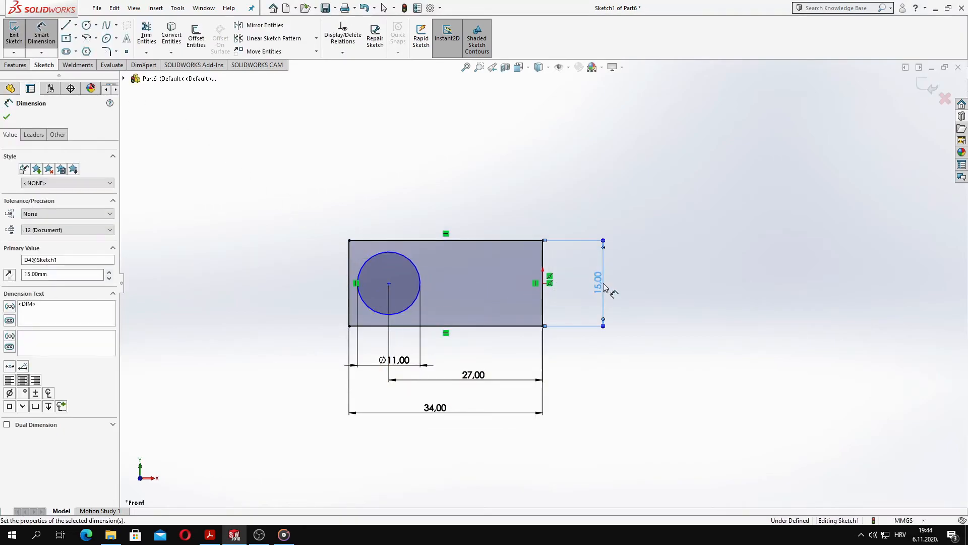
pyautogui.press('Escape')
# Draw a vertical line across the rectangle through the circle and dimension it 2.5 mm from the left side
pyautogui.click(67, 26)
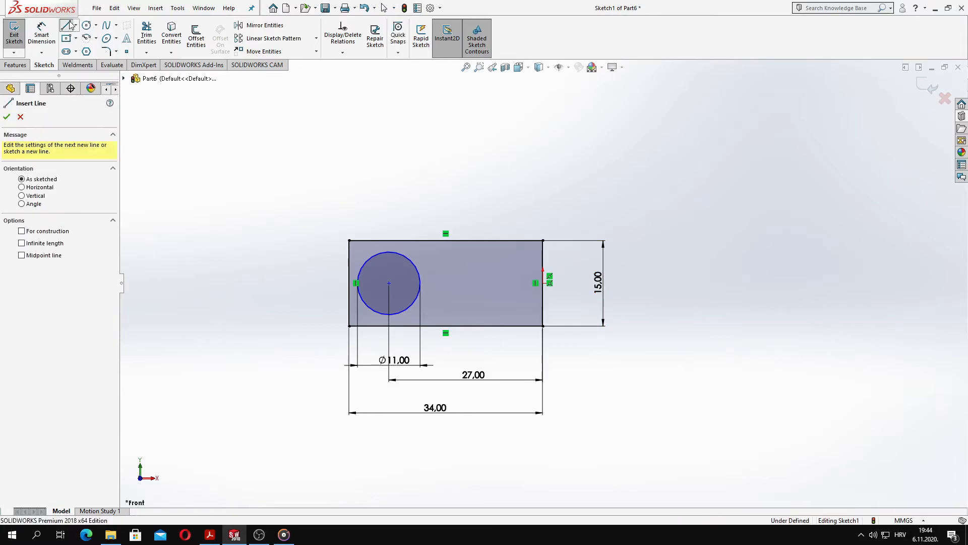
pyautogui.click(364, 241)
pyautogui.click(365, 326)
pyautogui.press('Escape')
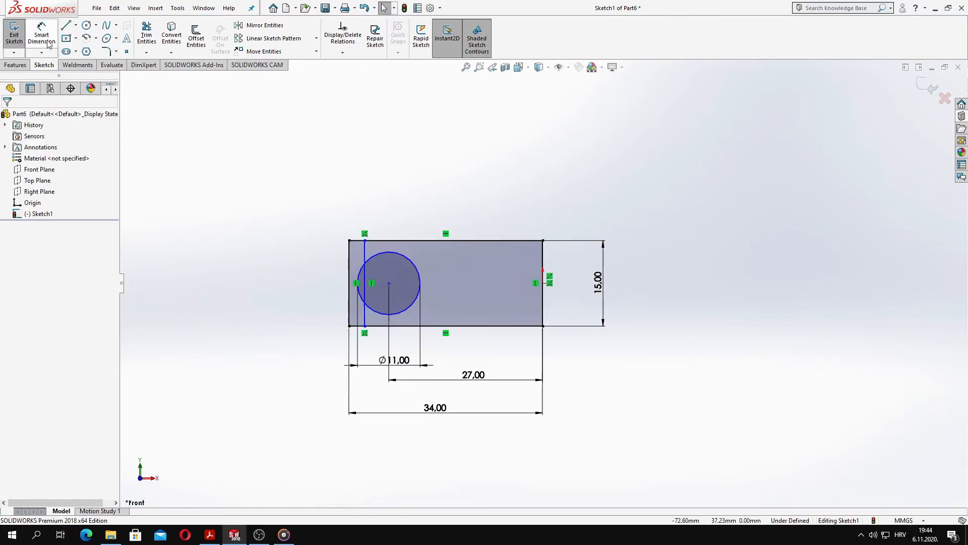
pyautogui.click(366, 252)
pyautogui.click(349, 250)
pyautogui.click(354, 210)
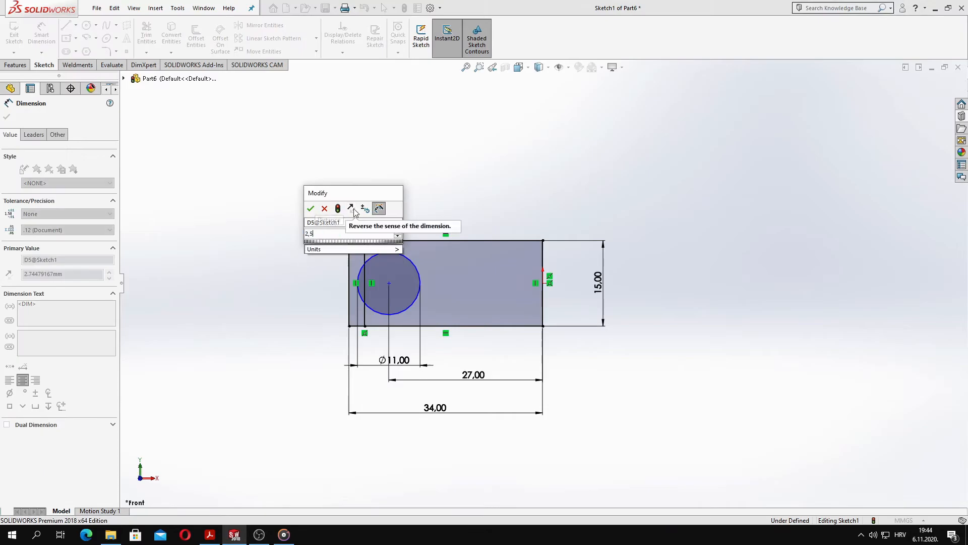
pyautogui.write('2.5')
pyautogui.press('Return')
pyautogui.press('Escape')
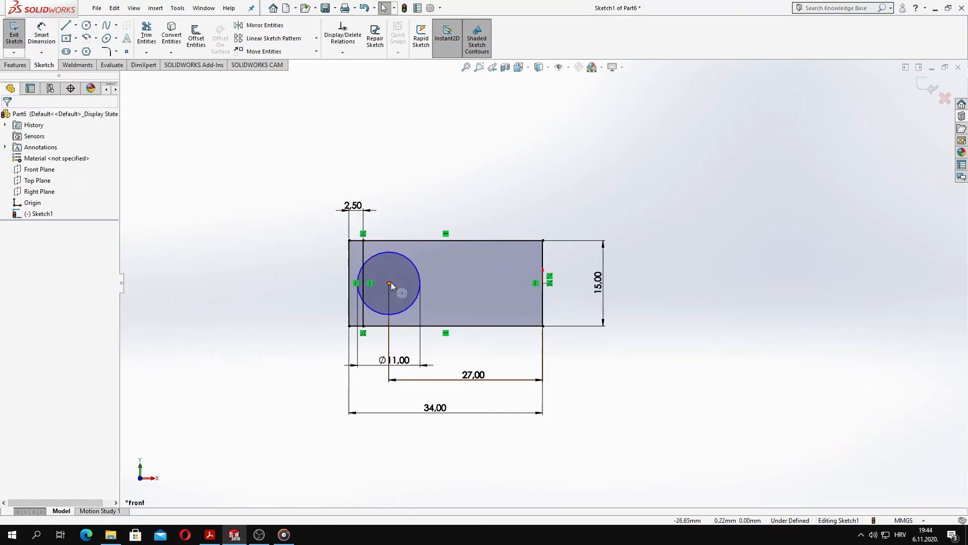
pyautogui.click(76, 24)
pyautogui.click(87, 47)
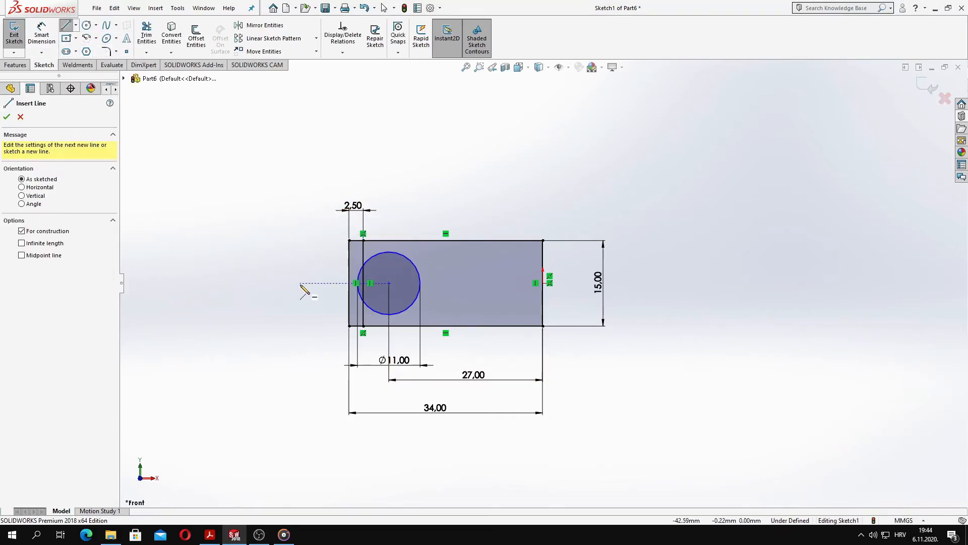
pyautogui.press('Escape')
pyautogui.click(418, 271)
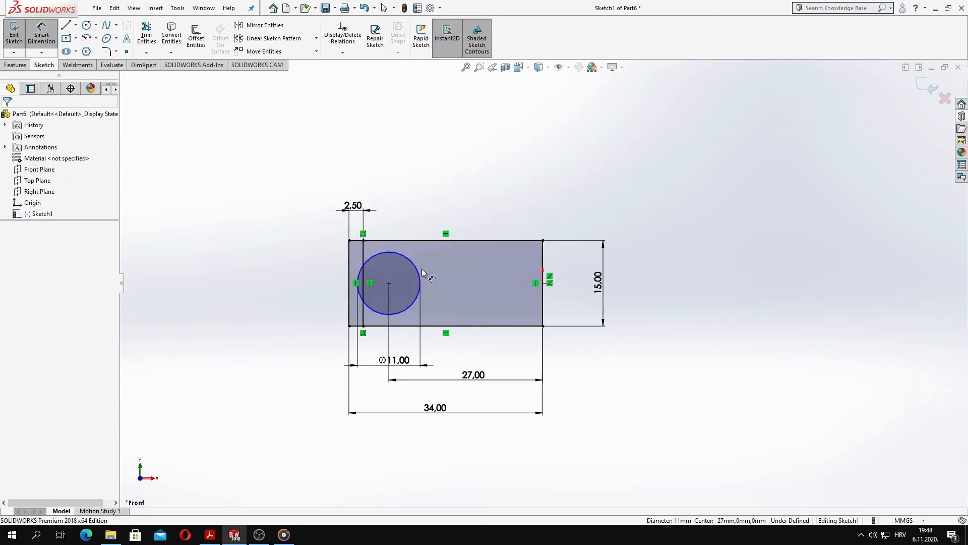
# Add a horizontal relation between the circle's centre and the origin
pyautogui.click(390, 283)
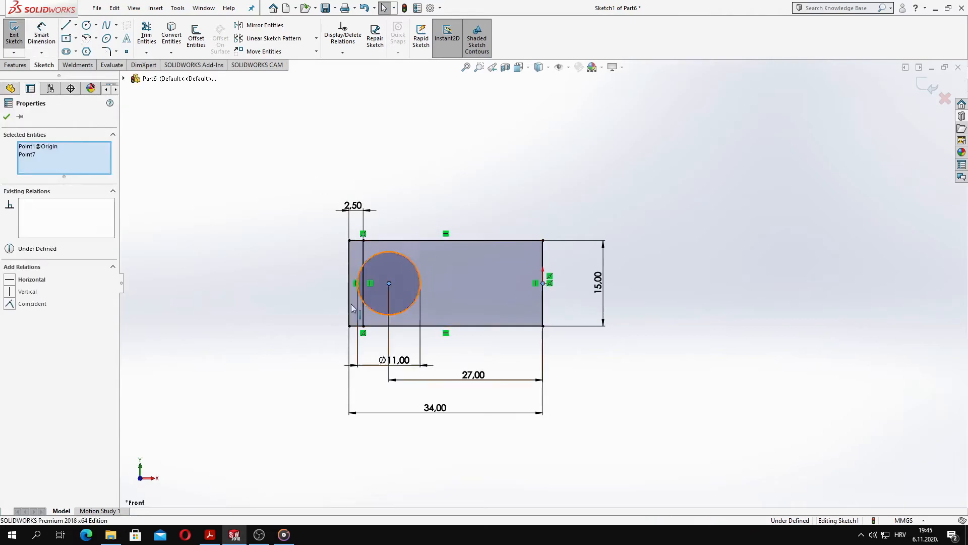
pyautogui.click(294, 302)
# Trim the sketch to the narrow left strip with the circle's arc as a groove in its right side
pyautogui.click(146, 38)
pyautogui.scroll(5, 446, 304)
pyautogui.moveTo(391, 233); pyautogui.dragTo(376, 233)
pyautogui.scroll(-3, 518, 307)
pyautogui.moveTo(518, 307)
pyautogui.mouseDown()
pyautogui.moveTo(525, 184)
pyautogui.moveTo(641, 217)
pyautogui.mouseUp()
pyautogui.scroll(-2, 416, 303)
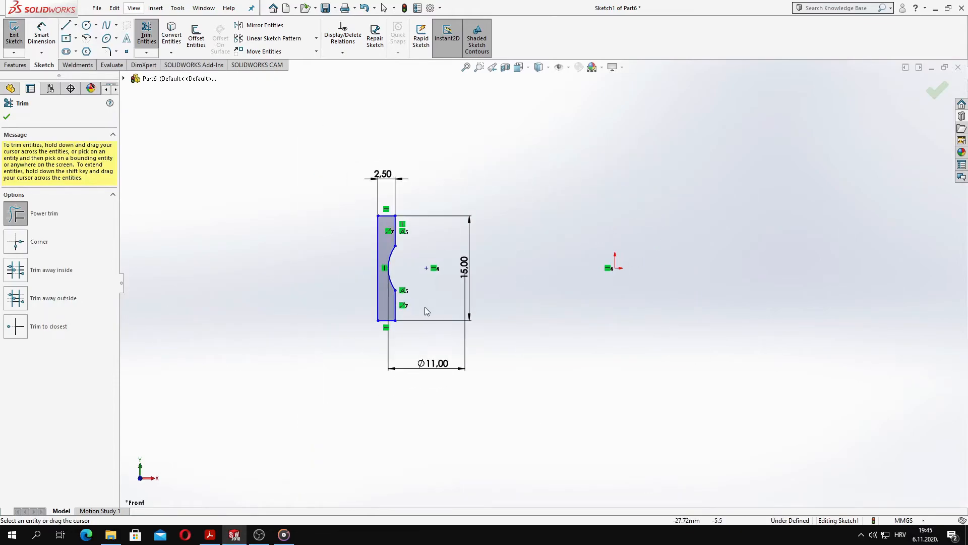
pyautogui.click(6, 118)
# Draw a vertical centerline through the origin, extending above and below the profile
pyautogui.click(76, 25)
pyautogui.click(86, 51)
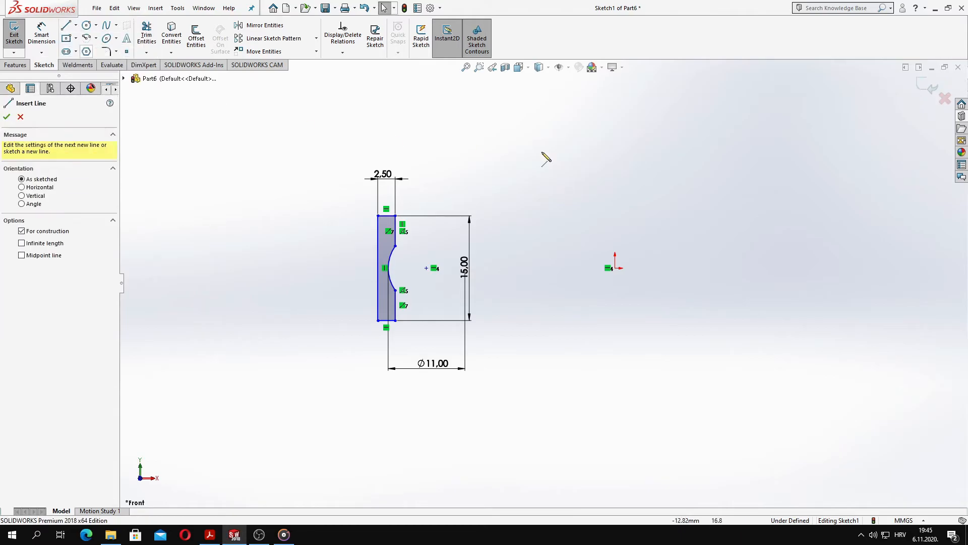
pyautogui.click(615, 157)
pyautogui.click(619, 374)
pyautogui.press('Escape')
# Revolve the grooved profile 360 degrees about the centerline to form the outer ring
pyautogui.click(15, 64)
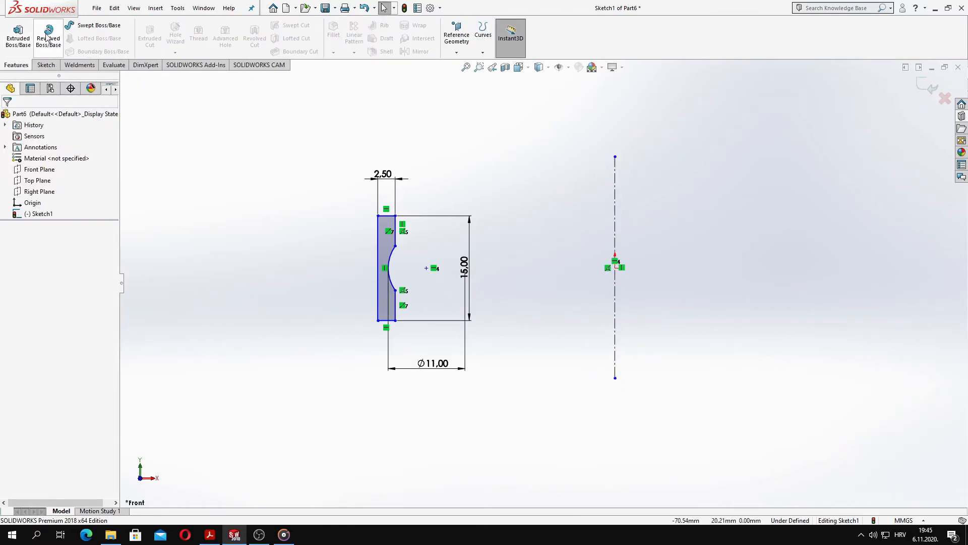
pyautogui.click(48, 38)
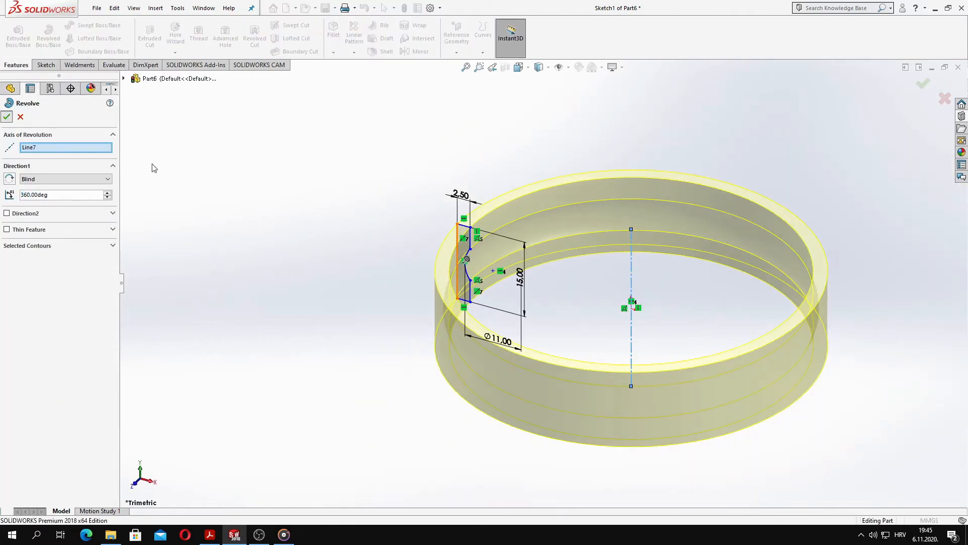
pyautogui.press('Return')
# Fillet the outer circular edges at both ends of the ring
pyautogui.click(332, 34)
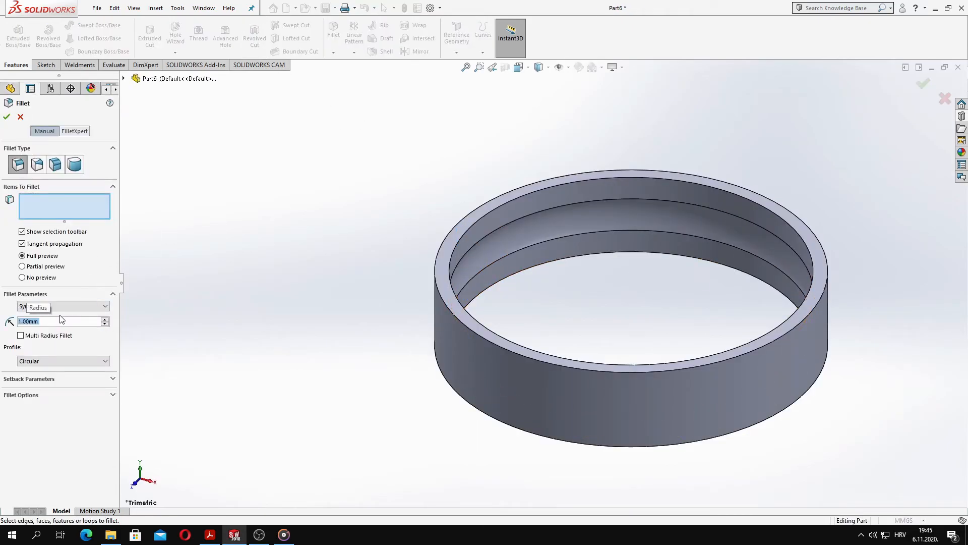
pyautogui.click(471, 330)
pyautogui.moveTo(482, 367); pyautogui.dragTo(516, 295, button='middle')
pyautogui.click(440, 325)
pyautogui.moveTo(398, 290); pyautogui.dragTo(297, 323, button='middle')
pyautogui.click(7, 117)
pyautogui.moveTo(337, 295); pyautogui.dragTo(343, 461, button='middle')
pyautogui.press('space')
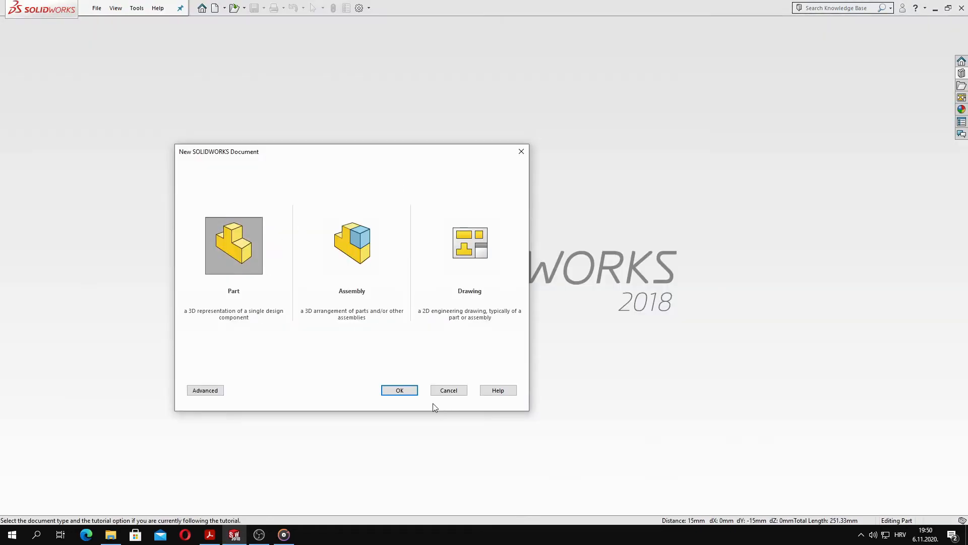
# Create a new part document and start a sketch on its Front Plane
pyautogui.press('Return')
pyautogui.click(40, 170)
pyautogui.click(46, 148)
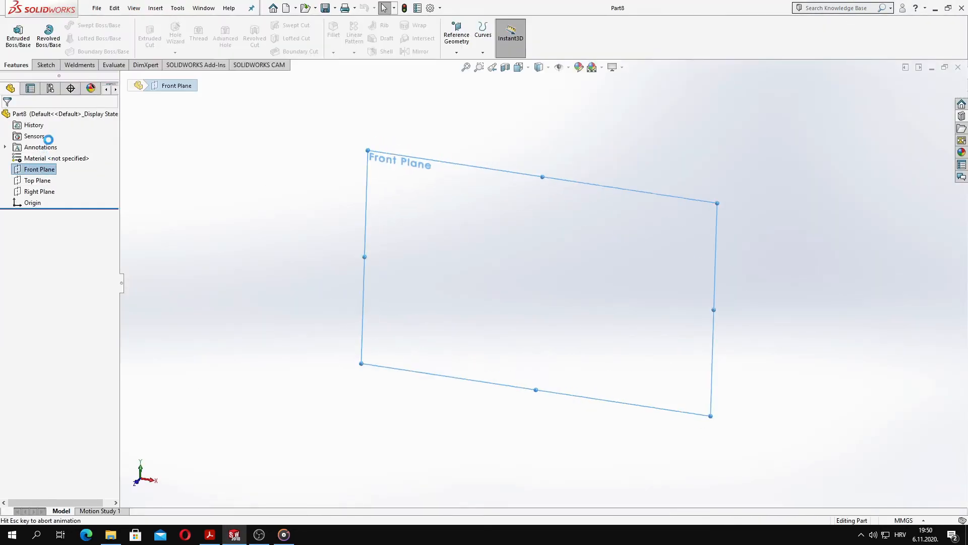
# Sketch a rectangle about 48 mm wide extending left from a vertical side that passes through the origin
pyautogui.click(66, 25)
pyautogui.click(543, 258)
pyautogui.click(543, 304)
pyautogui.click(410, 304)
pyautogui.click(542, 259)
pyautogui.press('Escape')
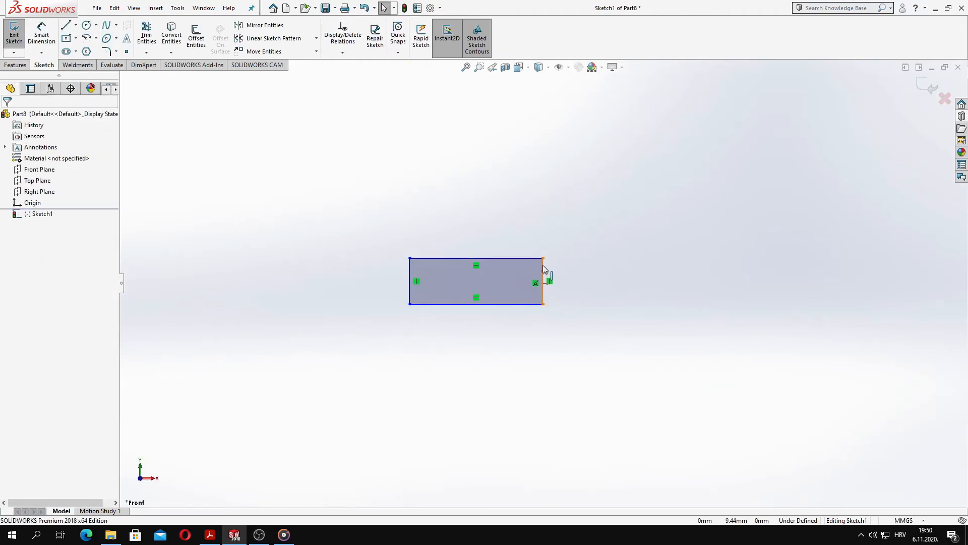
# Add a midpoint relation between the rectangle's right side and the origin
pyautogui.click(544, 273)
pyautogui.keyDown('ctrl'); pyautogui.click(543, 283); pyautogui.keyUp('ctrl')
pyautogui.press('Escape')
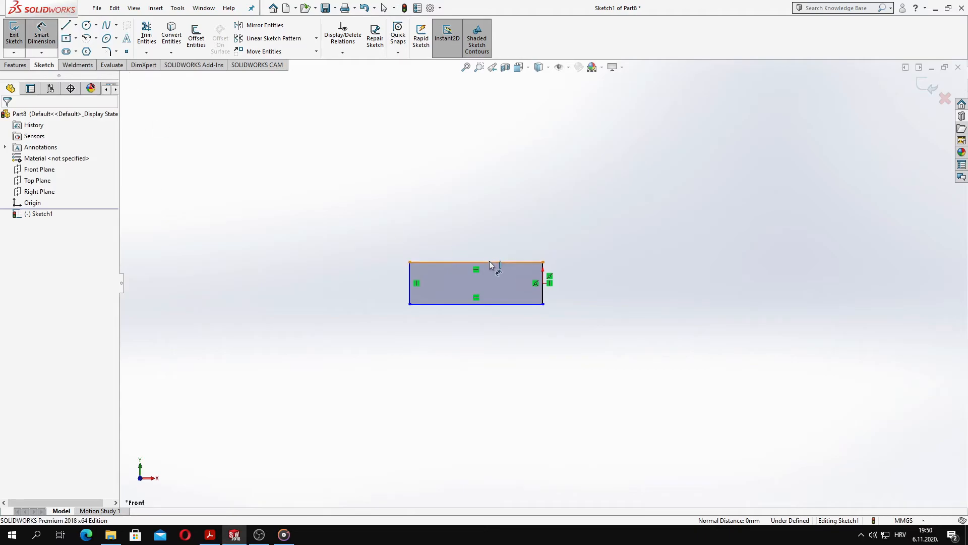
# Dimension the distance between the rectangle's horizontal sides as 15 mm
pyautogui.click(491, 263)
pyautogui.click(506, 303)
pyautogui.click(600, 285)
pyautogui.write('15')
pyautogui.press('Return')
pyautogui.press('Escape')
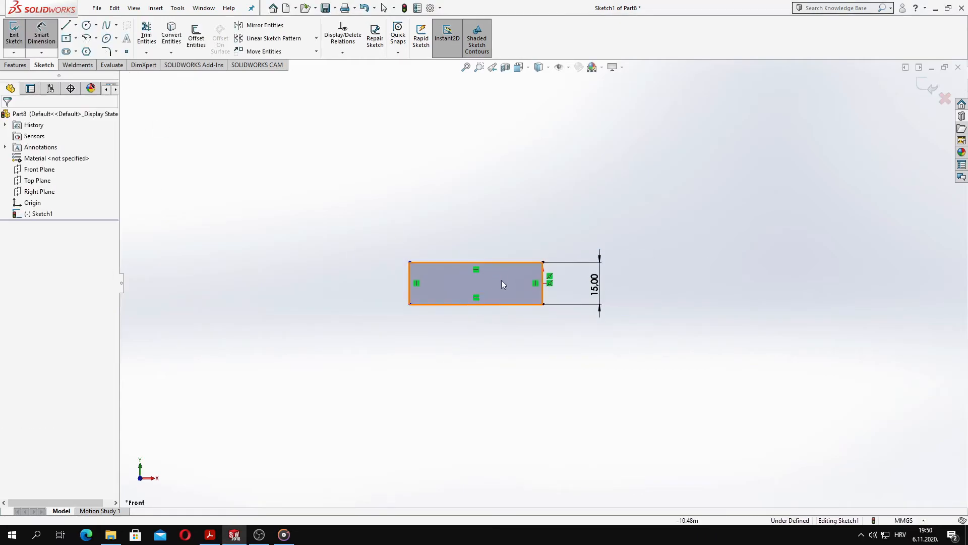
# Draw a vertical line across the rectangle and dimension it 20 mm from the right side
pyautogui.click(65, 28)
pyautogui.click(435, 262)
pyautogui.click(435, 304)
pyautogui.press('Escape')
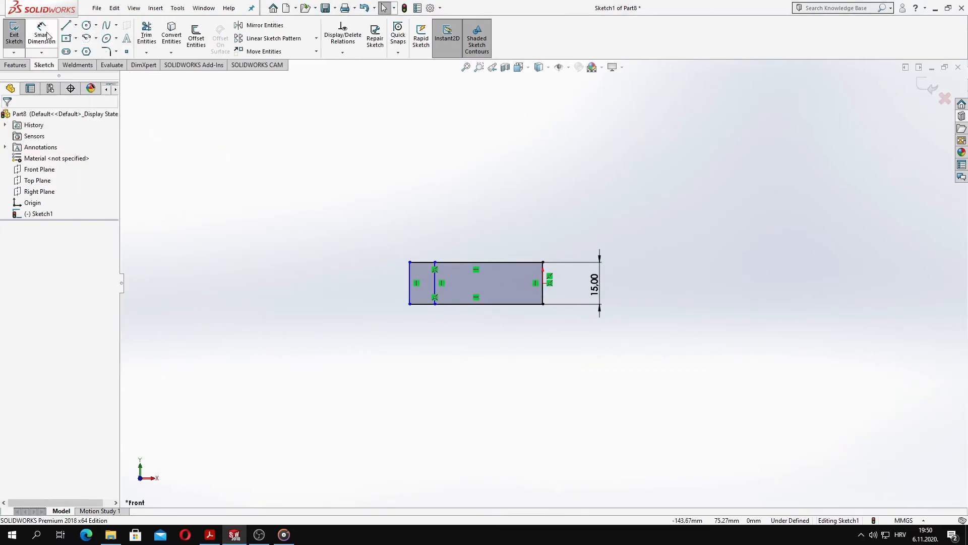
pyautogui.click(436, 282)
pyautogui.click(499, 363)
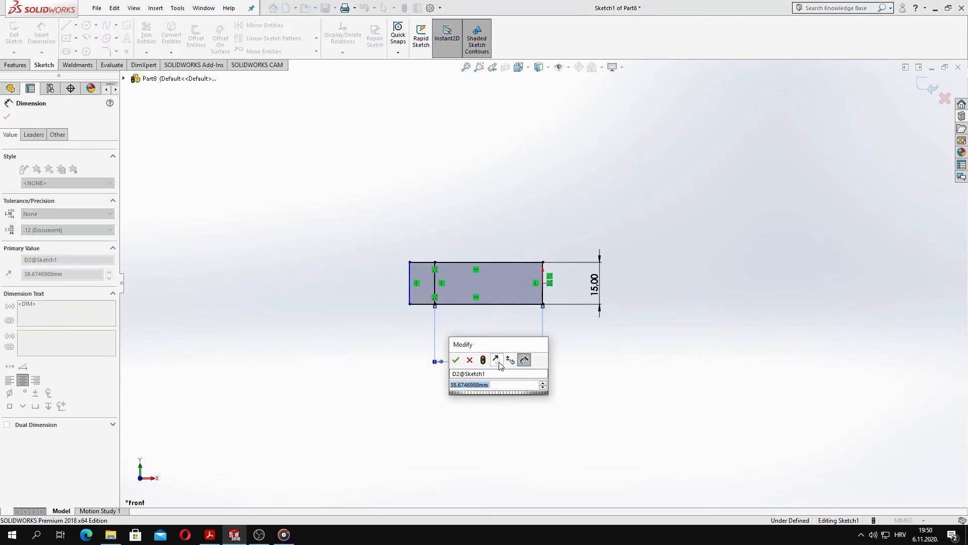
pyautogui.write('20')
pyautogui.press('Return')
# Dimension the distance between the inner vertical line and the rectangle's left side as 2.5 mm
pyautogui.click(492, 290)
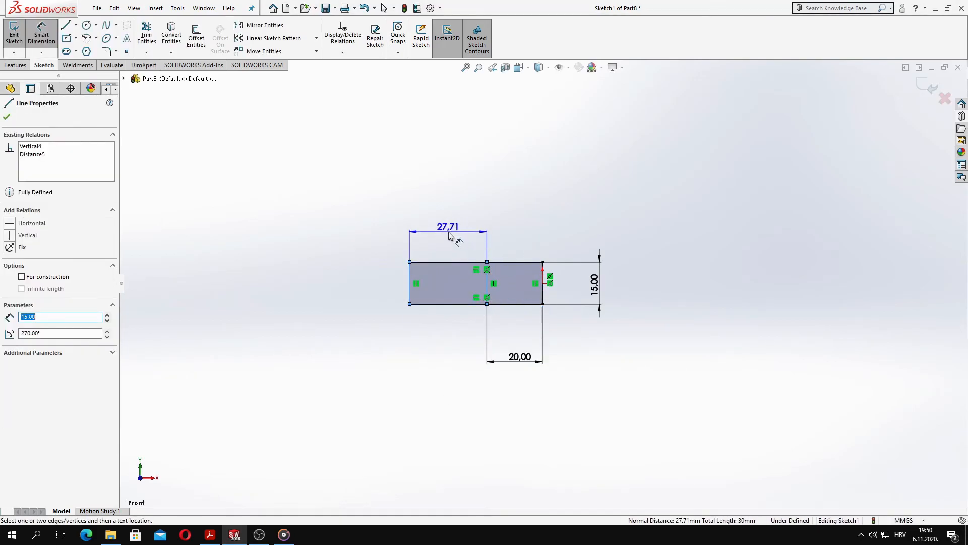
pyautogui.click(451, 236)
pyautogui.write('2,5')
pyautogui.press('Return')
pyautogui.press('Escape')
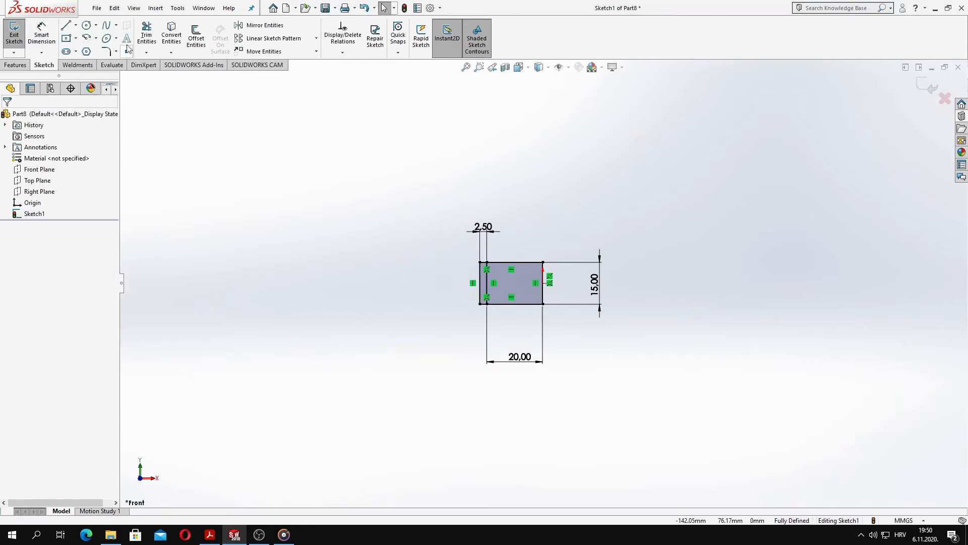
# Sketch a circle centred about 39 mm left of the origin and level with it, with an 11 mm diameter
pyautogui.click(87, 25)
pyautogui.click(434, 283)
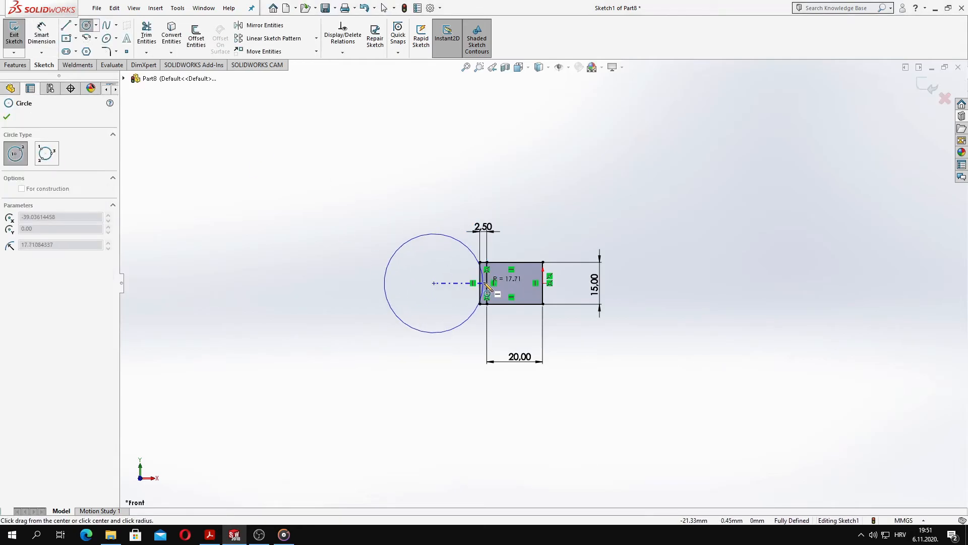
pyautogui.click(484, 285)
pyautogui.press('Escape')
pyautogui.click(403, 297)
pyautogui.click(433, 395)
pyautogui.write('11')
pyautogui.press('Return')
# Dimension the horizontal distance from the circle's centre to the origin as 54/2 mm
pyautogui.click(434, 283)
pyautogui.click(543, 282)
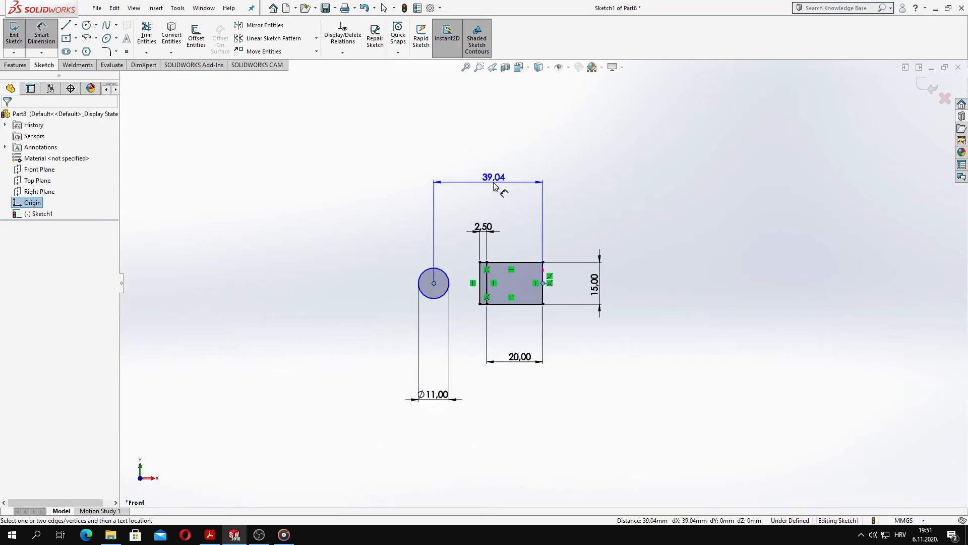
pyautogui.click(493, 185)
pyautogui.write('54/2')
pyautogui.press('Return')
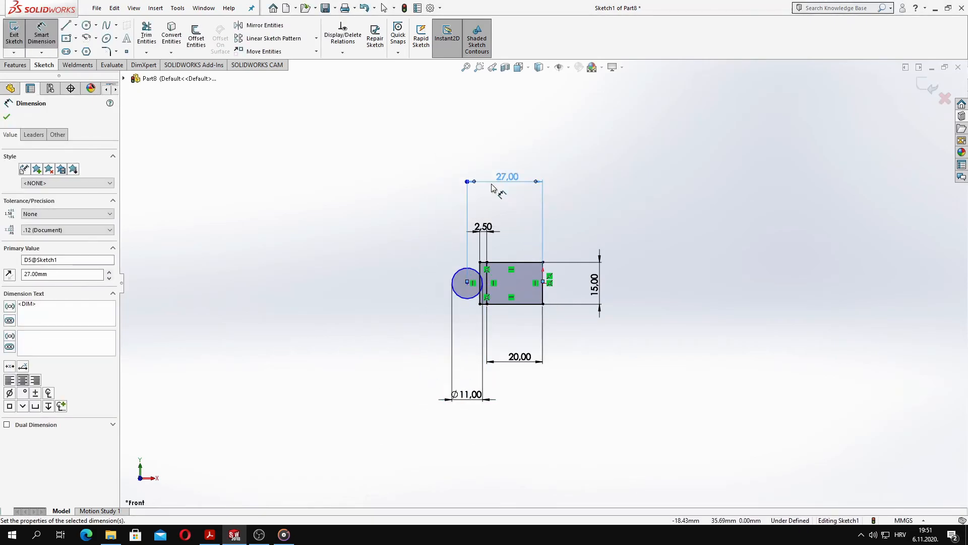
# Add a horizontal relation between the circle's centre and the origin
pyautogui.scroll(-5, 476, 306)
pyautogui.scroll(2, 507, 269)
pyautogui.press('Escape')
pyautogui.keyDown('ctrl'); pyautogui.click(496, 267); pyautogui.keyUp('ctrl')
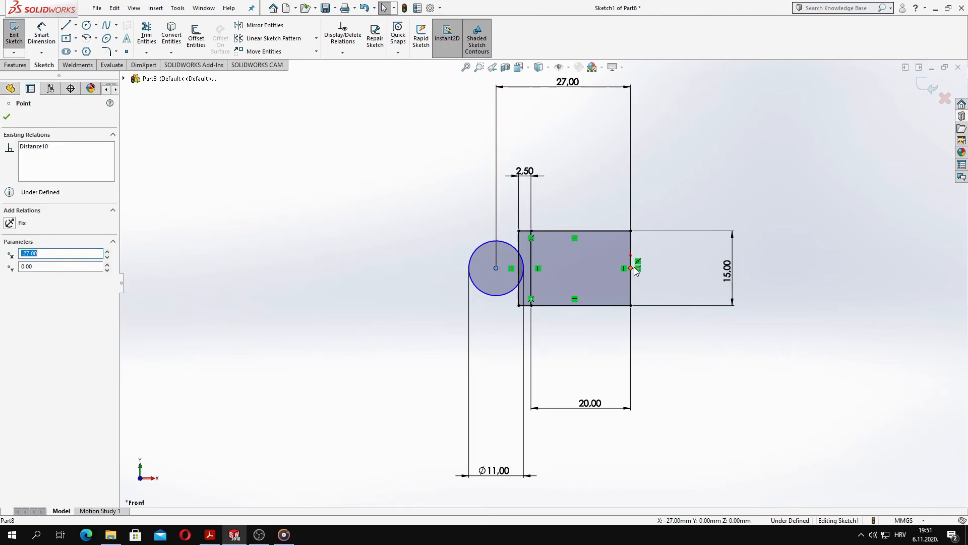
pyautogui.click(563, 316)
# Trim the sketch down to the grooved ring section and draw a vertical centreline through the origin
pyautogui.click(147, 36)
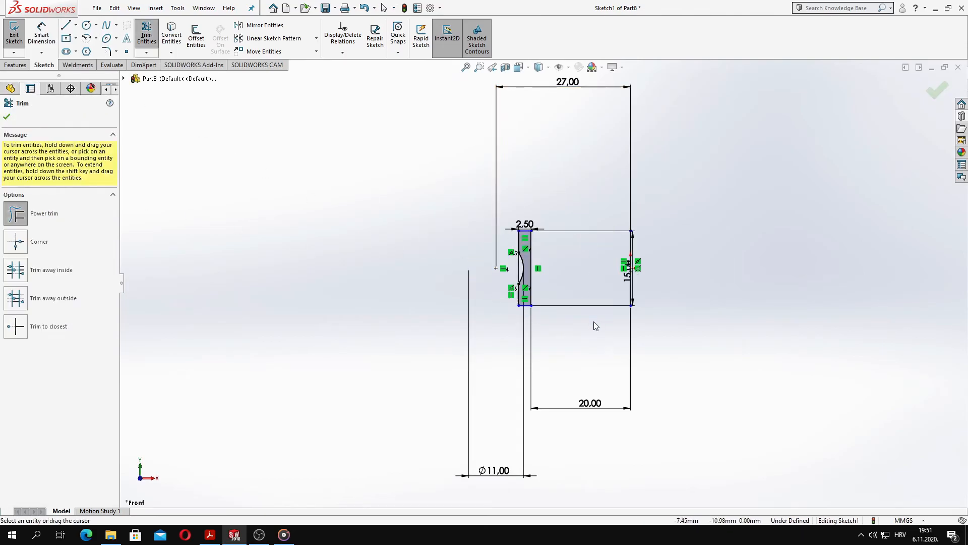
pyautogui.click(7, 118)
pyautogui.click(76, 25)
pyautogui.click(88, 51)
pyautogui.click(630, 162)
pyautogui.click(631, 373)
pyautogui.press('Escape')
pyautogui.moveTo(634, 294); pyautogui.dragTo(586, 312)
# Revolve the grooved section 360 degrees about the vertical centreline
pyautogui.click(15, 65)
pyautogui.click(49, 35)
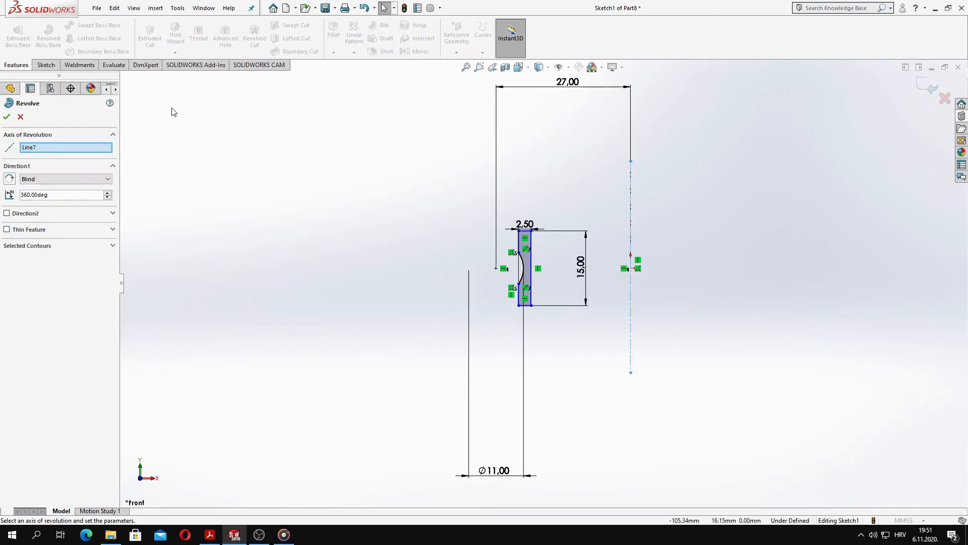
pyautogui.click(7, 117)
pyautogui.moveTo(381, 227); pyautogui.dragTo(352, 289, button='middle')
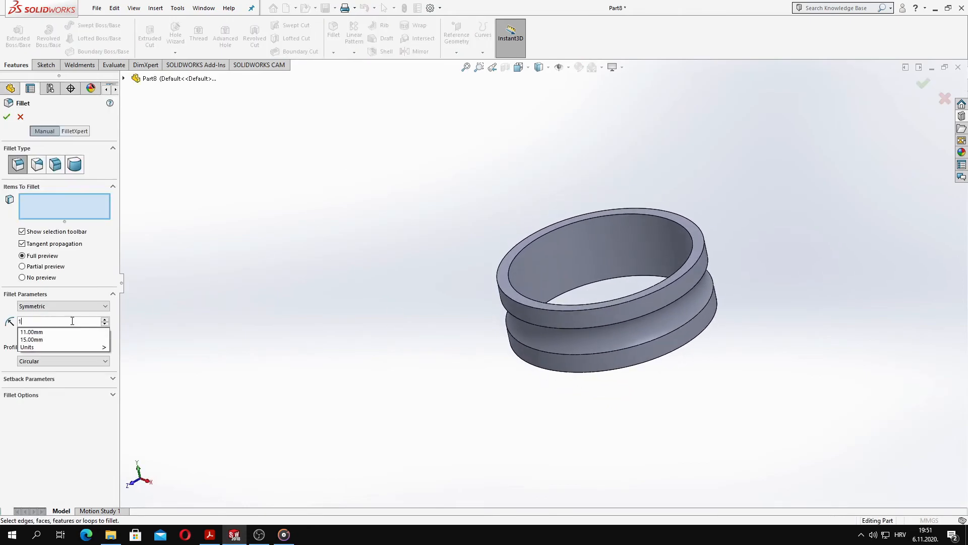
# Fillet the edges of the ring's two flat end faces with a 1 mm radius
pyautogui.click(516, 259)
pyautogui.moveTo(516, 313); pyautogui.dragTo(500, 222, button='middle')
pyautogui.click(519, 342)
pyautogui.moveTo(523, 337); pyautogui.dragTo(704, 412, button='middle')
pyautogui.click(7, 116)
pyautogui.moveTo(691, 348); pyautogui.dragTo(555, 499, button='middle')
pyautogui.press('space')
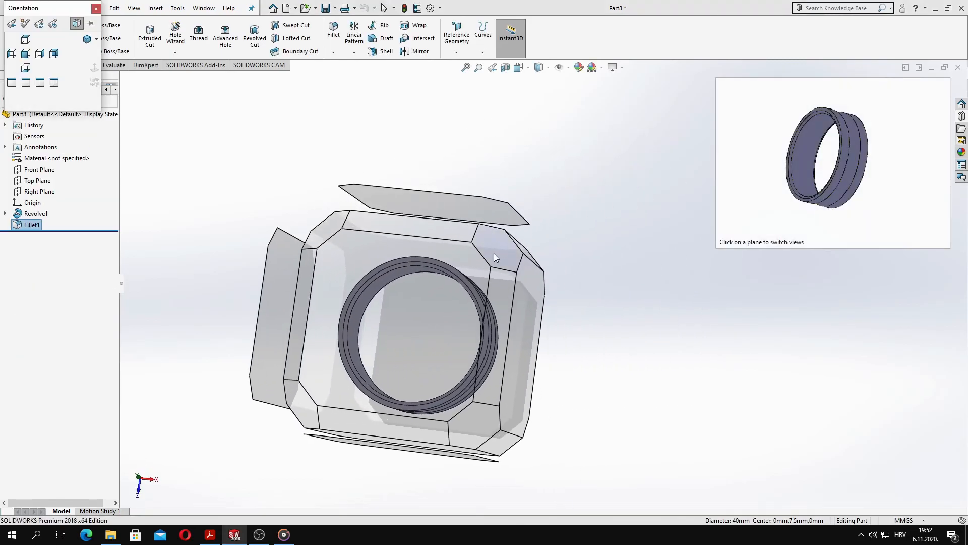
pyautogui.click(494, 253)
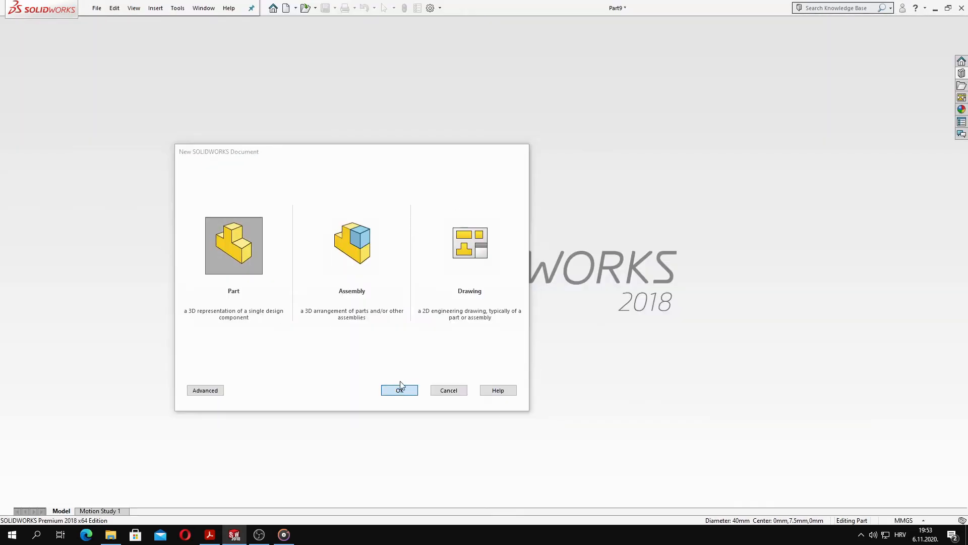
# Create a new part and sketch a vertical line centred on the origin on the Front Plane
pyautogui.click(396, 389)
pyautogui.click(40, 172)
pyautogui.click(52, 152)
pyautogui.click(66, 25)
pyautogui.click(543, 257)
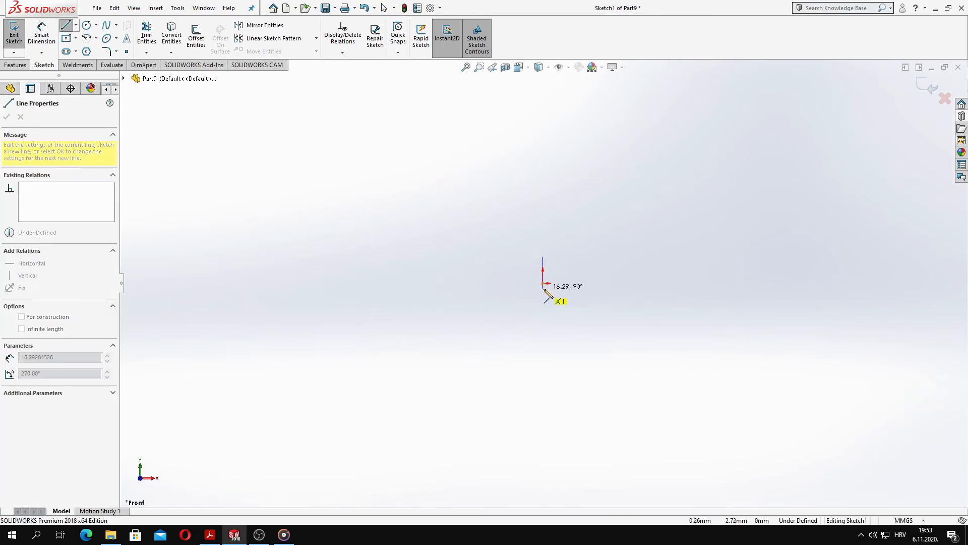
pyautogui.click(543, 305)
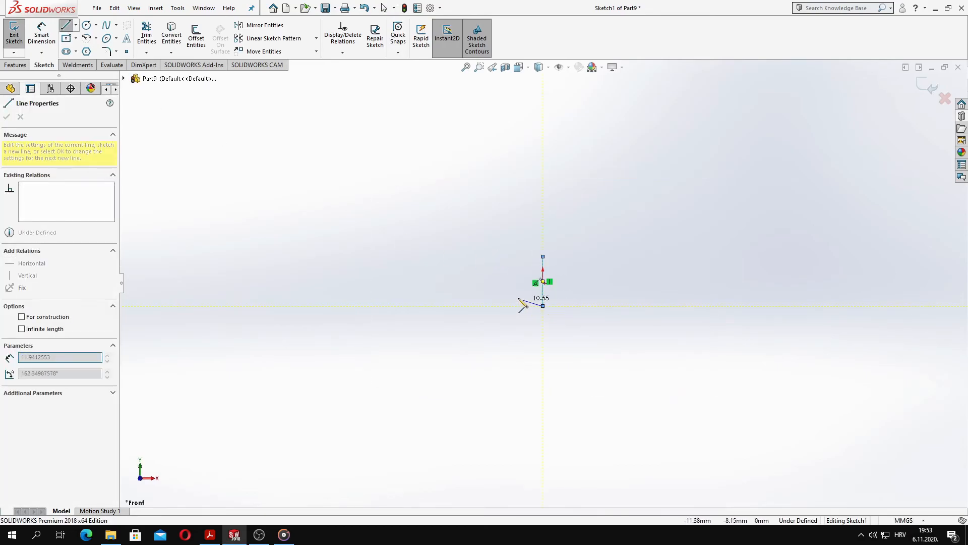
# Close the vertical line with an arc on its left side and set the arc's radius to 5 mm
pyautogui.click(543, 257)
pyautogui.click(520, 275)
pyautogui.click(474, 282)
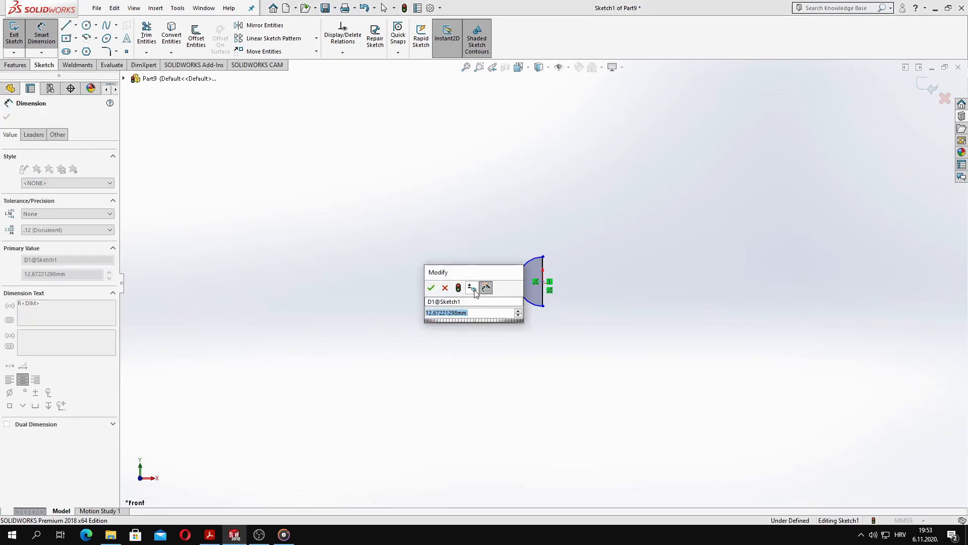
pyautogui.write('5')
pyautogui.press('Return')
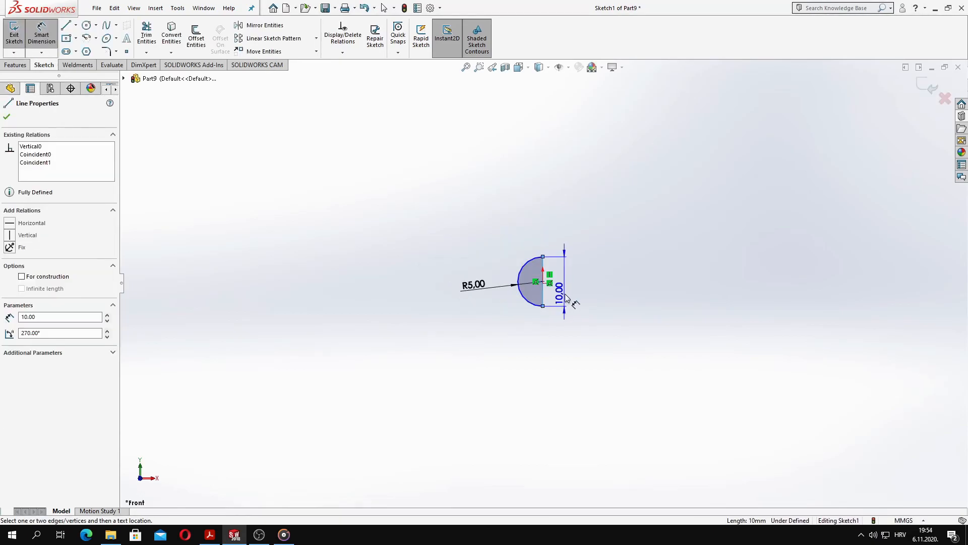
# Revolve the half-circle 360 degrees about its straight vertical side to form the ball
pyautogui.scroll(-5, 542, 283)
pyautogui.scroll(2, 534, 280)
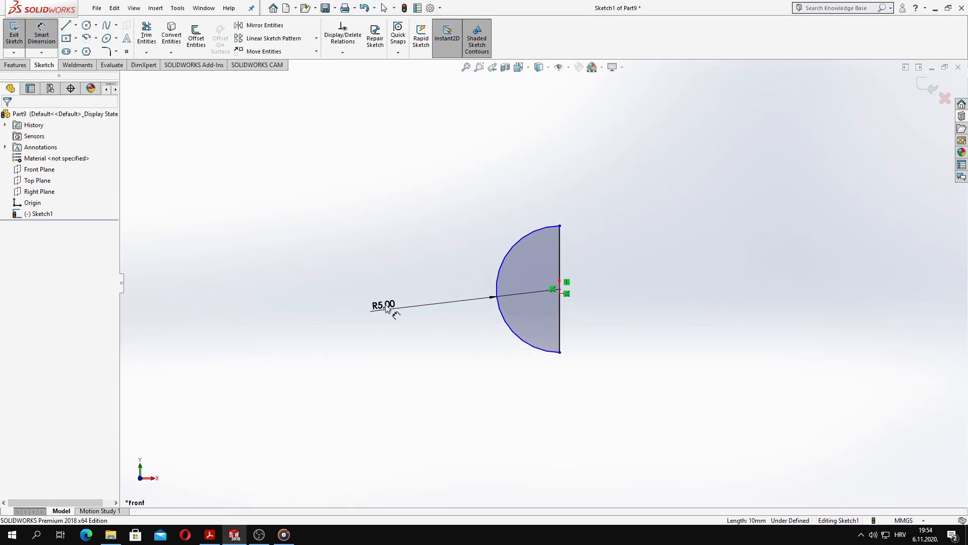
pyautogui.press('Escape')
pyautogui.click(17, 65)
pyautogui.click(49, 35)
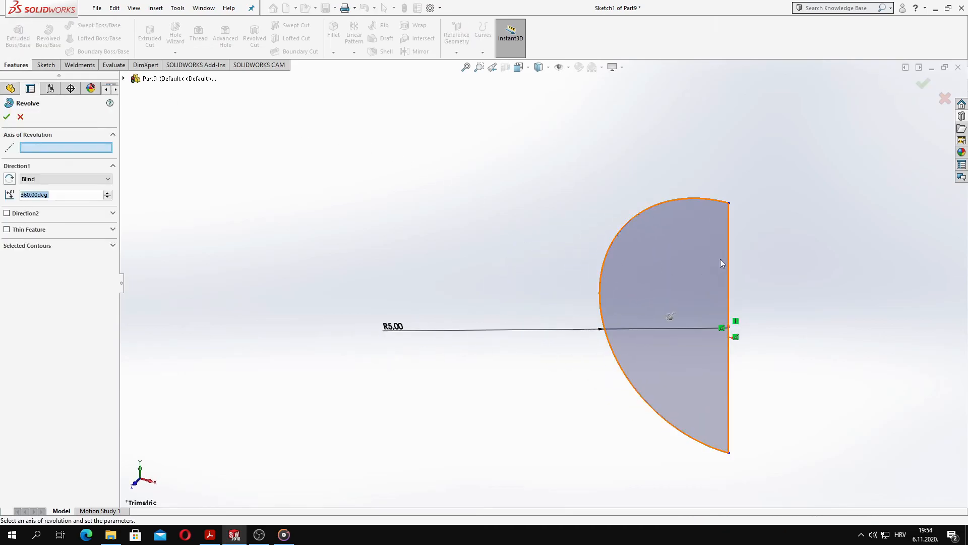
pyautogui.press('Return')
pyautogui.moveTo(521, 216); pyautogui.dragTo(575, 328, button='middle')
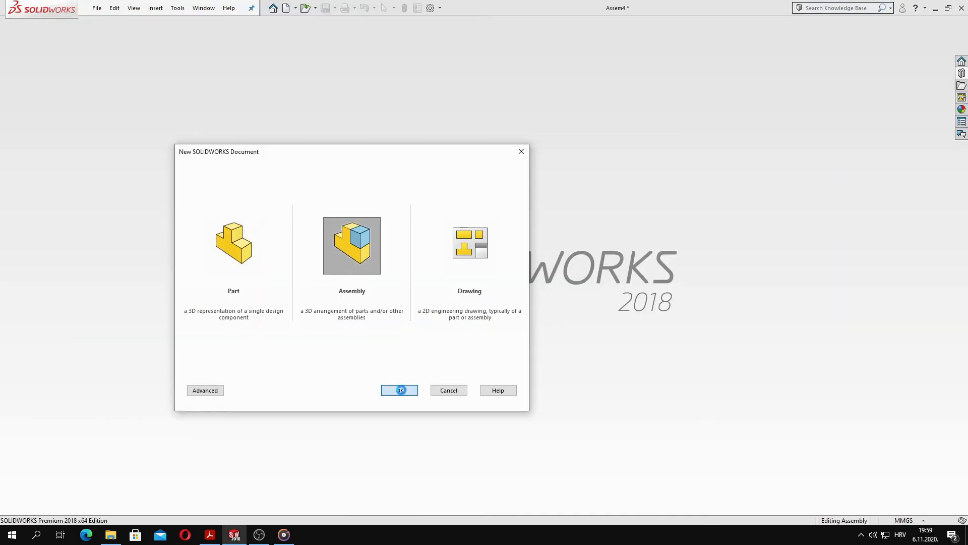
# Create a new assembly and place Ball, Inner ring 2 and Outer ring 2 apart from each other
pyautogui.click(401, 390)
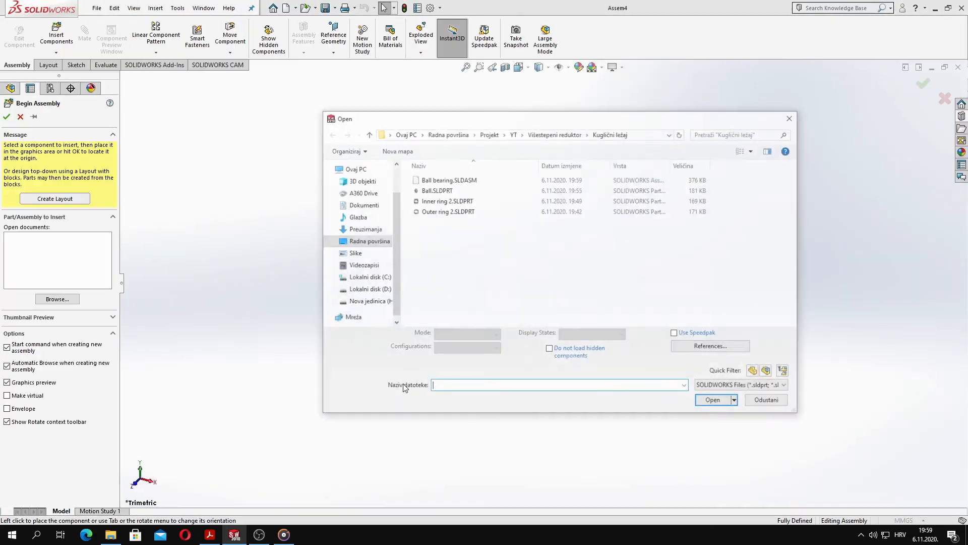
pyautogui.click(447, 211)
pyautogui.keyDown('shift'); pyautogui.click(453, 203); pyautogui.keyUp('shift')
pyautogui.click(714, 402)
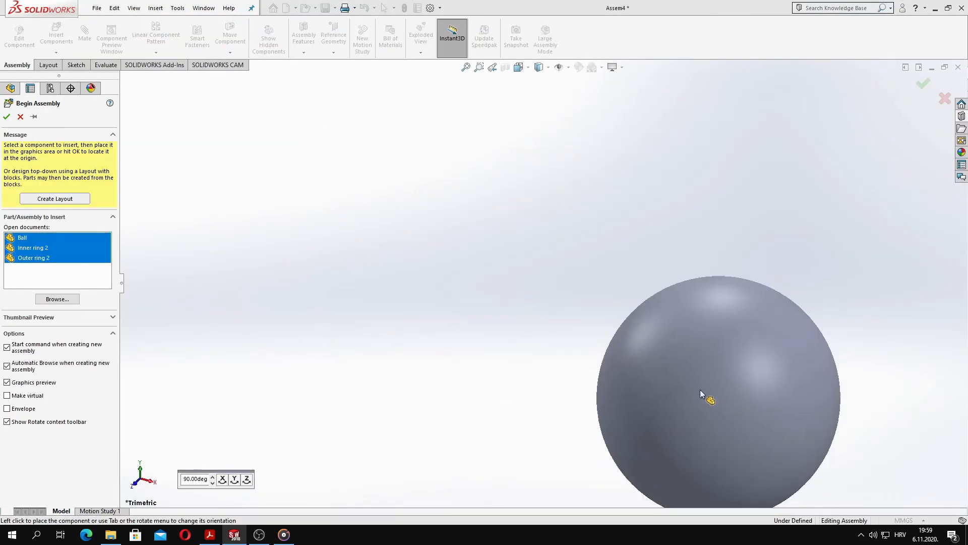
pyautogui.click(516, 278)
pyautogui.click(353, 276)
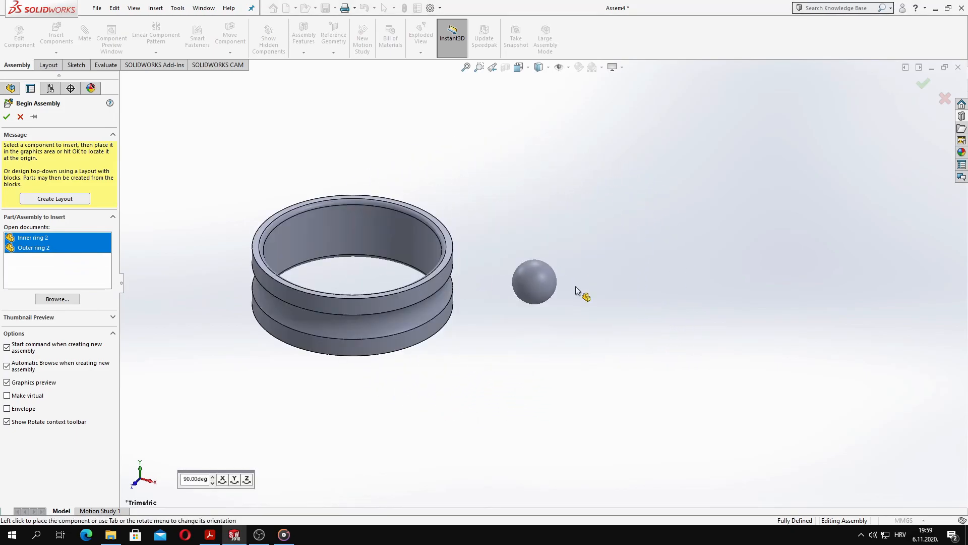
pyautogui.click(774, 292)
# Float the ball and fix the inner ring in place
pyautogui.rightClick(531, 281)
pyautogui.click(535, 292)
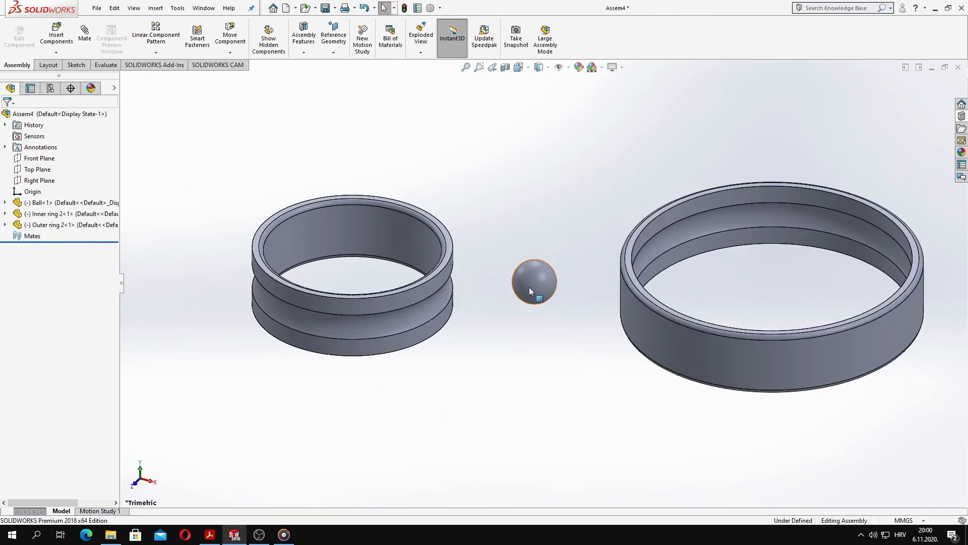
pyautogui.click(404, 293)
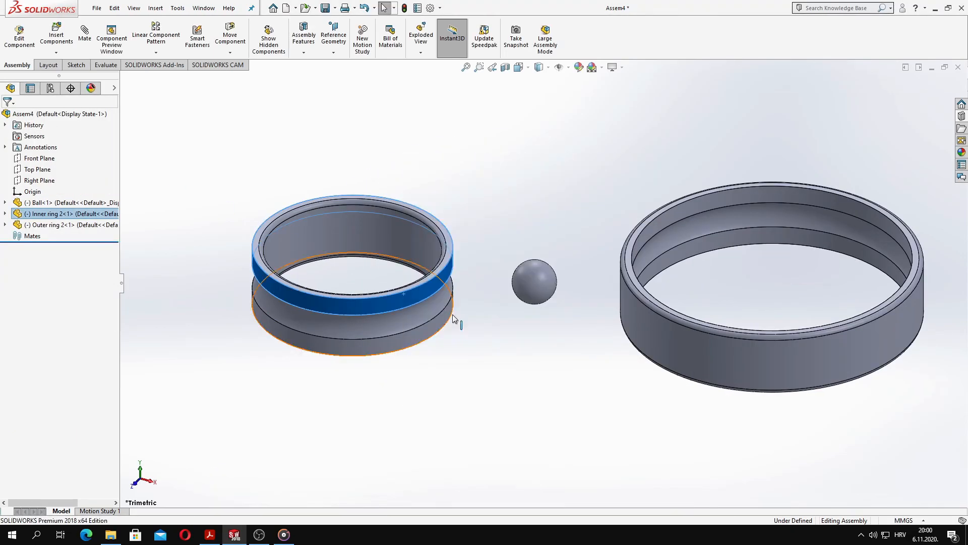
# Add a tangent mate between the ball's surface and the inner ring's groove
pyautogui.click(541, 280)
pyautogui.click(85, 35)
pyautogui.scroll(-3, 432, 333)
pyautogui.click(432, 283)
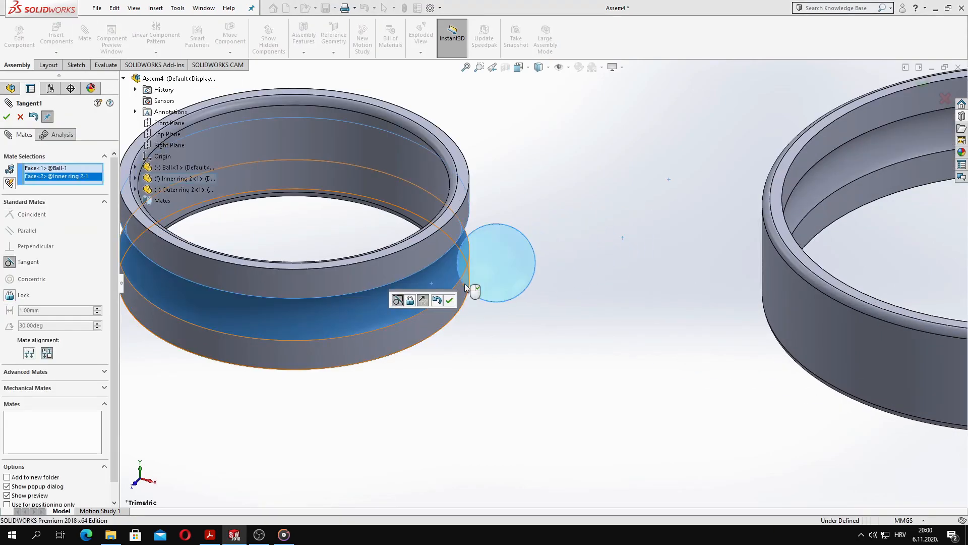
pyautogui.click(453, 298)
pyautogui.moveTo(565, 331); pyautogui.dragTo(580, 247, button='middle')
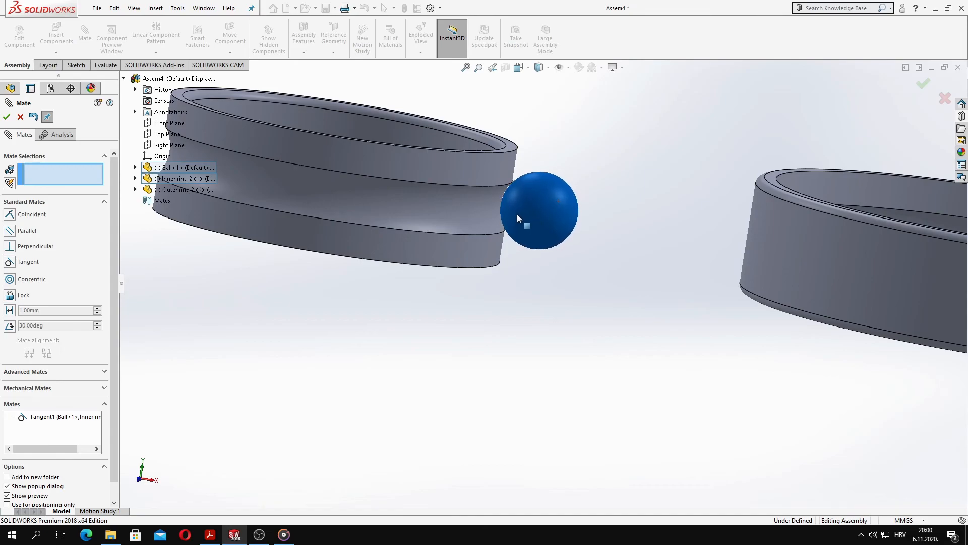
pyautogui.moveTo(587, 286); pyautogui.dragTo(534, 283, button='middle')
pyautogui.click(7, 117)
# Create a circular component pattern of 16 equally spaced balls over 360 degrees around the inner ring
pyautogui.scroll(2, 522, 288)
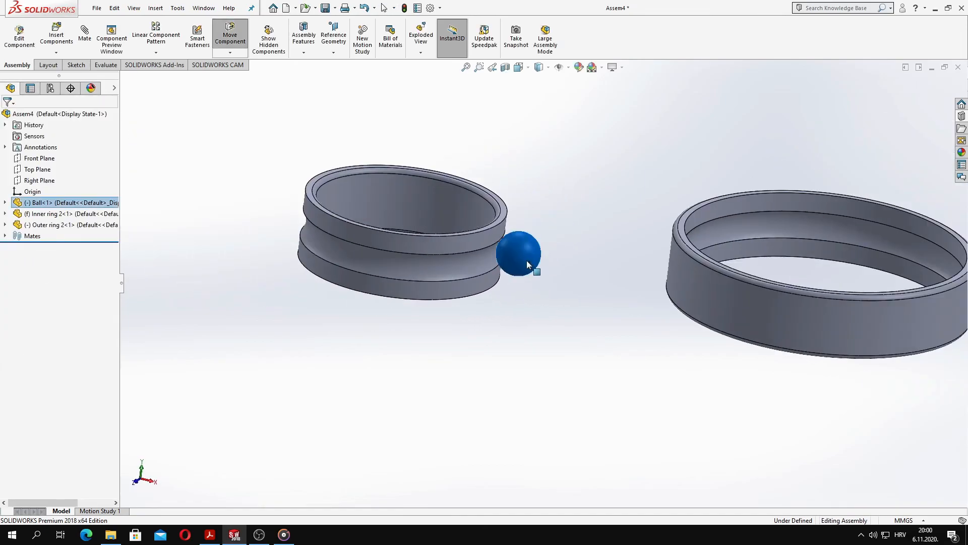
pyautogui.scroll(-2, 660, 294)
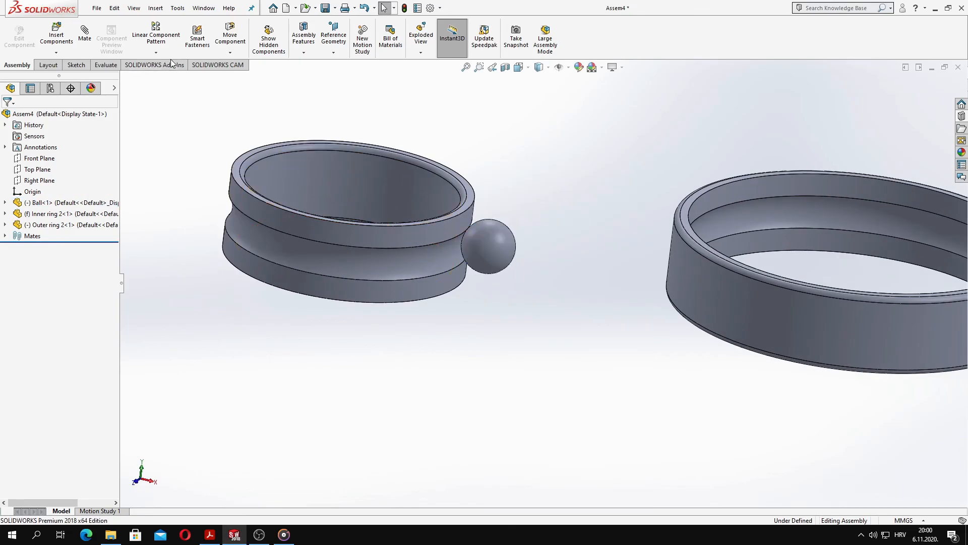
pyautogui.click(174, 77)
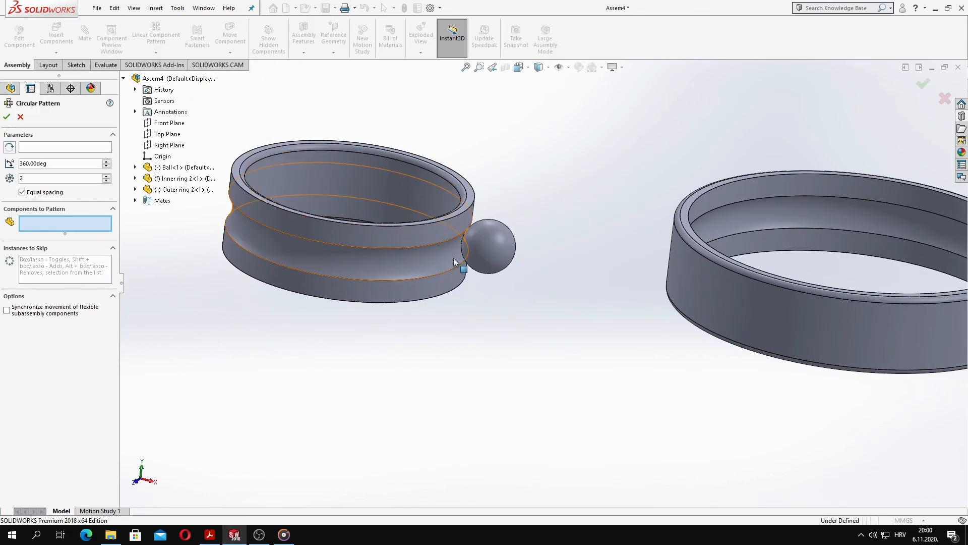
pyautogui.click(413, 259)
pyautogui.click(66, 249)
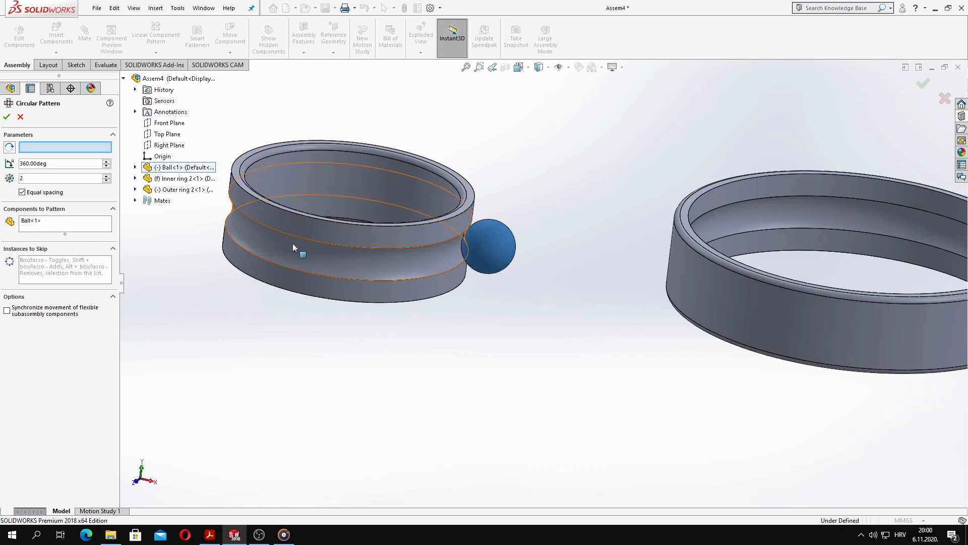
pyautogui.moveTo(354, 345); pyautogui.dragTo(275, 337, button='middle')
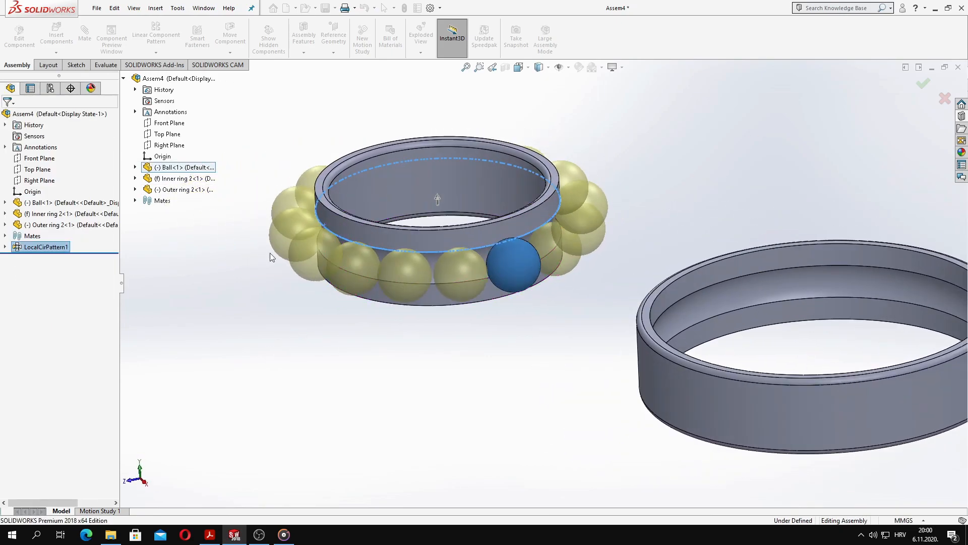
pyautogui.press('Return')
pyautogui.moveTo(493, 361); pyautogui.dragTo(729, 421, button='middle')
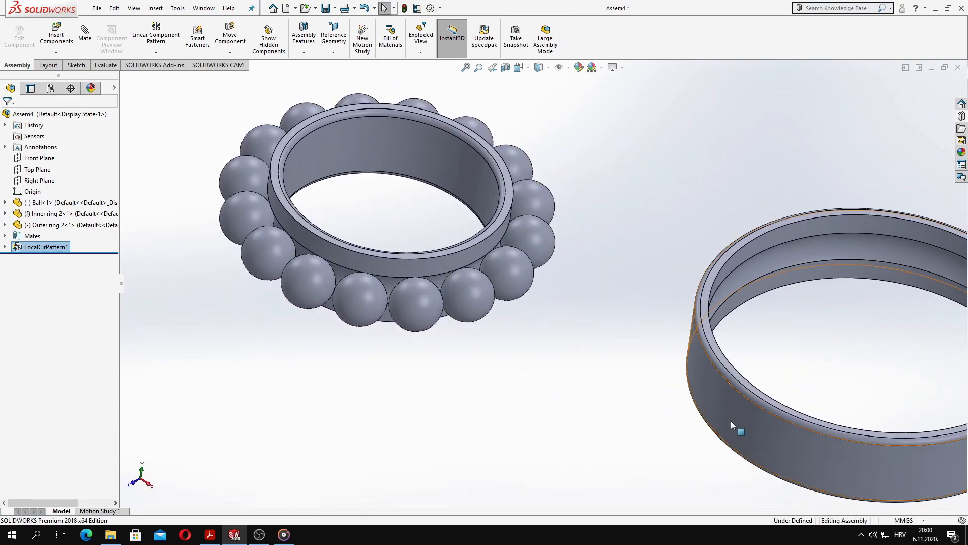
pyautogui.click(730, 422)
pyautogui.click(334, 147)
pyautogui.press('Escape')
# Mate the outer ring's outer cylindrical face concentric with the inner ring's bore
pyautogui.click(85, 38)
pyautogui.click(768, 442)
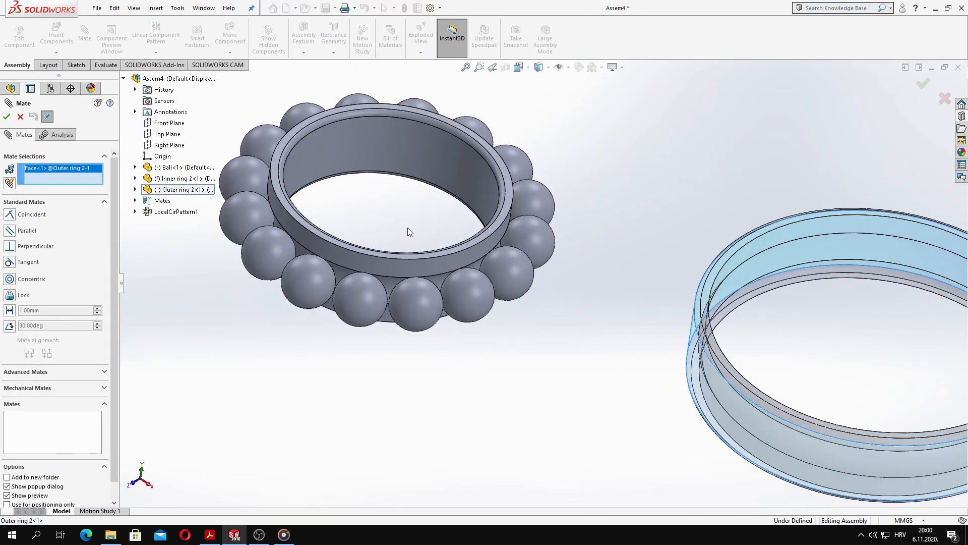
pyautogui.click(372, 159)
pyautogui.click(364, 155)
pyautogui.moveTo(363, 154); pyautogui.dragTo(491, 363, button='middle')
pyautogui.scroll(3, 491, 364)
pyautogui.press('Escape')
pyautogui.press('space')
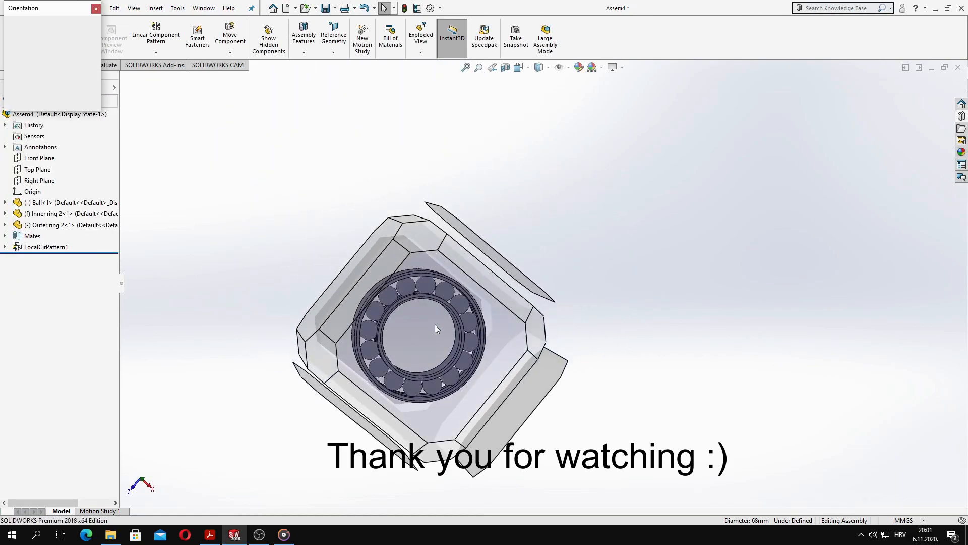